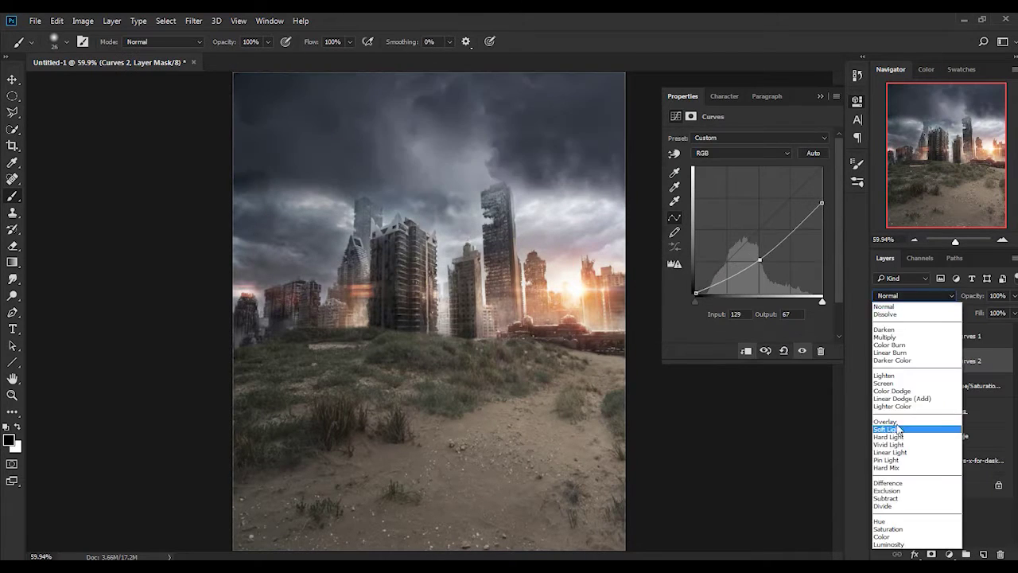
Set Curves 2 to Overlay blend mode and target the 1-Paisaje layer mask
{"action": "left_click", "coordinate": [891, 422]}
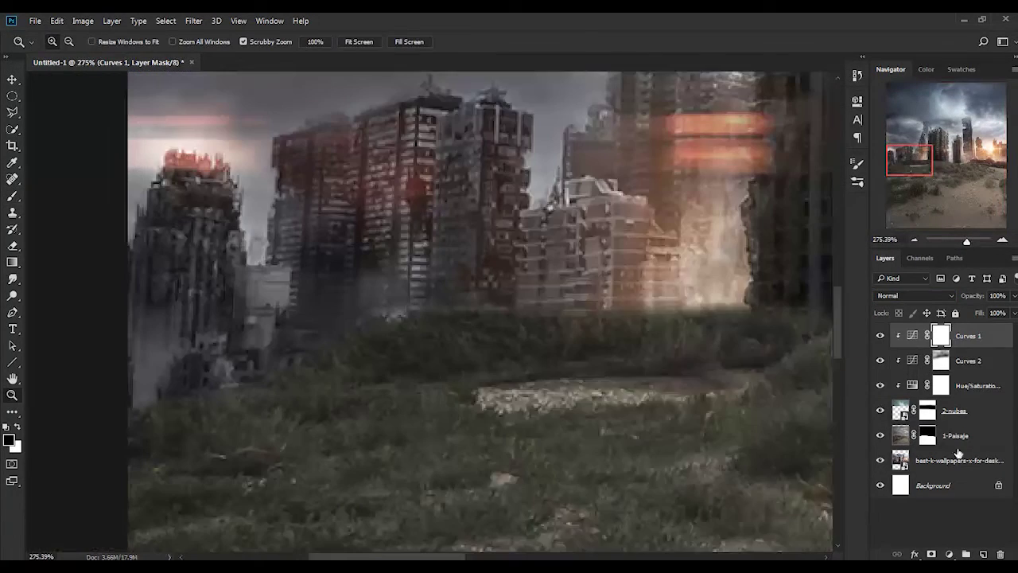
{"action": "left_click", "coordinate": [958, 438]}
{"action": "key", "text": "b"}
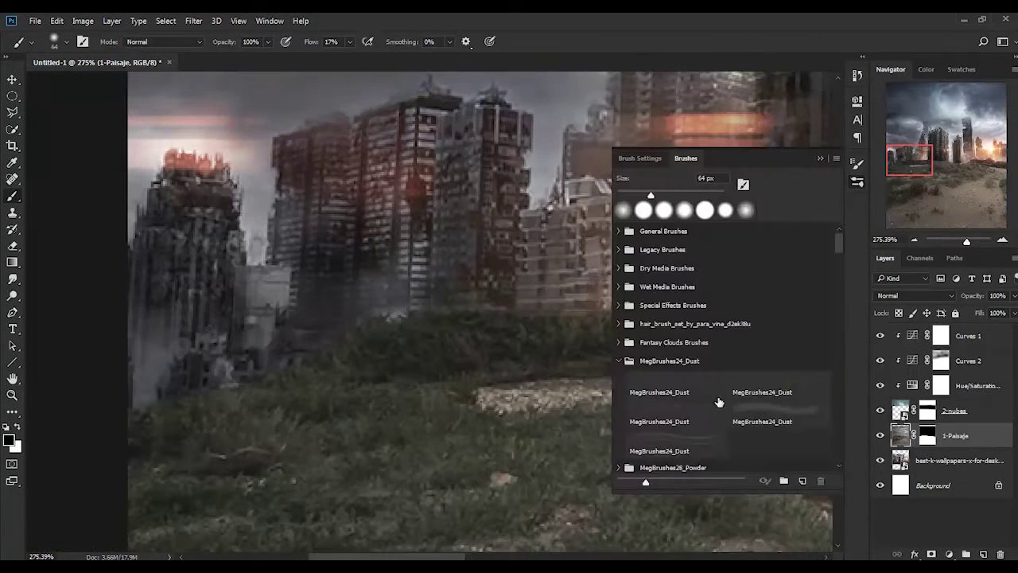
Paint 84 px grass-brush strokes along the horizon to blend the field into the building bases
{"action": "key", "text": "F5"}
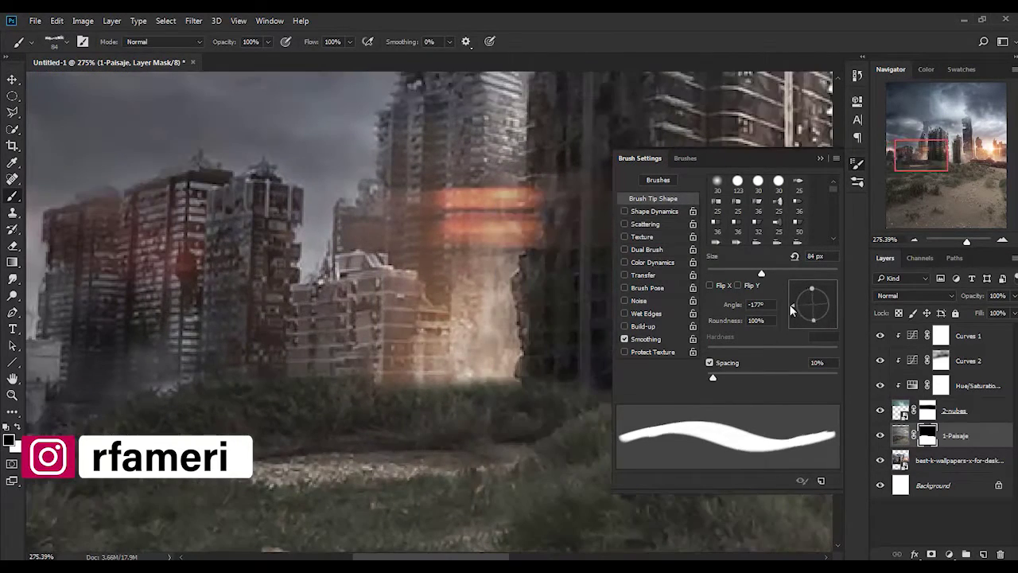
{"action": "scroll", "coordinate": [318, 366], "scroll_direction": "right", "scroll_amount": 3}
{"action": "scroll", "coordinate": [425, 368], "scroll_direction": "right", "scroll_amount": 3}
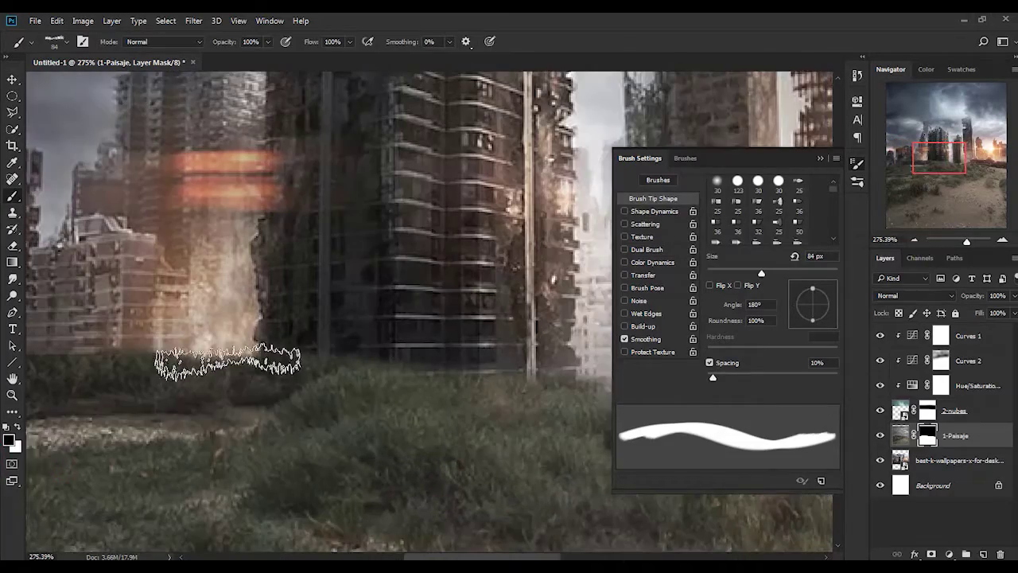
{"action": "scroll", "coordinate": [317, 372], "scroll_direction": "right", "scroll_amount": 3}
{"action": "key", "text": "z"}
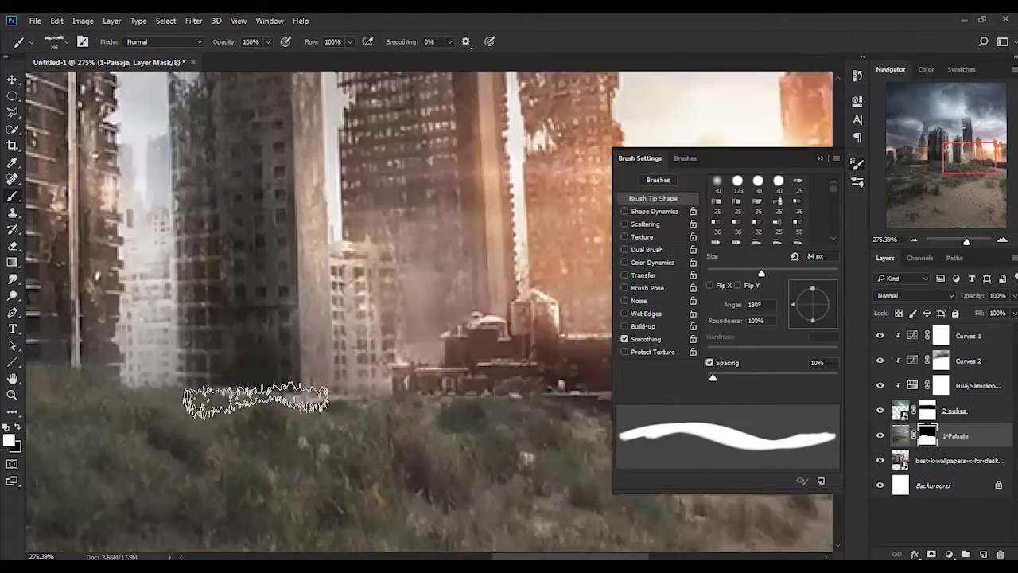
{"action": "scroll", "coordinate": [394, 183], "scroll_direction": "down", "scroll_amount": 5}
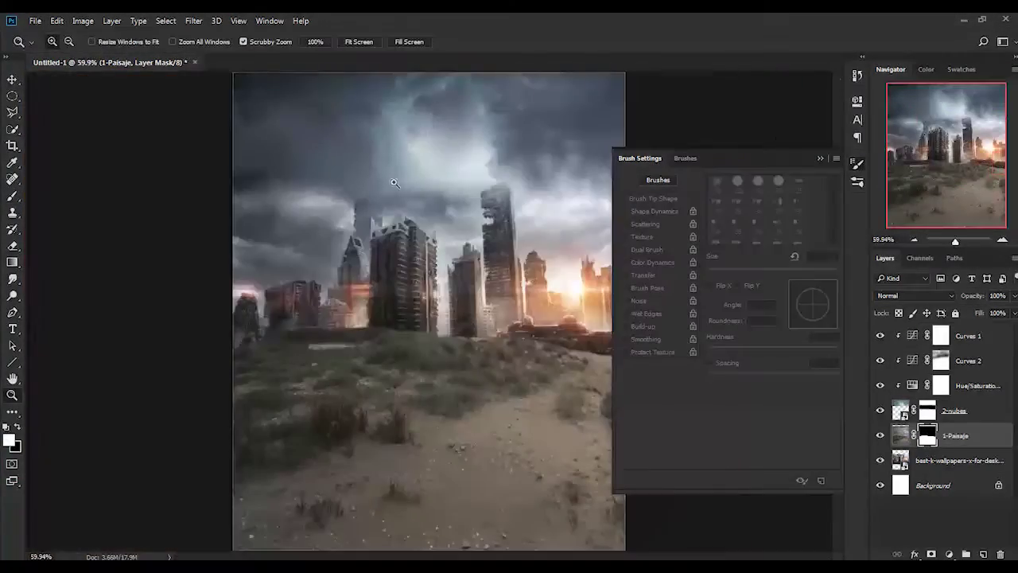
{"action": "left_click", "coordinate": [820, 157]}
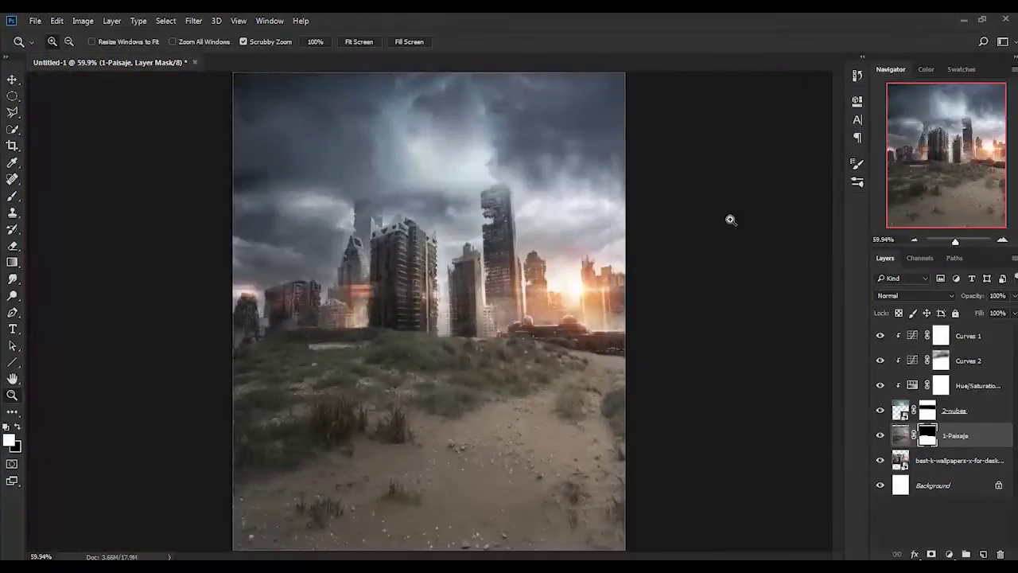
On a new layer, paint soft haze at 7% flow near the horizon, moving Layer 1 below the landscape
{"action": "key", "text": "ctrl+shift+alt+n"}
{"action": "key", "text": "b"}
{"action": "right_click", "coordinate": [429, 210]}
{"action": "key", "text": "Escape"}
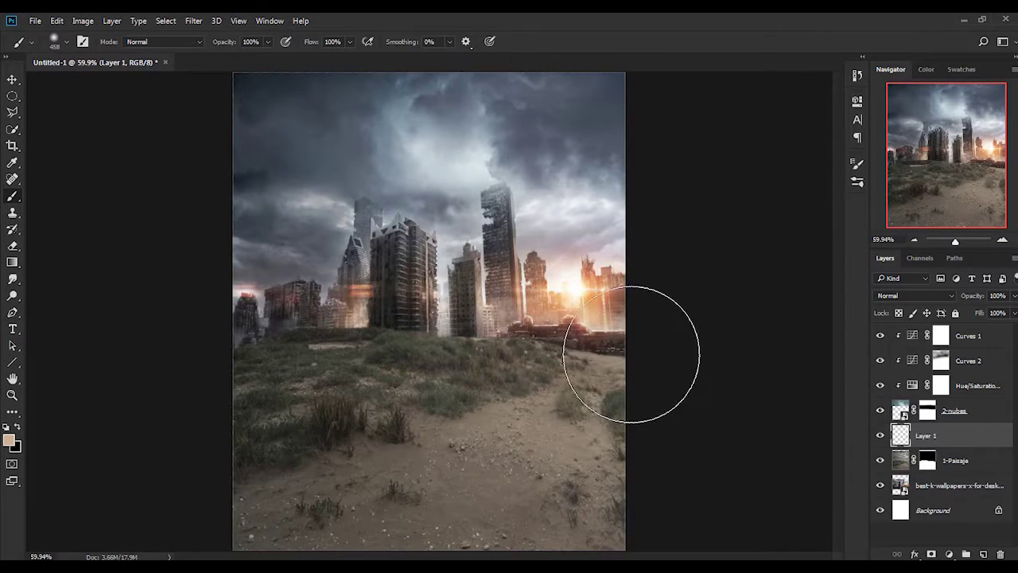
{"action": "type", "text": "7"}
{"action": "left_click_drag", "start_coordinate": [478, 326], "coordinate": [636, 364]}
{"action": "key", "text": "ctrl+bracketleft"}
{"action": "left_click", "coordinate": [307, 262], "text": "alt"}
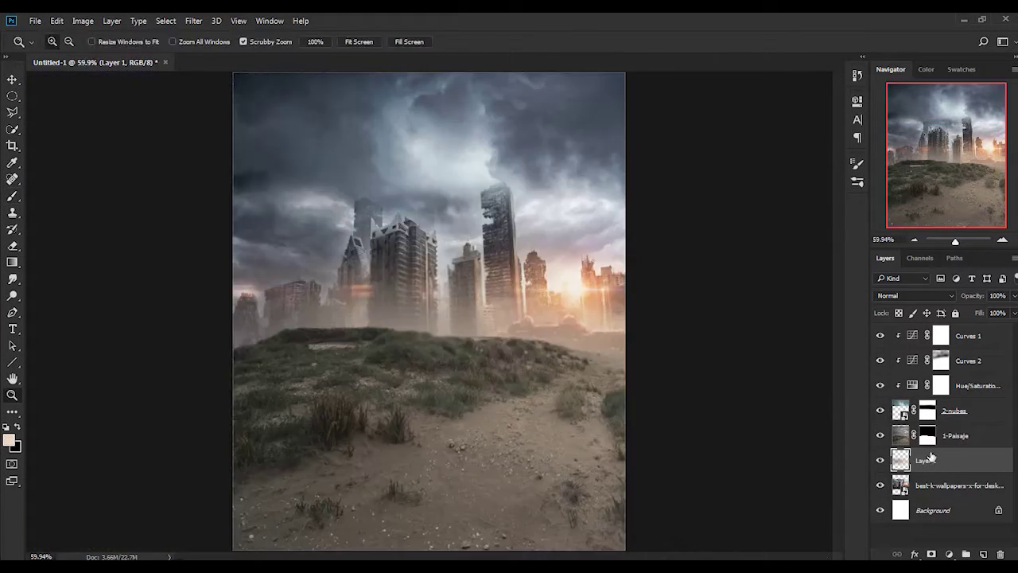
On a new Layer 2, paint sampled tan haze along the left horizon with a 204 px brush at 82% opacity
{"action": "key", "text": "ctrl+shift+alt+n"}
{"action": "key", "text": "ctrl+bracketright"}
{"action": "left_click", "coordinate": [567, 350], "text": "alt"}
{"action": "left_click_drag", "start_coordinate": [398, 320], "coordinate": [136, 333]}
{"action": "key", "text": "z"}
{"action": "key", "text": "8"}
{"action": "key", "text": "2"}
{"action": "right_click", "coordinate": [443, 329]}
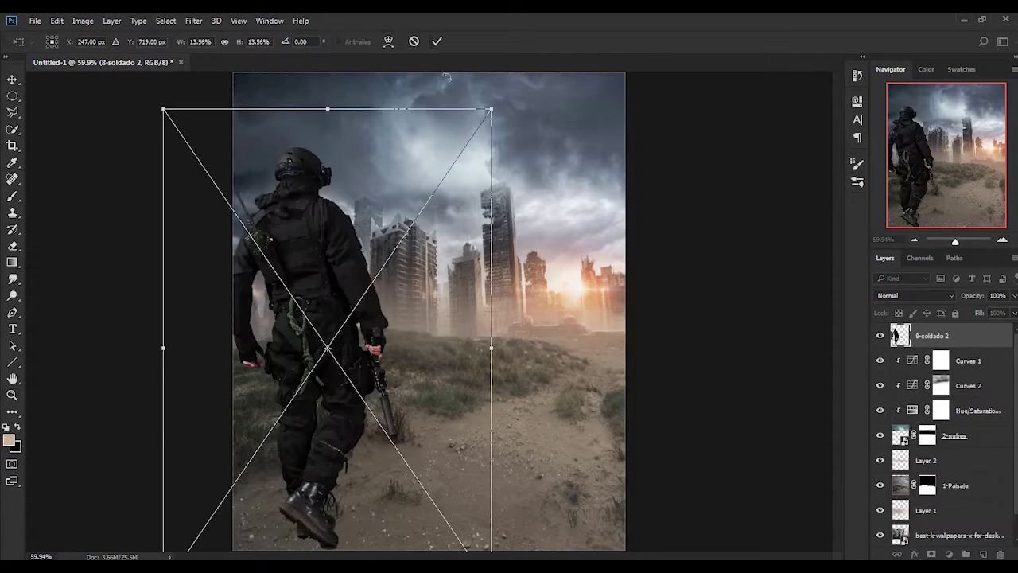
Drag the 8-soldado 2 soldier into the scene and scale him down onto the dirt path
{"action": "right_click", "coordinate": [303, 240]}
{"action": "key", "text": "v"}
{"action": "left_click_drag", "start_coordinate": [310, 334], "coordinate": [421, 335]}
{"action": "key", "text": "ctrl+t"}
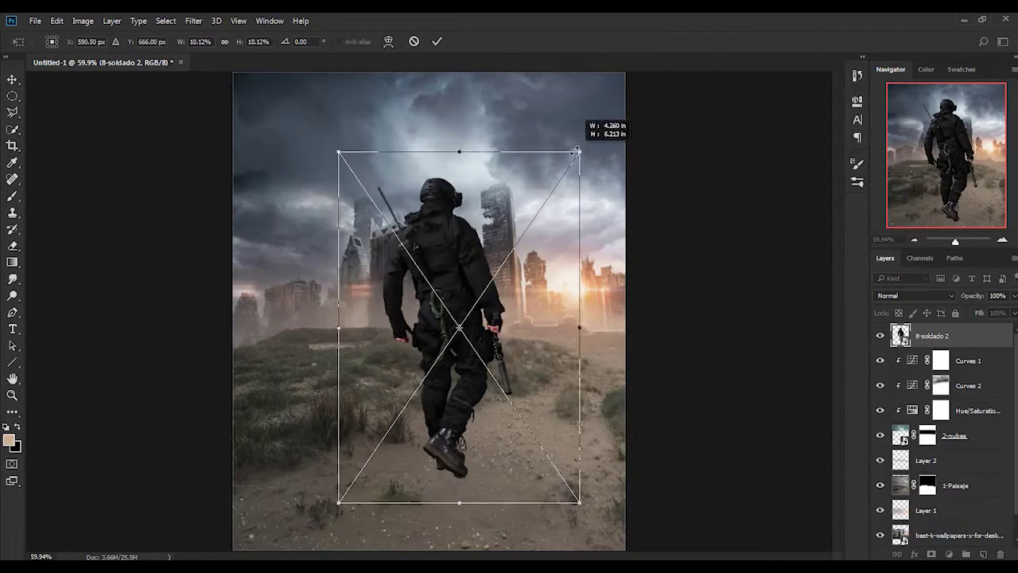
{"action": "left_click_drag", "start_coordinate": [591, 152], "coordinate": [508, 208]}
{"action": "key", "text": "Return"}
{"action": "left_click_drag", "start_coordinate": [469, 385], "coordinate": [468, 407]}
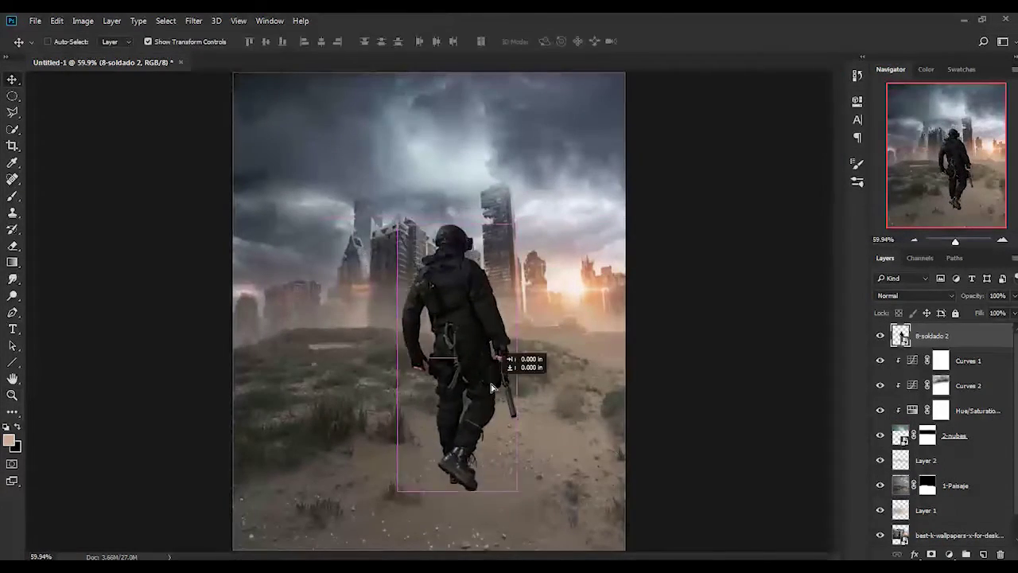
Enlarge the soldier slightly and reposition him walking up the dirt path
{"action": "key", "text": "ctrl+t"}
{"action": "left_click_drag", "start_coordinate": [508, 496], "coordinate": [562, 485]}
{"action": "key", "text": "Return"}
{"action": "left_click_drag", "start_coordinate": [528, 397], "coordinate": [541, 318]}
{"action": "key", "text": "z"}
{"action": "key", "text": "v"}
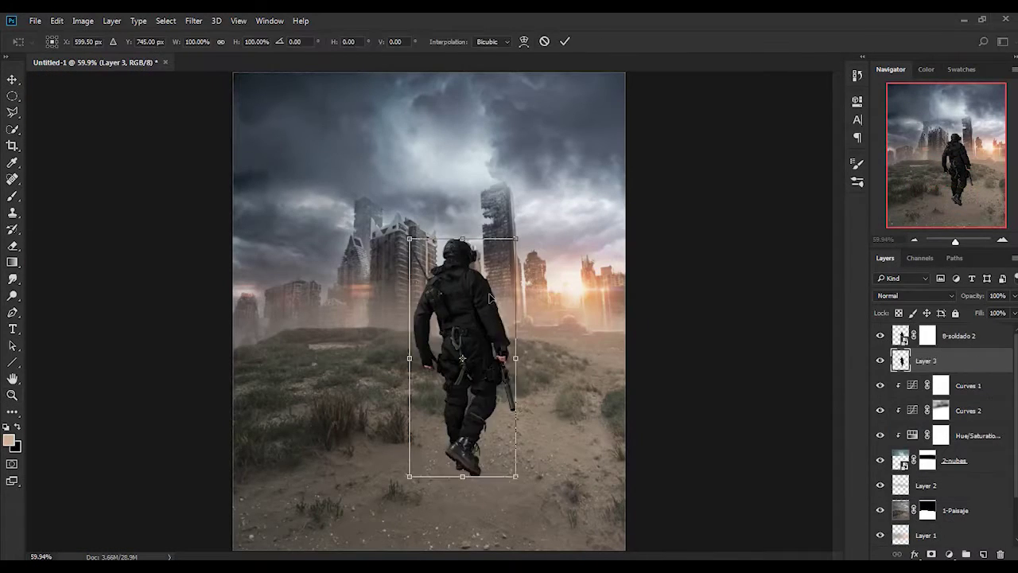
Lay the flipped Layer 3 copy below the soldier's feet, rotating and skewing it flat along the ground
{"action": "left_click_drag", "start_coordinate": [491, 298], "coordinate": [464, 544]}
{"action": "scroll", "coordinate": [458, 549], "scroll_direction": "down", "scroll_amount": 4}
{"action": "left_click_drag", "start_coordinate": [398, 480], "coordinate": [393, 474]}
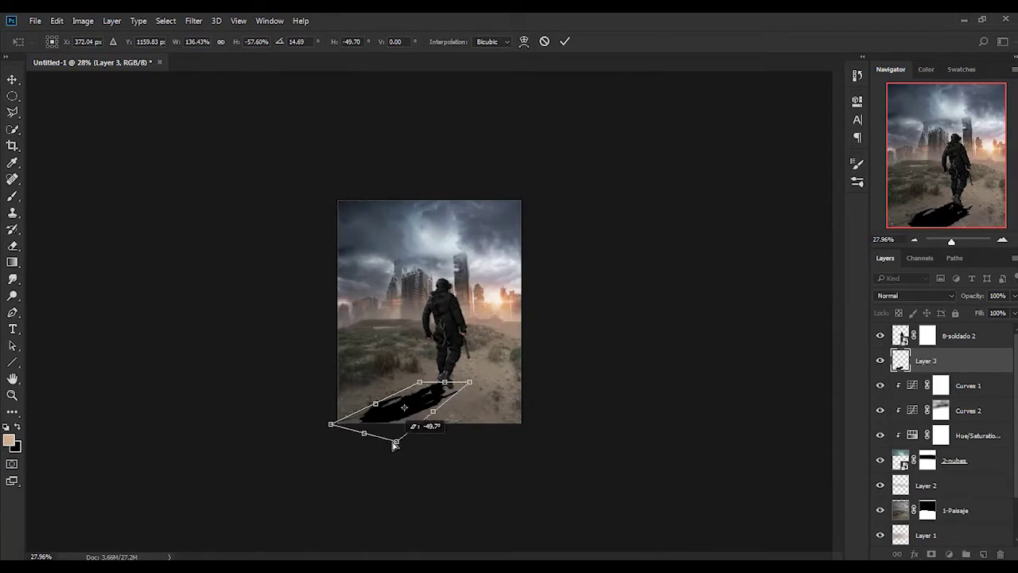
{"action": "scroll", "coordinate": [395, 445], "scroll_direction": "up", "scroll_amount": 3}
{"action": "scroll", "coordinate": [557, 430], "scroll_direction": "up", "scroll_amount": 2}
{"action": "left_click_drag", "start_coordinate": [562, 427], "coordinate": [554, 467]}
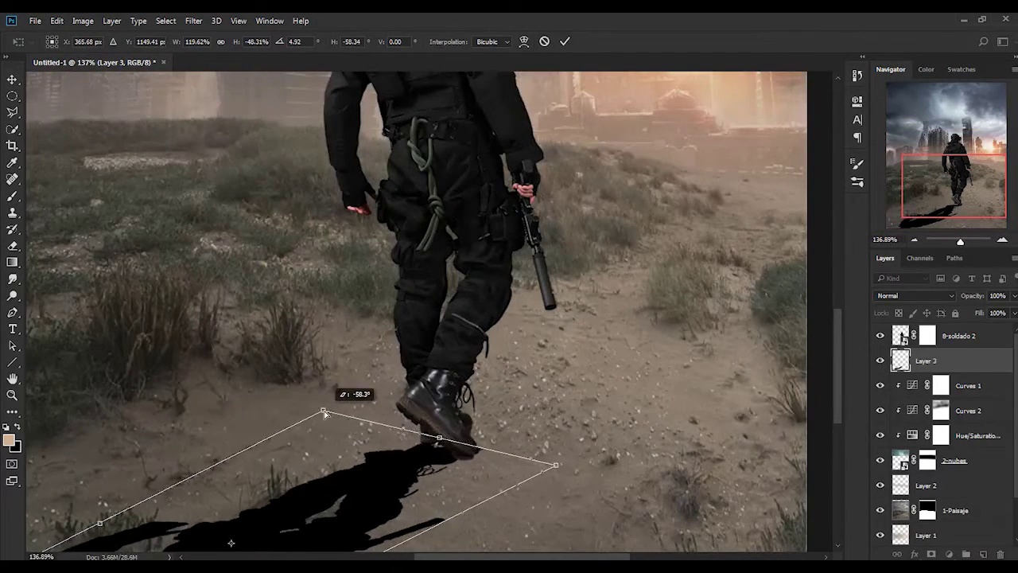
{"action": "scroll", "coordinate": [492, 432], "scroll_direction": "down", "scroll_amount": 4}
{"action": "scroll", "coordinate": [365, 469], "scroll_direction": "down", "scroll_amount": 2}
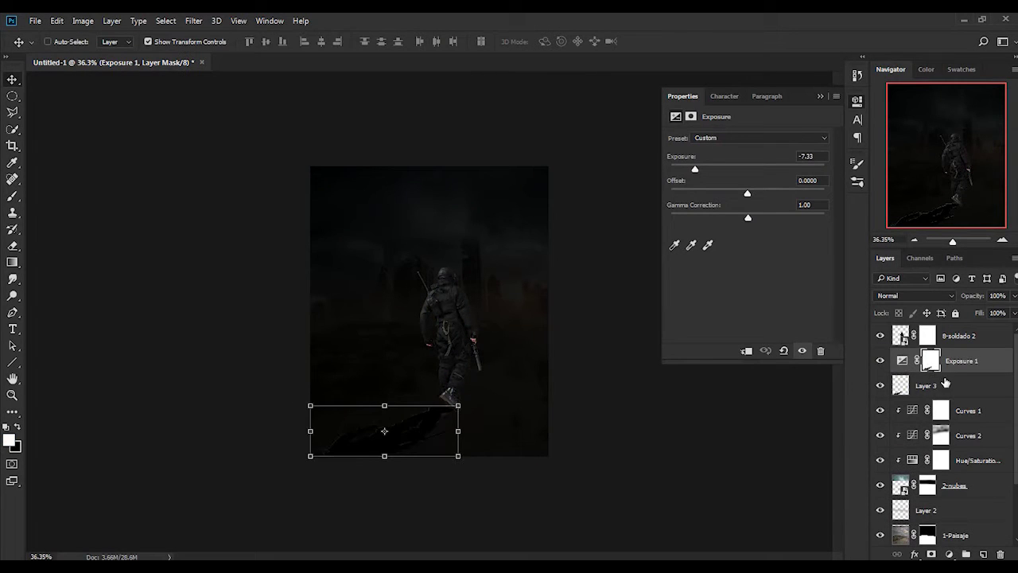
Invert the Exposure 1 mask and paint white inside the shadow selection to reveal the darkening
{"action": "key", "text": "ctrl+alt+i"}
{"action": "key", "text": "Escape"}
{"action": "key", "text": "ctrl+d"}
{"action": "key", "text": "ctrl+i"}
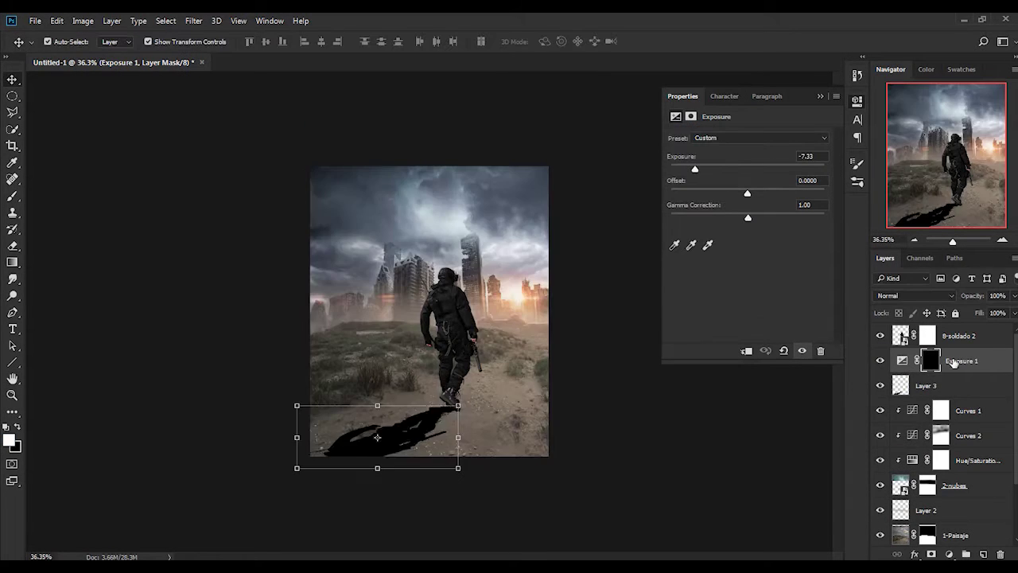
{"action": "key", "text": "b"}
{"action": "scroll", "coordinate": [409, 359], "scroll_direction": "up", "scroll_amount": 5}
{"action": "left_click_drag", "start_coordinate": [408, 359], "coordinate": [238, 462]}
{"action": "scroll", "coordinate": [334, 451], "scroll_direction": "down", "scroll_amount": 5}
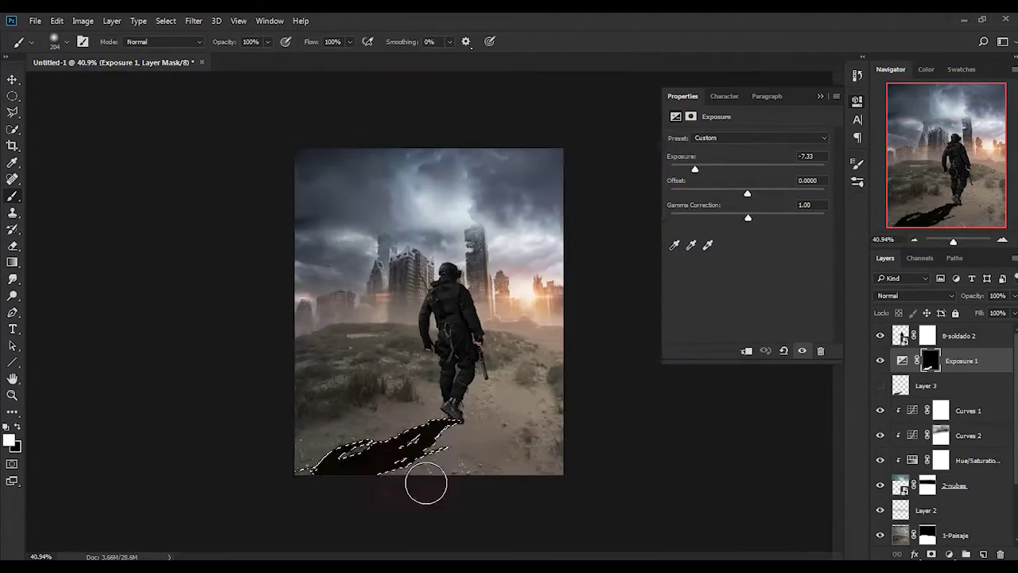
{"action": "scroll", "coordinate": [382, 374], "scroll_direction": "up", "scroll_amount": 5}
{"action": "scroll", "coordinate": [382, 374], "scroll_direction": "down", "scroll_amount": 2}
{"action": "key", "text": "ctrl+d"}
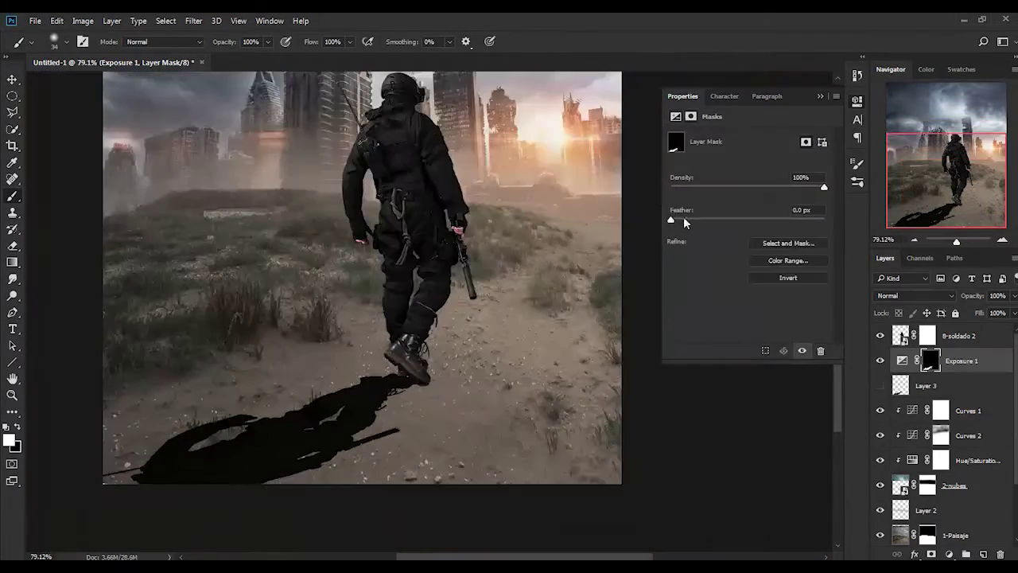
Feather the mask to 4.1 px and fade the shadow's far end with a small 7% flow brush
{"action": "left_click_drag", "start_coordinate": [710, 221], "coordinate": [704, 220]}
{"action": "left_click_drag", "start_coordinate": [977, 296], "coordinate": [967, 296]}
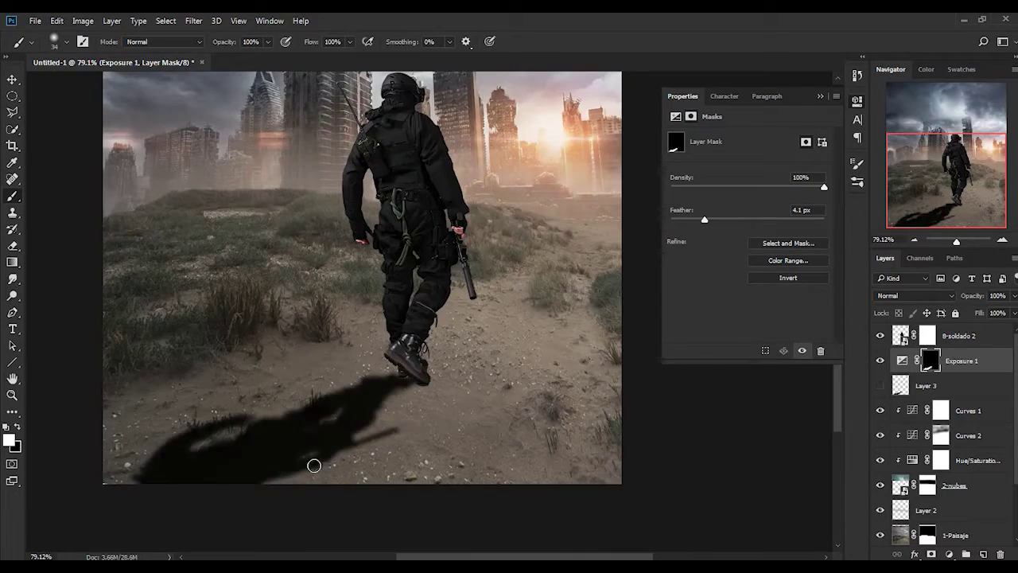
{"action": "key", "text": "ctrl+0"}
{"action": "type", "text": "7"}
{"action": "scroll", "coordinate": [336, 432], "scroll_direction": "down", "scroll_amount": 2}
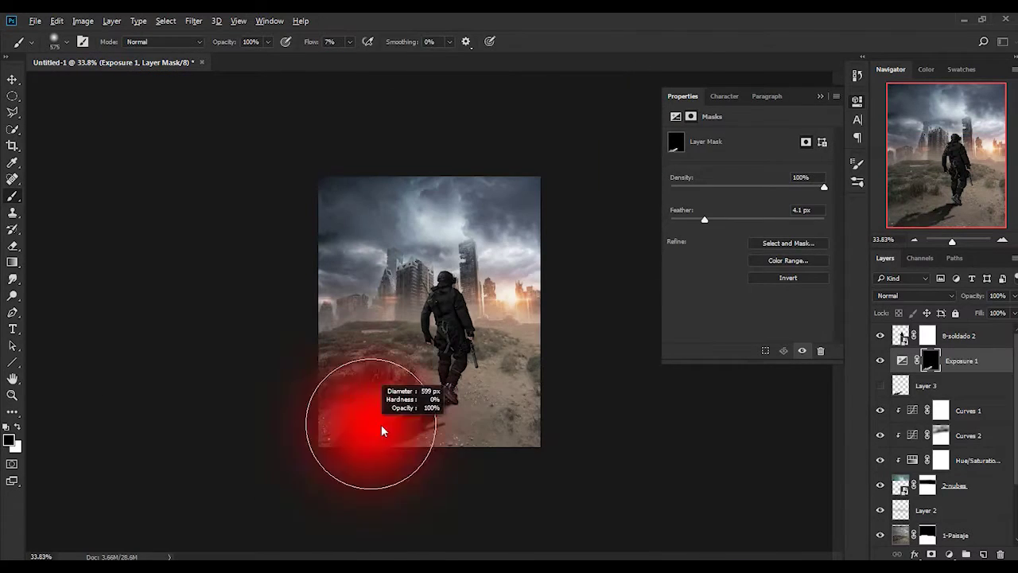
{"action": "scroll", "coordinate": [362, 475], "scroll_direction": "up", "scroll_amount": 3}
{"action": "scroll", "coordinate": [466, 454], "scroll_direction": "up", "scroll_amount": 2}
{"action": "scroll", "coordinate": [443, 409], "scroll_direction": "up", "scroll_amount": 2}
{"action": "key", "text": "shift+0"}
{"action": "scroll", "coordinate": [461, 443], "scroll_direction": "down", "scroll_amount": 3}
{"action": "scroll", "coordinate": [461, 443], "scroll_direction": "down", "scroll_amount": 2}
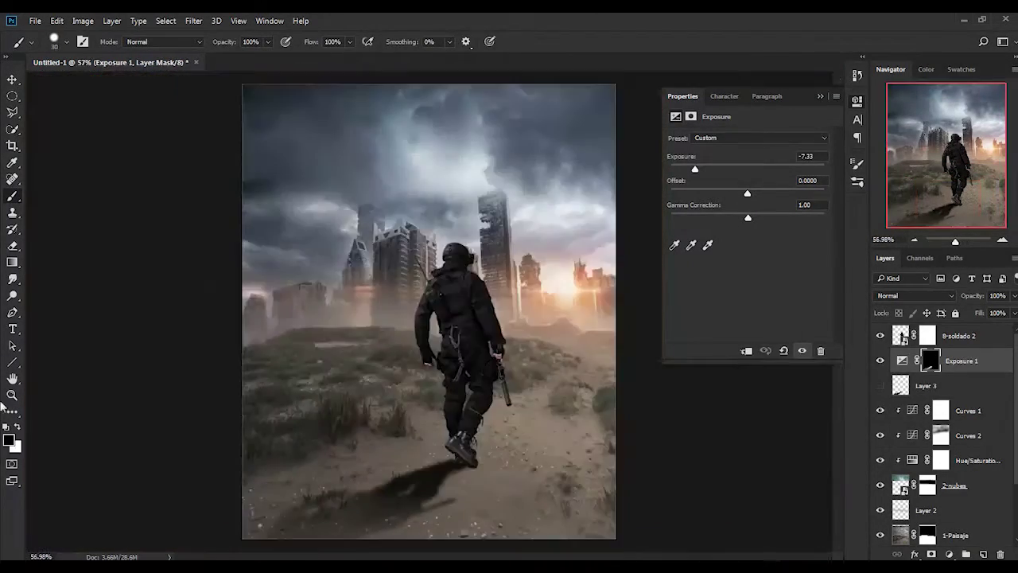
Ease the Exposure 1 shadow darkening to -6.33 and frame the soldier for mask painting
{"action": "left_click_drag", "start_coordinate": [695, 170], "coordinate": [703, 170]}
{"action": "left_click_drag", "start_coordinate": [747, 193], "coordinate": [738, 195]}
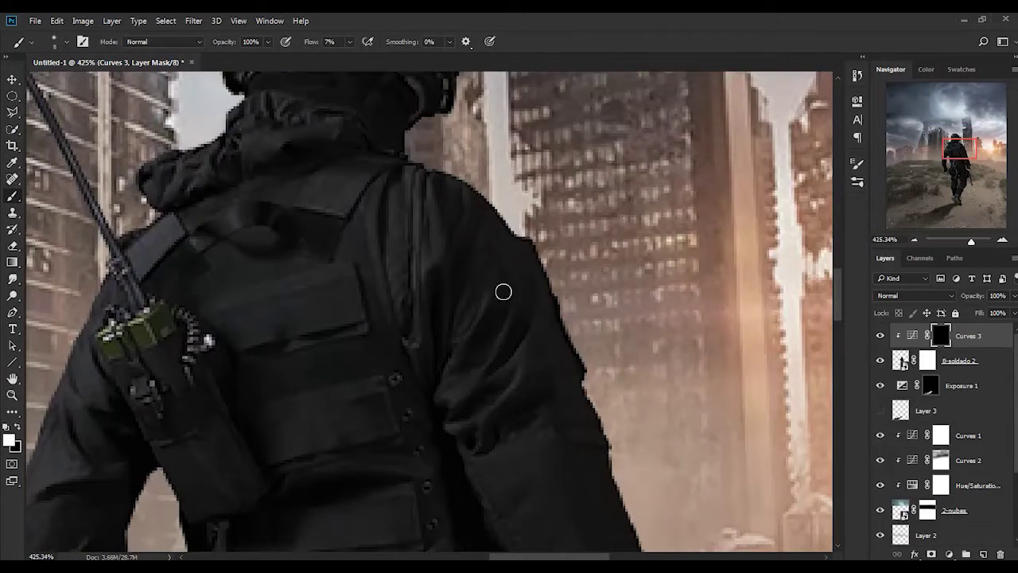
{"action": "left_click_drag", "start_coordinate": [497, 428], "coordinate": [343, 338]}
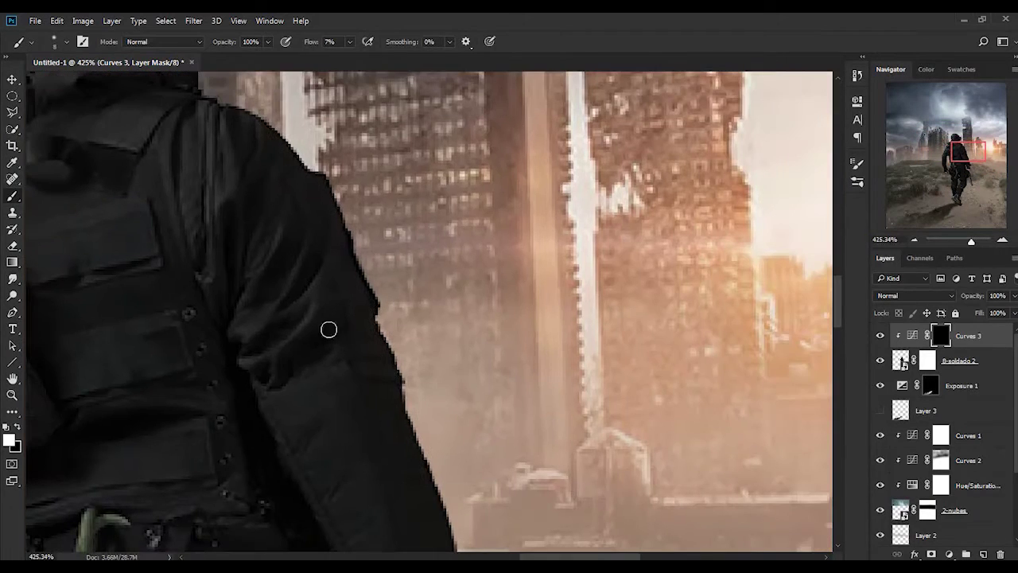
{"action": "scroll", "coordinate": [353, 455], "scroll_direction": "left", "scroll_amount": 5}
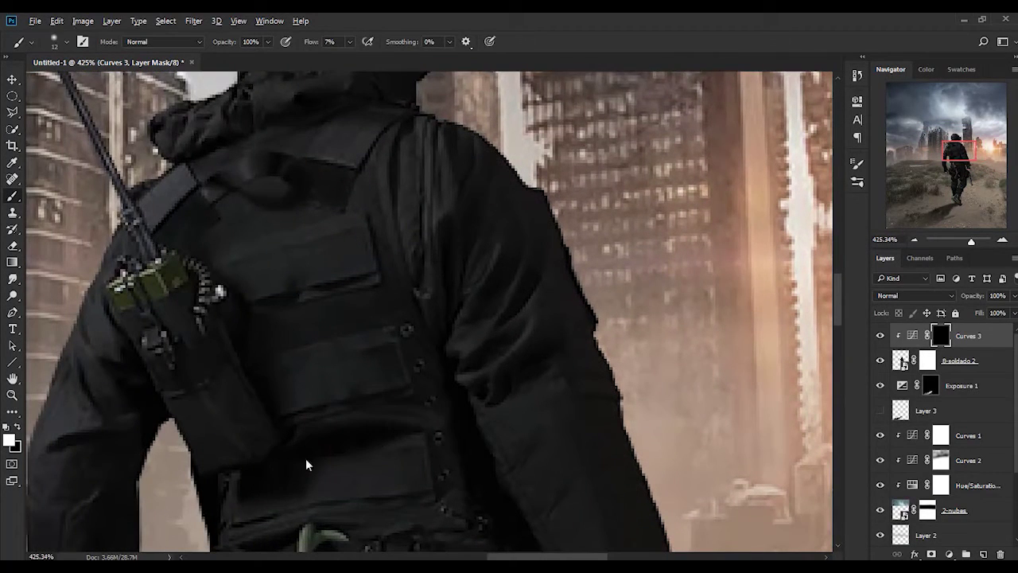
{"action": "left_click_drag", "start_coordinate": [355, 369], "coordinate": [421, 379]}
{"action": "scroll", "coordinate": [421, 378], "scroll_direction": "up", "scroll_amount": 4}
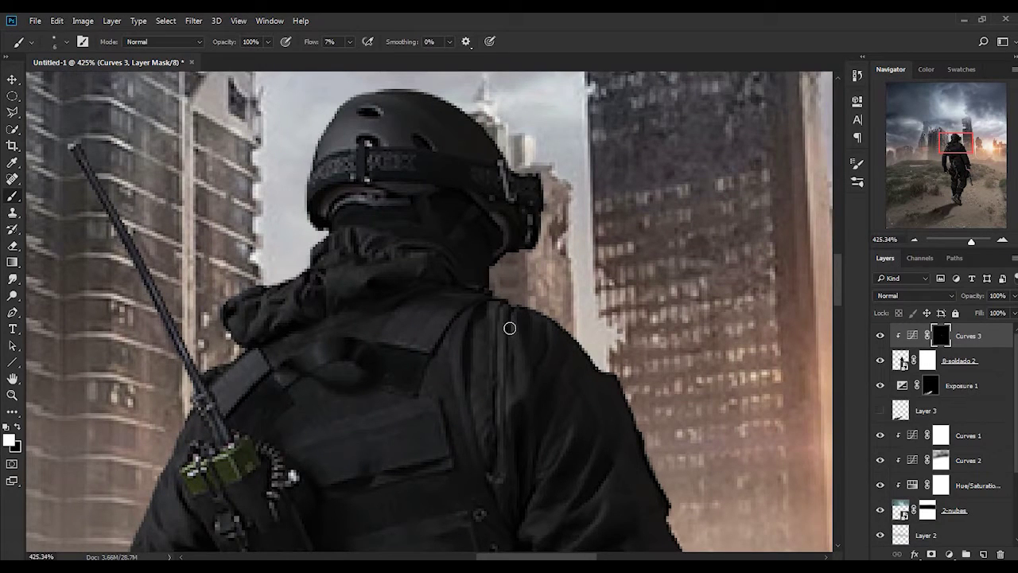
Paint the Curves 3 mask over the soldier's legs and boot, then reopen Exposure 1 properties
{"action": "scroll", "coordinate": [574, 483], "scroll_direction": "down", "scroll_amount": 2}
{"action": "scroll", "coordinate": [478, 430], "scroll_direction": "down", "scroll_amount": 3}
{"action": "scroll", "coordinate": [393, 411], "scroll_direction": "left", "scroll_amount": 6}
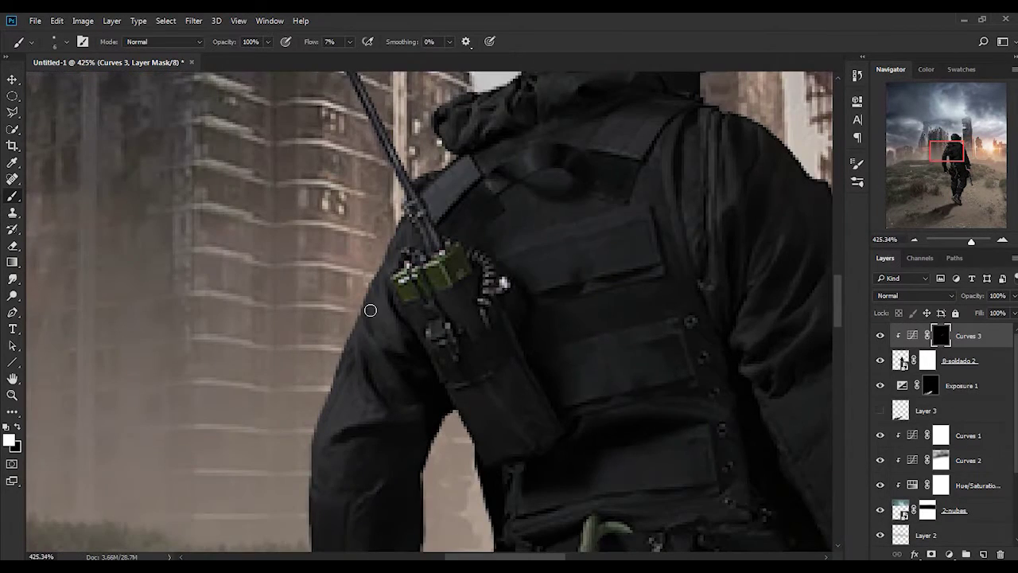
{"action": "scroll", "coordinate": [380, 330], "scroll_direction": "down", "scroll_amount": 2}
{"action": "scroll", "coordinate": [364, 302], "scroll_direction": "down", "scroll_amount": 3}
{"action": "scroll", "coordinate": [382, 347], "scroll_direction": "right", "scroll_amount": 2}
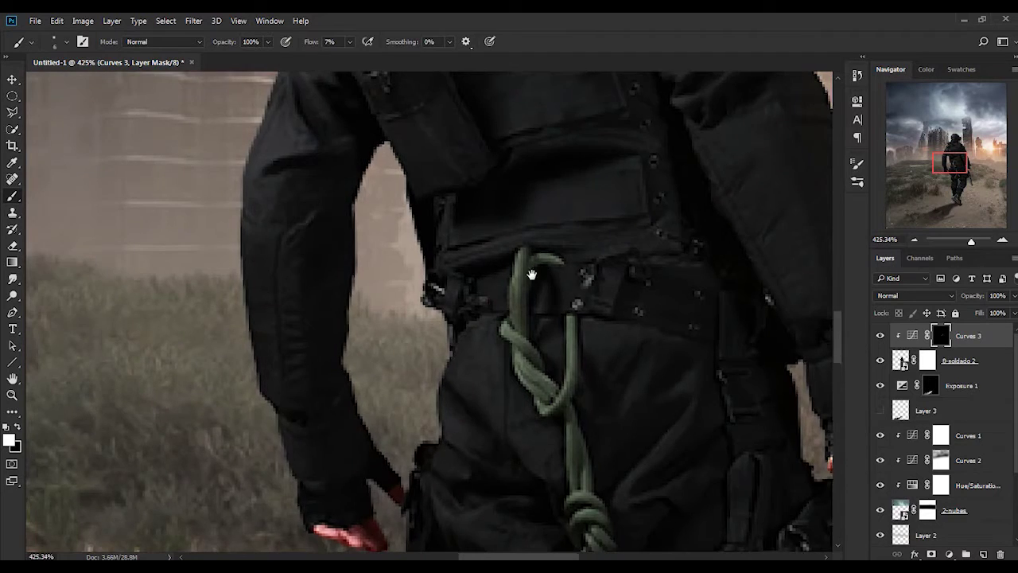
{"action": "scroll", "coordinate": [515, 263], "scroll_direction": "down", "scroll_amount": 3}
{"action": "scroll", "coordinate": [516, 264], "scroll_direction": "right", "scroll_amount": 2}
{"action": "scroll", "coordinate": [466, 276], "scroll_direction": "down", "scroll_amount": 2}
{"action": "scroll", "coordinate": [590, 304], "scroll_direction": "down", "scroll_amount": 2}
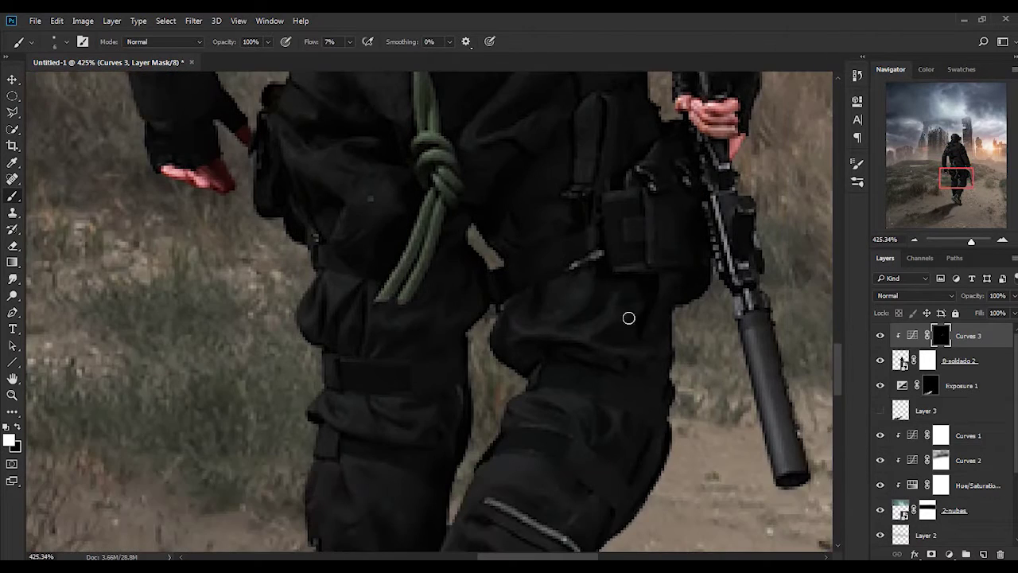
{"action": "scroll", "coordinate": [557, 354], "scroll_direction": "right", "scroll_amount": 5}
{"action": "scroll", "coordinate": [534, 452], "scroll_direction": "down", "scroll_amount": 2}
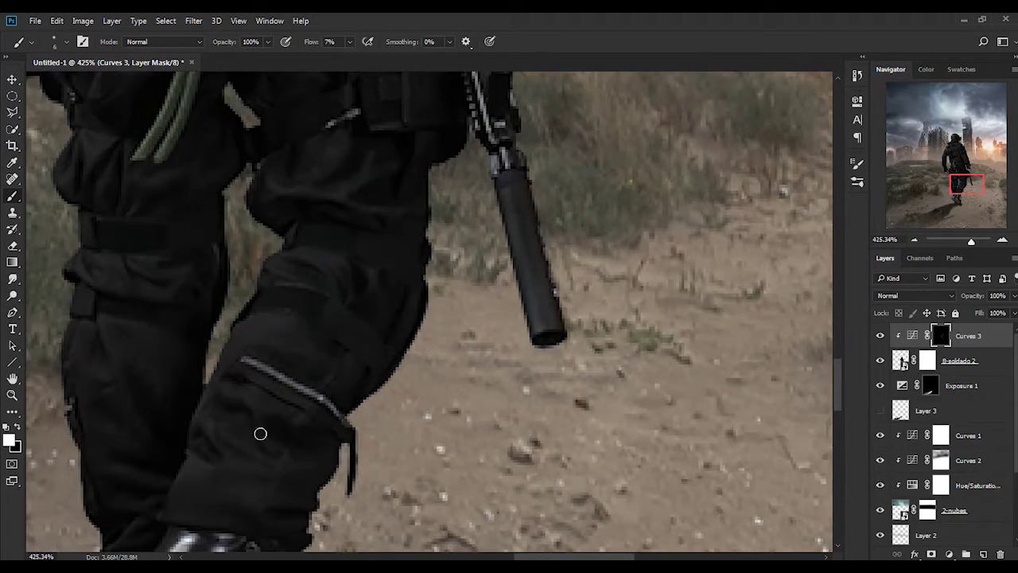
{"action": "scroll", "coordinate": [323, 353], "scroll_direction": "down", "scroll_amount": 2}
{"action": "scroll", "coordinate": [323, 352], "scroll_direction": "left", "scroll_amount": 2}
{"action": "scroll", "coordinate": [361, 397], "scroll_direction": "down", "scroll_amount": 4}
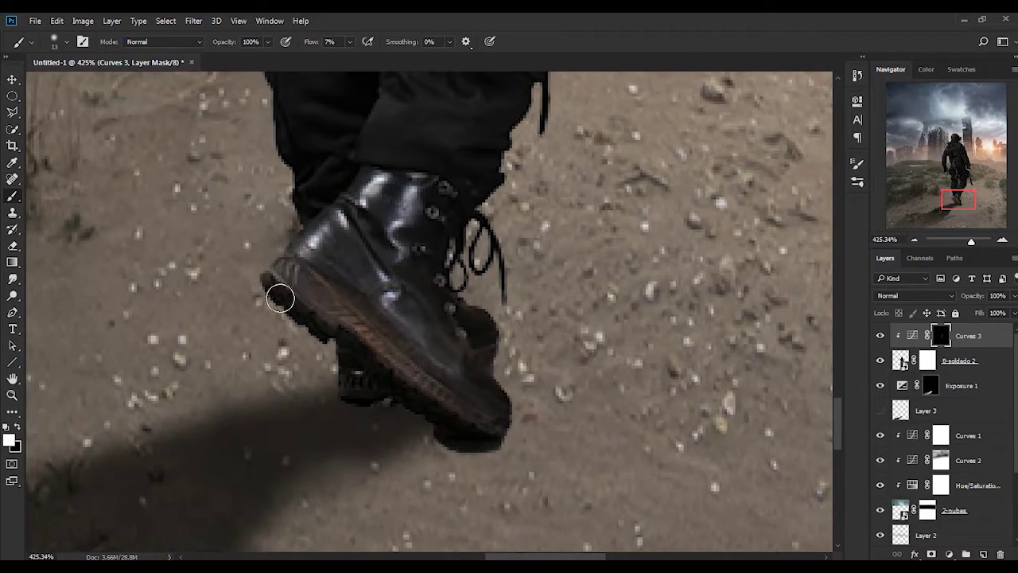
{"action": "double_click", "coordinate": [891, 398]}
{"action": "key", "text": "Escape"}
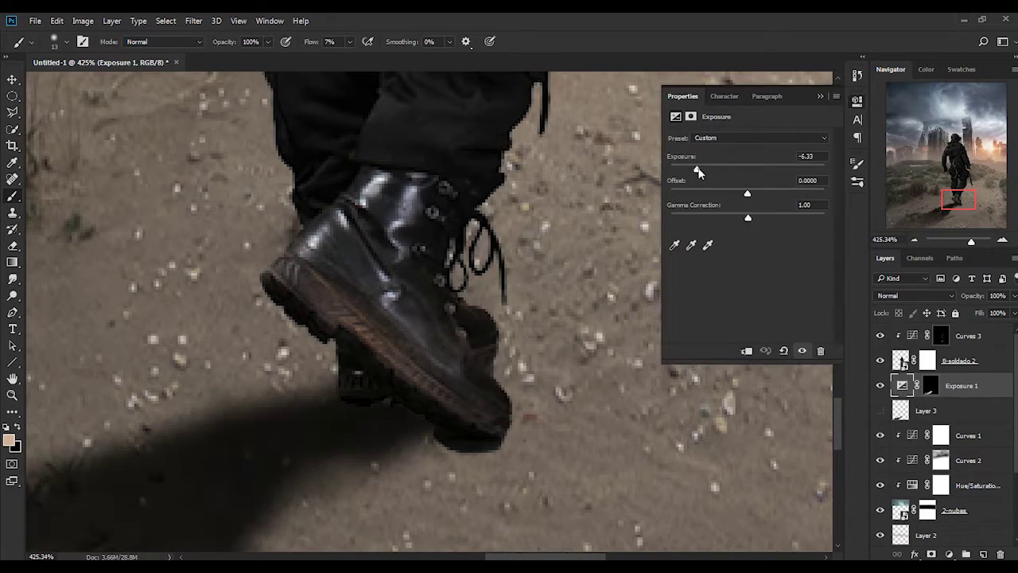
Set brush flow to 24% and paint the Curves 3 mask over the soldier's back and helmet
{"action": "left_click", "coordinate": [691, 116]}
{"action": "scroll", "coordinate": [368, 77], "scroll_direction": "down", "scroll_amount": 2}
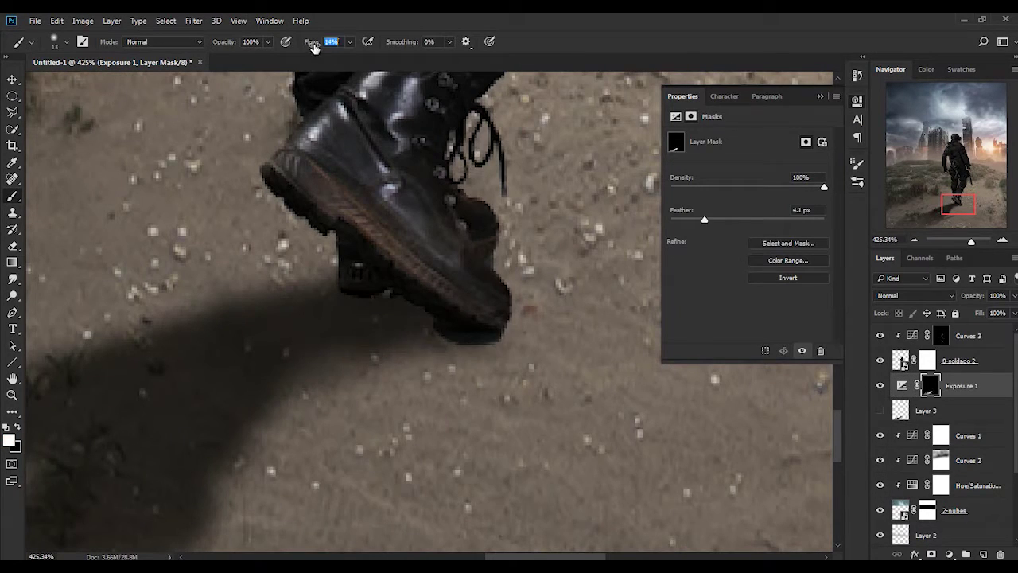
{"action": "type", "text": "24"}
{"action": "key", "text": "Return"}
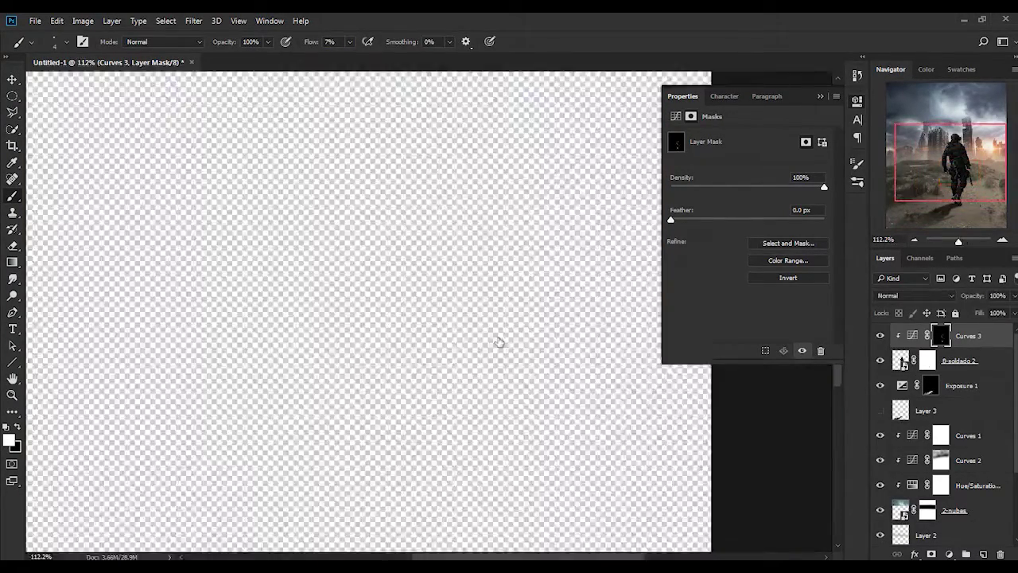
{"action": "scroll", "coordinate": [276, 257], "scroll_direction": "up", "scroll_amount": 4}
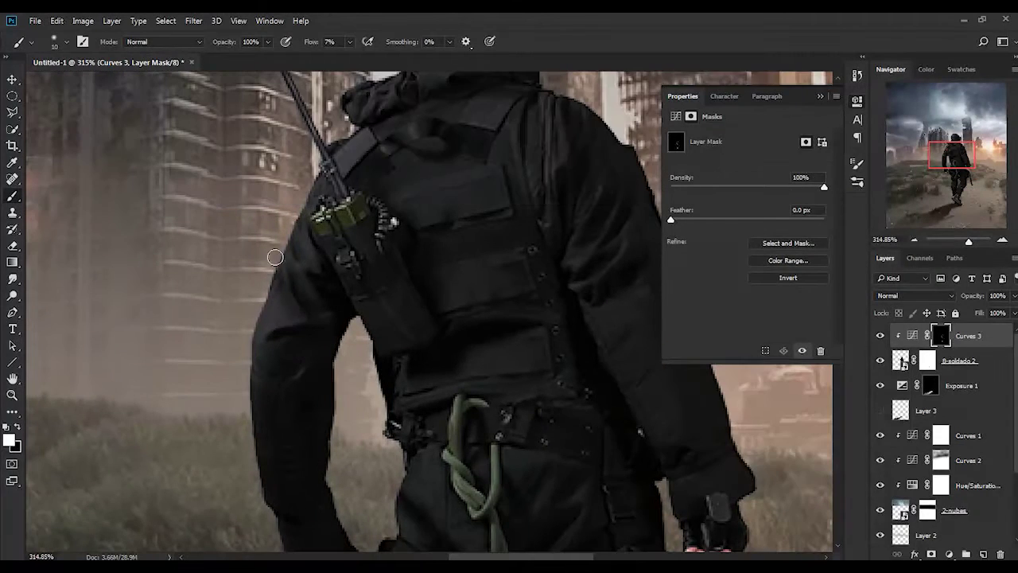
{"action": "scroll", "coordinate": [301, 209], "scroll_direction": "up", "scroll_amount": 3}
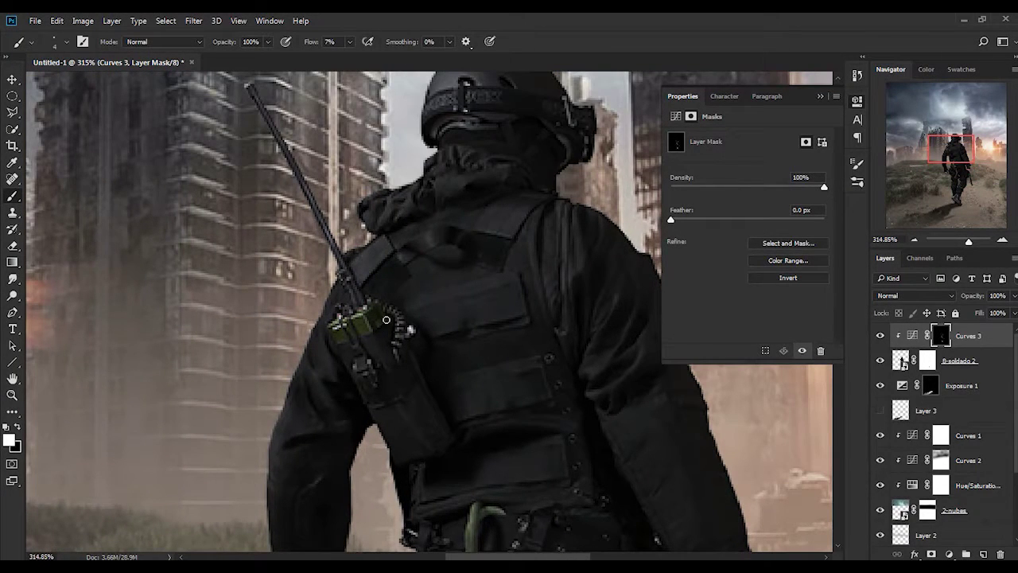
{"action": "scroll", "coordinate": [453, 205], "scroll_direction": "up", "scroll_amount": 2}
{"action": "key", "text": "bracketright"}
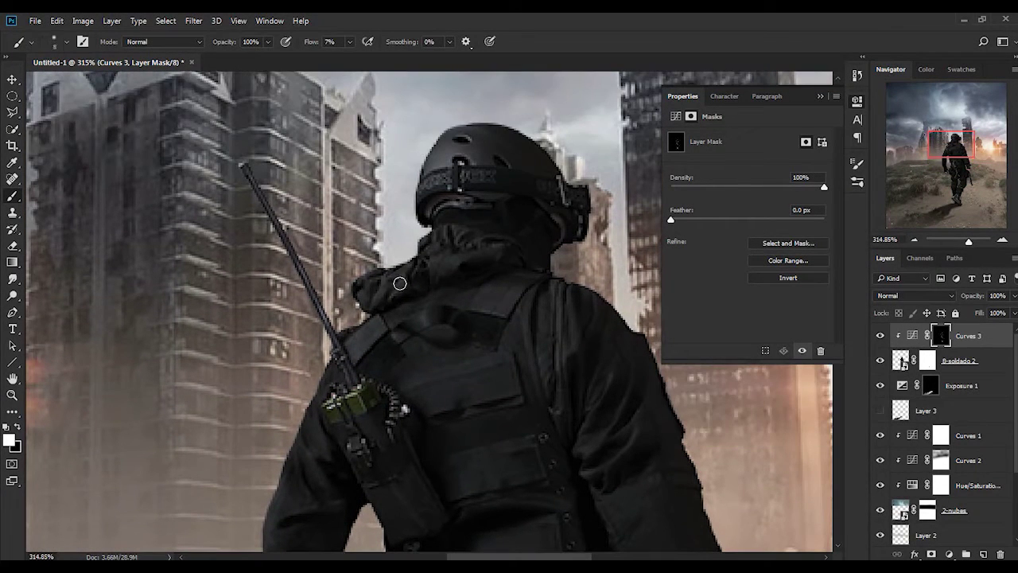
With a larger brush, continue painting the Curves 3 mask down the soldier's legs
{"action": "scroll", "coordinate": [583, 373], "scroll_direction": "down", "scroll_amount": 3}
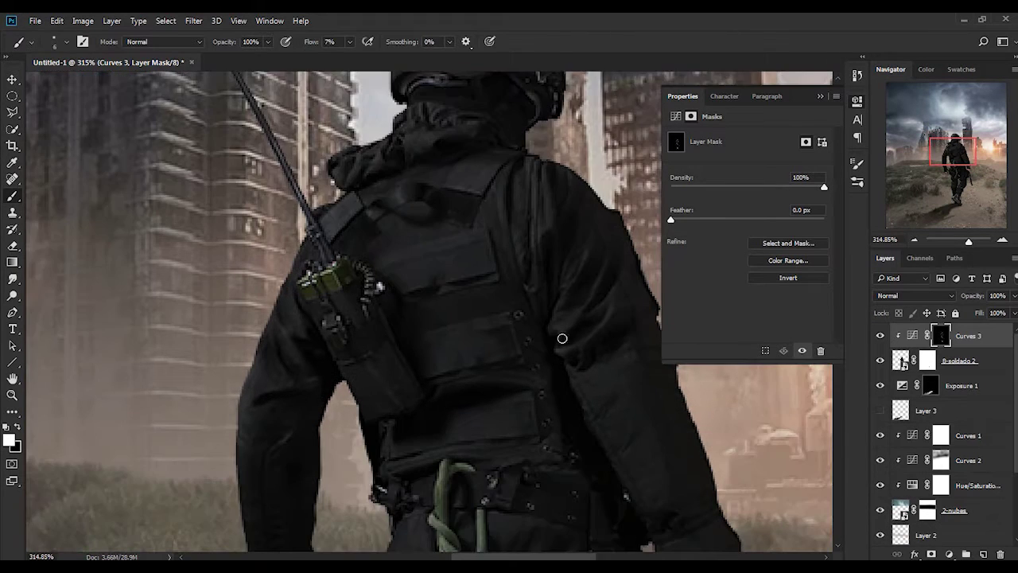
{"action": "scroll", "coordinate": [586, 315], "scroll_direction": "down", "scroll_amount": 5}
{"action": "key", "text": "bracketright"}
{"action": "key", "text": "bracketright"}
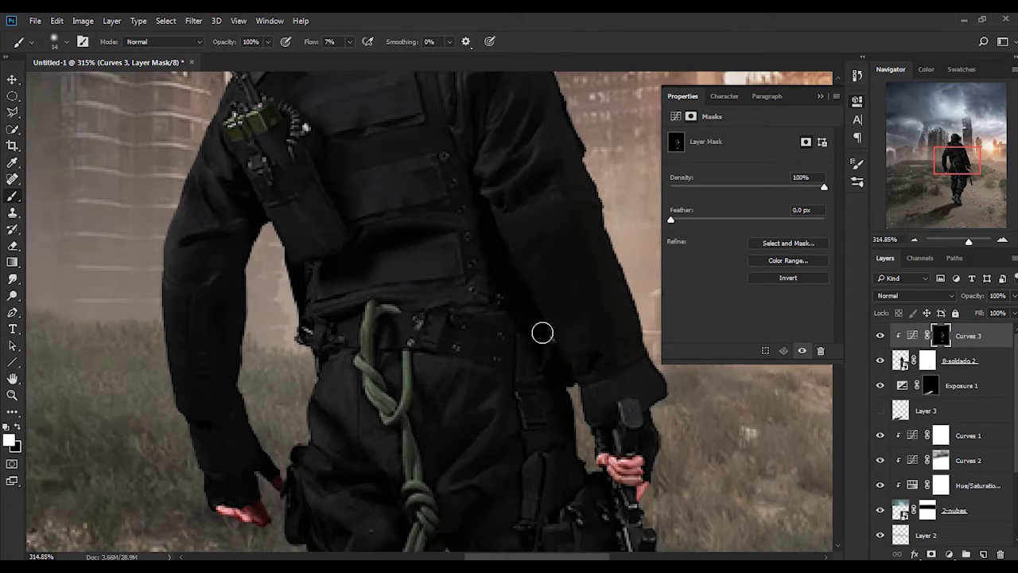
{"action": "scroll", "coordinate": [561, 405], "scroll_direction": "down", "scroll_amount": 3}
{"action": "scroll", "coordinate": [614, 370], "scroll_direction": "down", "scroll_amount": 2}
{"action": "scroll", "coordinate": [461, 472], "scroll_direction": "down", "scroll_amount": 2}
{"action": "scroll", "coordinate": [503, 282], "scroll_direction": "down", "scroll_amount": 2}
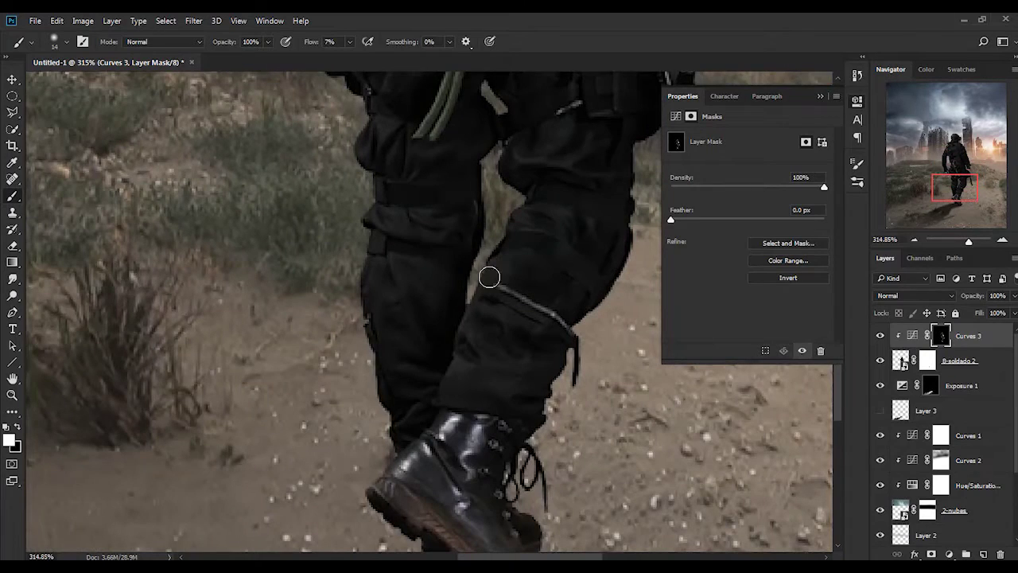
{"action": "scroll", "coordinate": [437, 456], "scroll_direction": "down", "scroll_amount": 2}
Add a Curves 4 adjustment clipped to the soldier, with a point at input 119, output 116
{"action": "key", "text": "ctrl+0"}
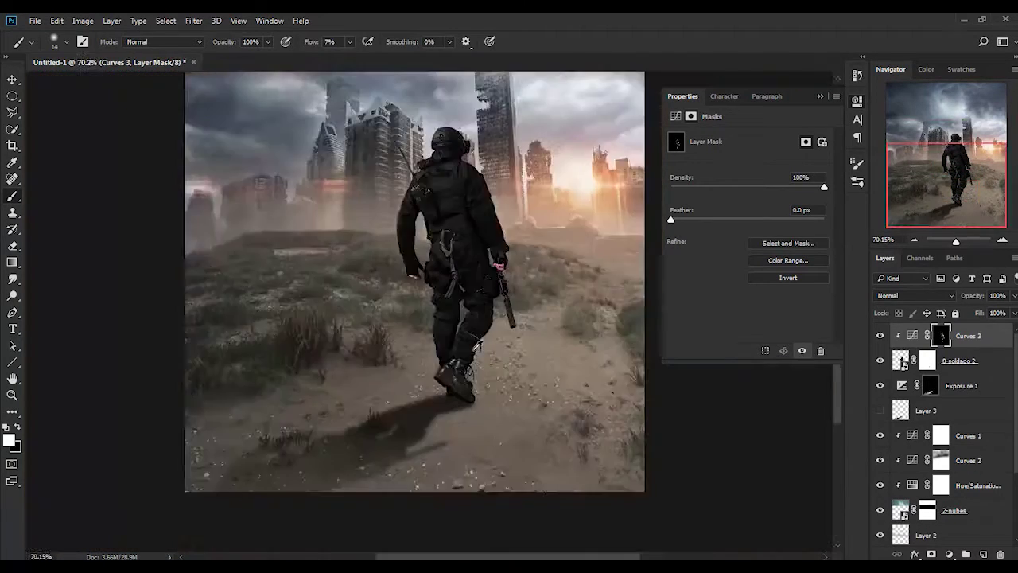
{"action": "left_click", "coordinate": [969, 354]}
{"action": "key", "text": "ctrl+m"}
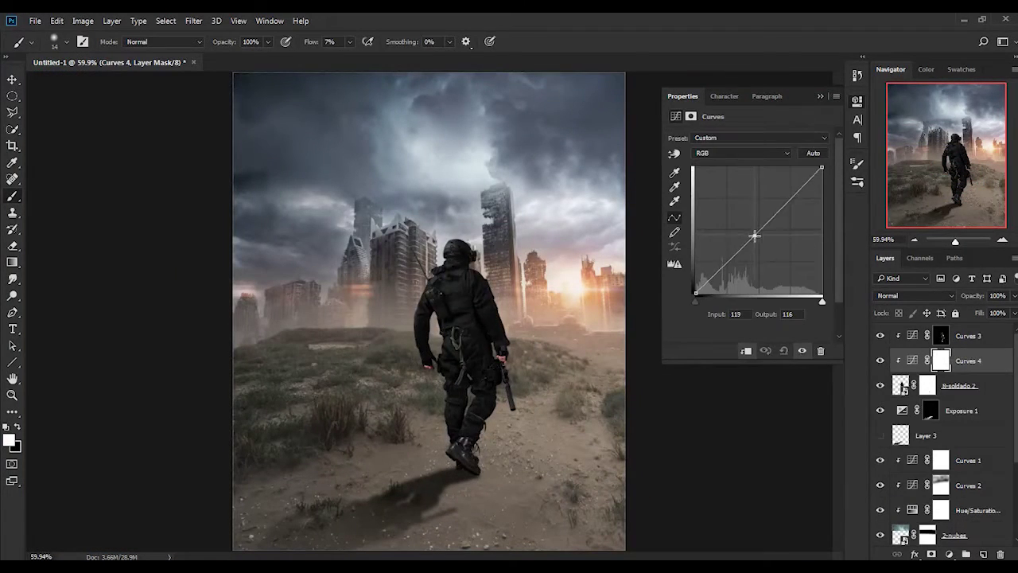
Dim the soldier's highlights with Curves 4 and select the Exposure 1 shadow mask
{"action": "scroll", "coordinate": [449, 278], "scroll_direction": "up", "scroll_amount": 3}
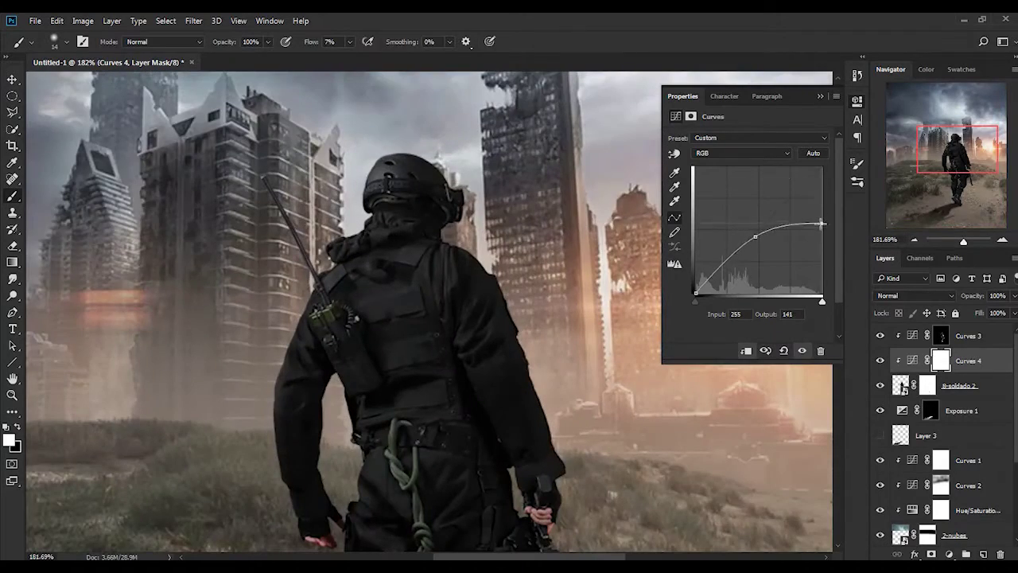
{"action": "scroll", "coordinate": [432, 329], "scroll_direction": "down", "scroll_amount": 3}
{"action": "scroll", "coordinate": [432, 329], "scroll_direction": "up", "scroll_amount": 2}
{"action": "left_click", "coordinate": [930, 410]}
{"action": "scroll", "coordinate": [459, 327], "scroll_direction": "down", "scroll_amount": 3}
{"action": "scroll", "coordinate": [445, 335], "scroll_direction": "down", "scroll_amount": 1}
{"action": "scroll", "coordinate": [318, 461], "scroll_direction": "up", "scroll_amount": 1}
{"action": "key", "text": "z"}
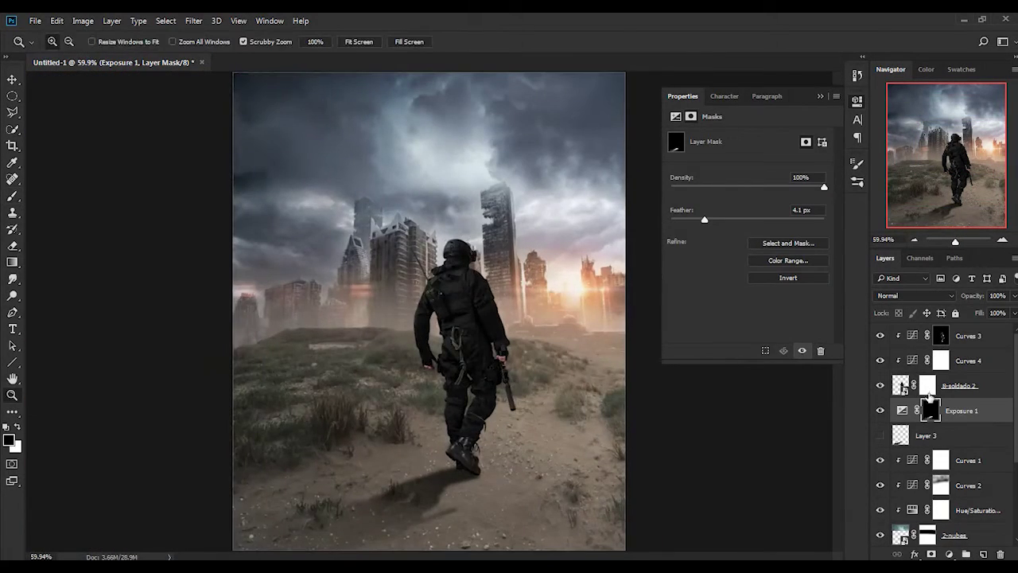
Select the Curves 3 mask and paint it over the soldier's hips
{"action": "left_click", "coordinate": [958, 385]}
{"action": "left_click", "coordinate": [968, 336]}
{"action": "scroll", "coordinate": [469, 334], "scroll_direction": "up", "scroll_amount": 5}
{"action": "key", "text": "b"}
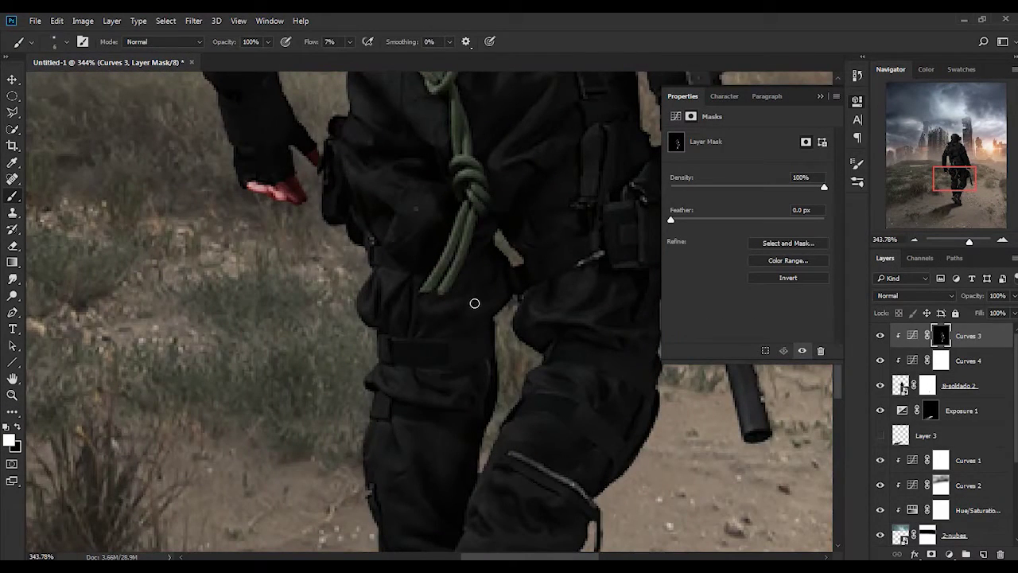
{"action": "scroll", "coordinate": [416, 376], "scroll_direction": "down", "scroll_amount": 3}
{"action": "scroll", "coordinate": [422, 341], "scroll_direction": "up", "scroll_amount": 3}
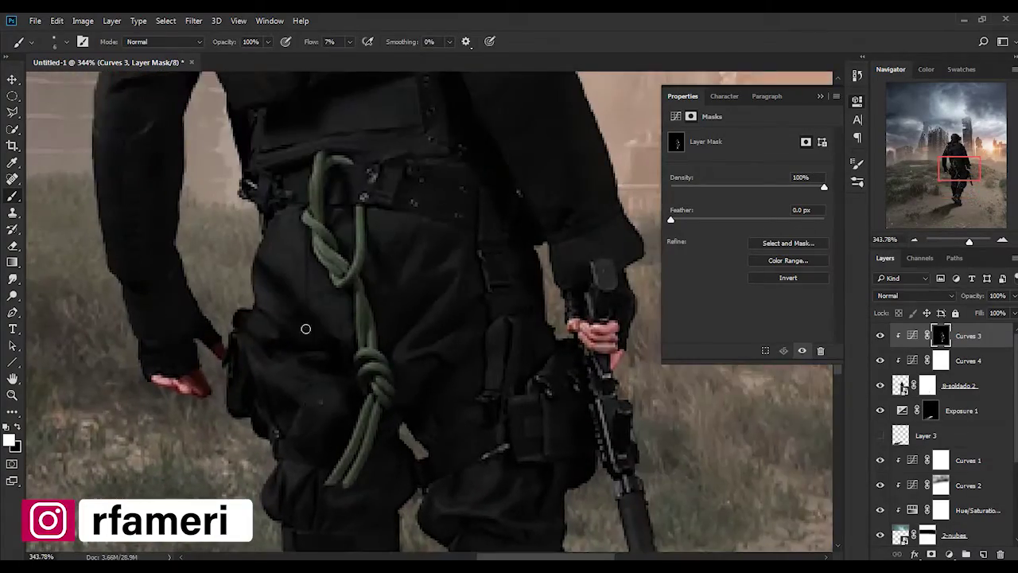
{"action": "key", "text": "ctrl+0"}
Check the Curves 3 mask in black and white, then add a brightening Curves 5 (input 84, output 220)
{"action": "left_click", "coordinate": [941, 336], "text": "alt"}
{"action": "scroll", "coordinate": [493, 430], "scroll_direction": "up", "scroll_amount": 5}
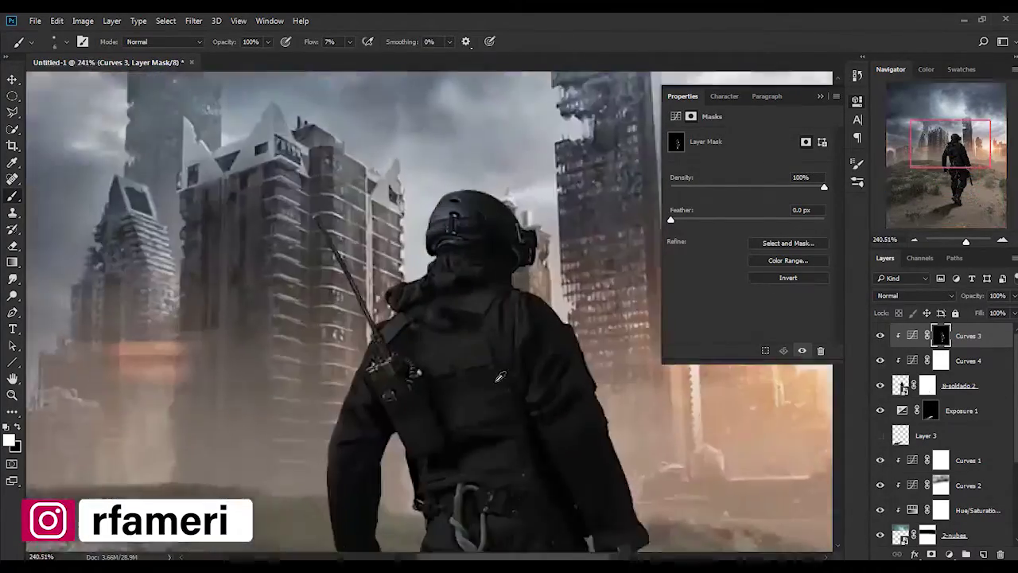
{"action": "scroll", "coordinate": [523, 455], "scroll_direction": "up", "scroll_amount": 2}
{"action": "scroll", "coordinate": [488, 443], "scroll_direction": "down", "scroll_amount": 2}
{"action": "scroll", "coordinate": [488, 415], "scroll_direction": "up", "scroll_amount": 1}
{"action": "scroll", "coordinate": [488, 415], "scroll_direction": "down", "scroll_amount": 3}
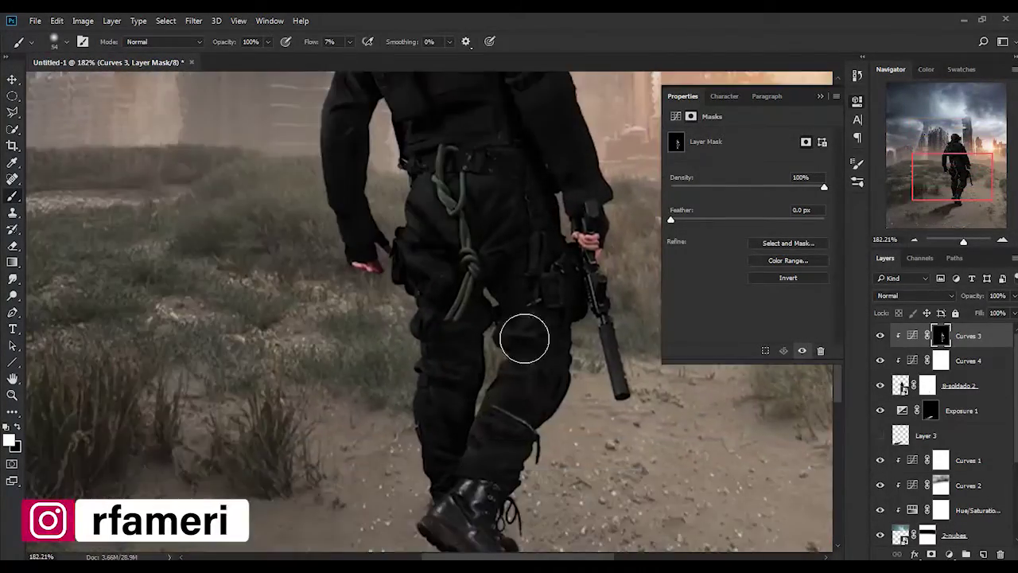
{"action": "scroll", "coordinate": [523, 342], "scroll_direction": "down", "scroll_amount": 2}
{"action": "scroll", "coordinate": [414, 296], "scroll_direction": "down", "scroll_amount": 2}
{"action": "scroll", "coordinate": [747, 386], "scroll_direction": "down", "scroll_amount": 2}
{"action": "left_click", "coordinate": [941, 335], "text": "alt"}
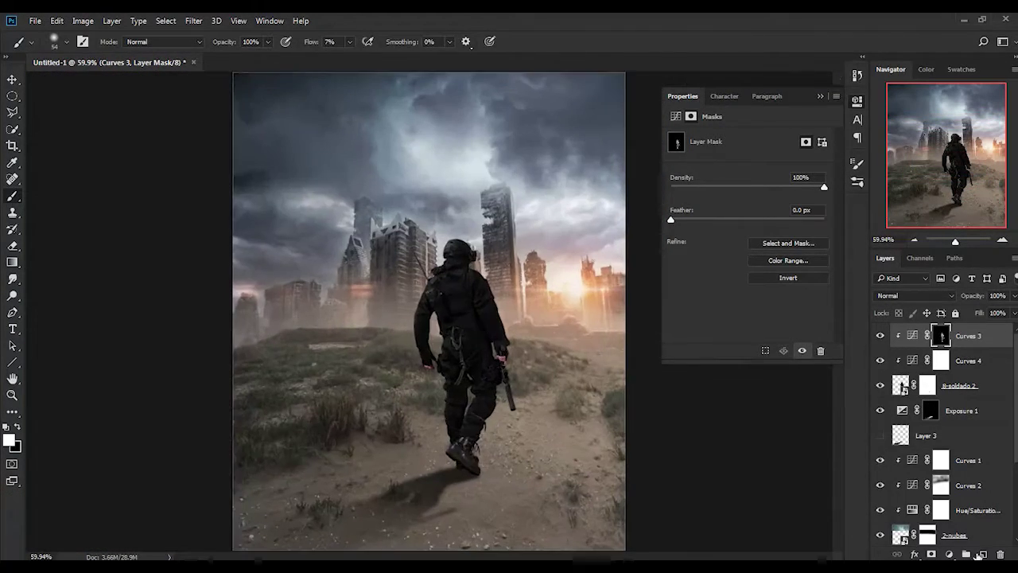
{"action": "left_click", "coordinate": [948, 554]}
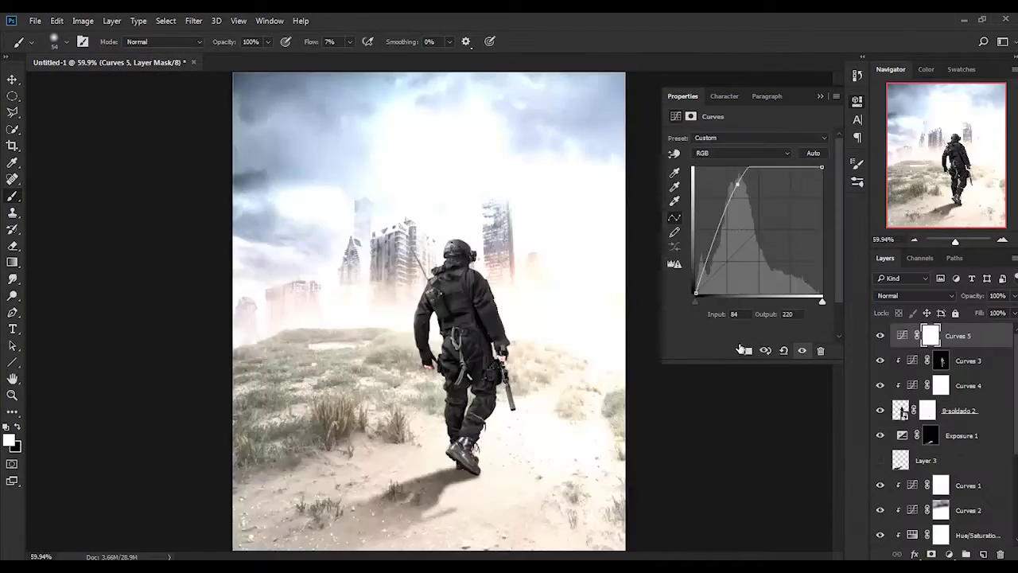
Steepen the Curves 5 curve to brighten, then invert its mask to hide the effect
{"action": "left_click_drag", "start_coordinate": [477, 303], "coordinate": [483, 273]}
{"action": "scroll", "coordinate": [483, 273], "scroll_direction": "up", "scroll_amount": 5}
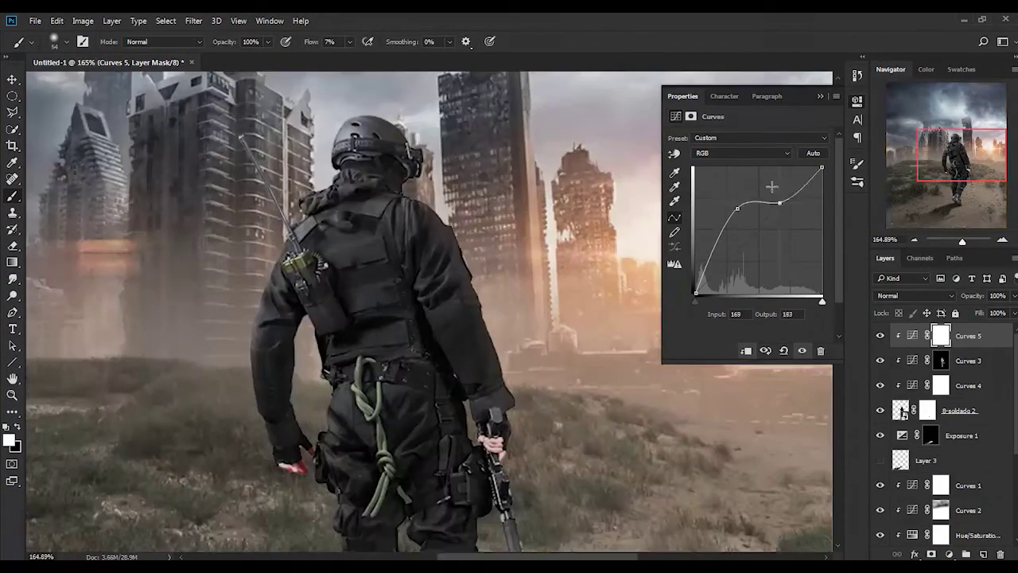
{"action": "key", "text": "ctrl+i"}
{"action": "scroll", "coordinate": [483, 273], "scroll_direction": "up", "scroll_amount": 2}
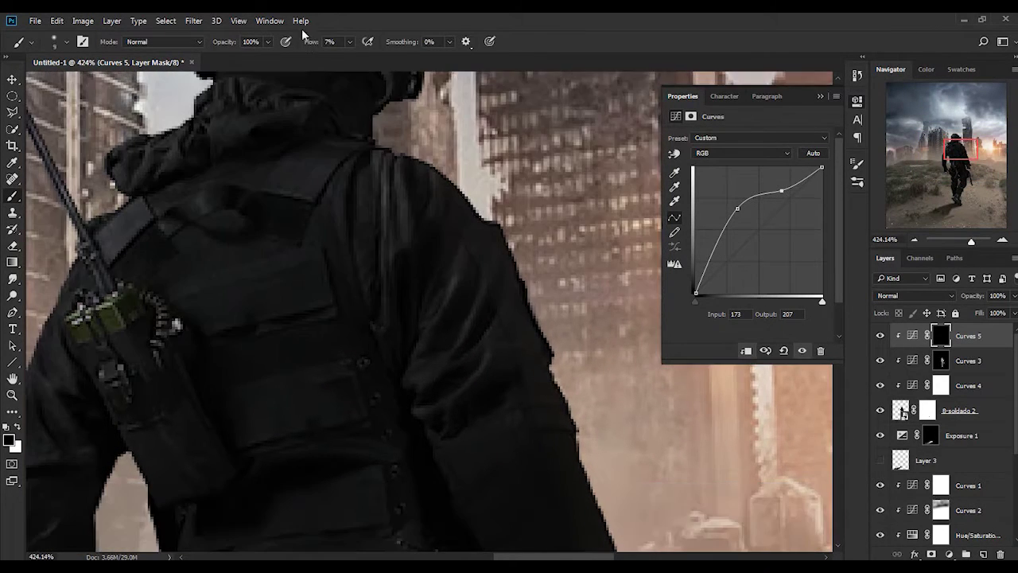
{"action": "scroll", "coordinate": [357, 296], "scroll_direction": "down", "scroll_amount": 3}
{"action": "scroll", "coordinate": [374, 390], "scroll_direction": "right", "scroll_amount": 3}
{"action": "scroll", "coordinate": [350, 413], "scroll_direction": "left", "scroll_amount": 5}
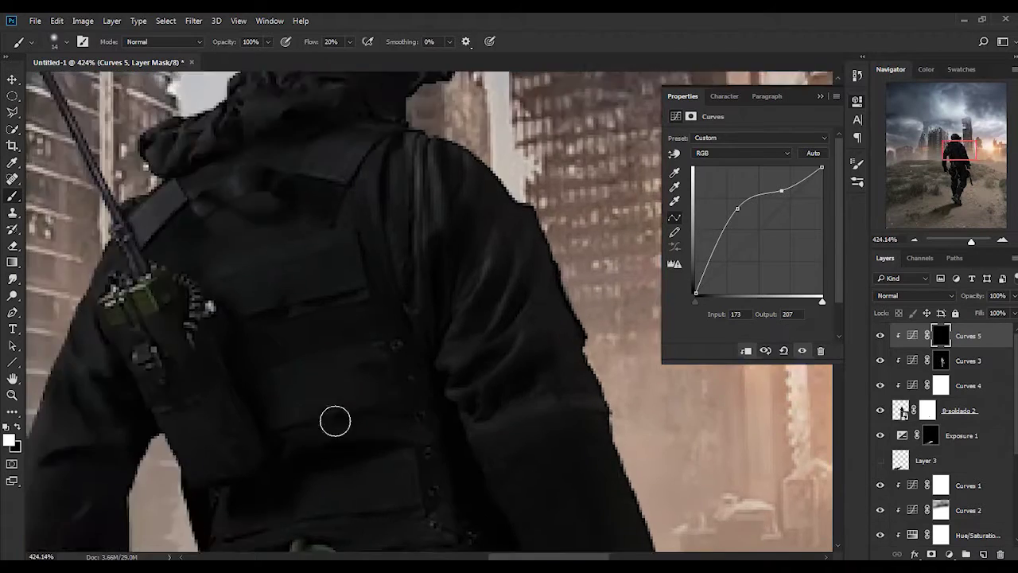
Paint white on the Curves 5 mask to brighten the top of the soldier's helmet
{"action": "key", "text": "x"}
{"action": "left_click_drag", "start_coordinate": [283, 427], "coordinate": [430, 398]}
{"action": "key", "text": "x"}
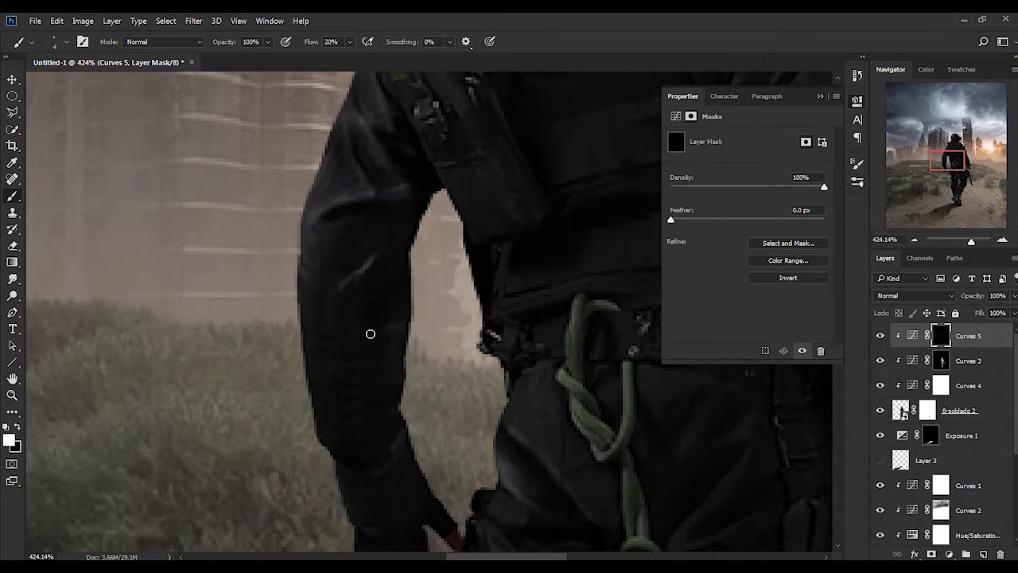
{"action": "key", "text": "x"}
{"action": "key", "text": "bracketright"}
{"action": "key", "text": "bracketright"}
{"action": "key", "text": "bracketright"}
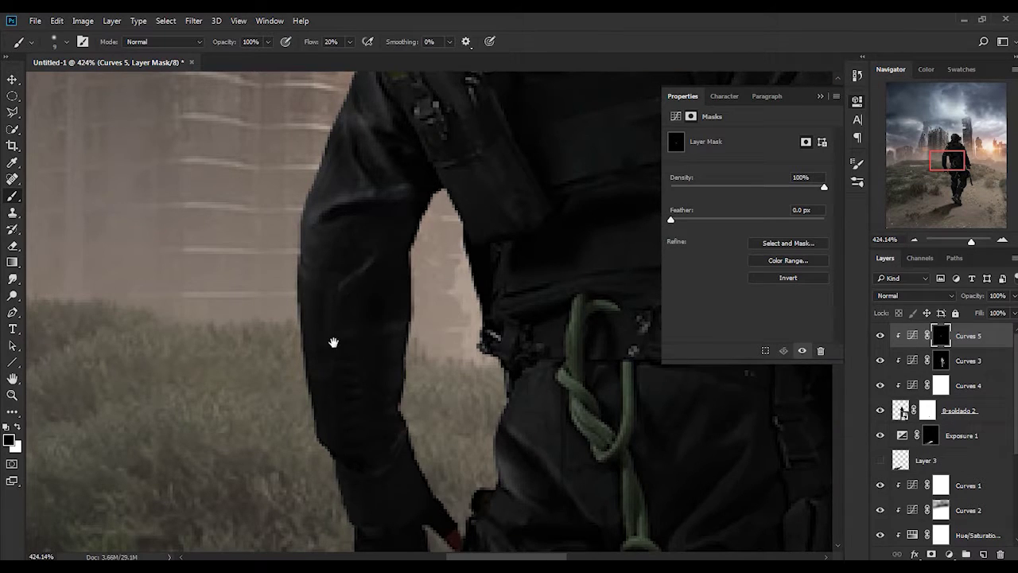
{"action": "key", "text": "x"}
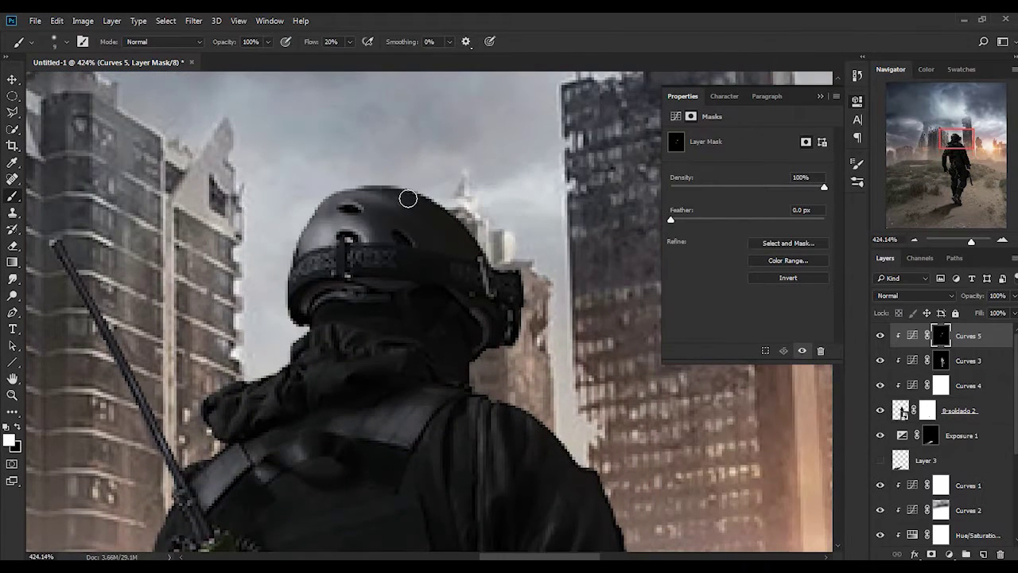
{"action": "left_click_drag", "start_coordinate": [408, 198], "coordinate": [400, 204]}
{"action": "scroll", "coordinate": [382, 297], "scroll_direction": "down", "scroll_amount": 5}
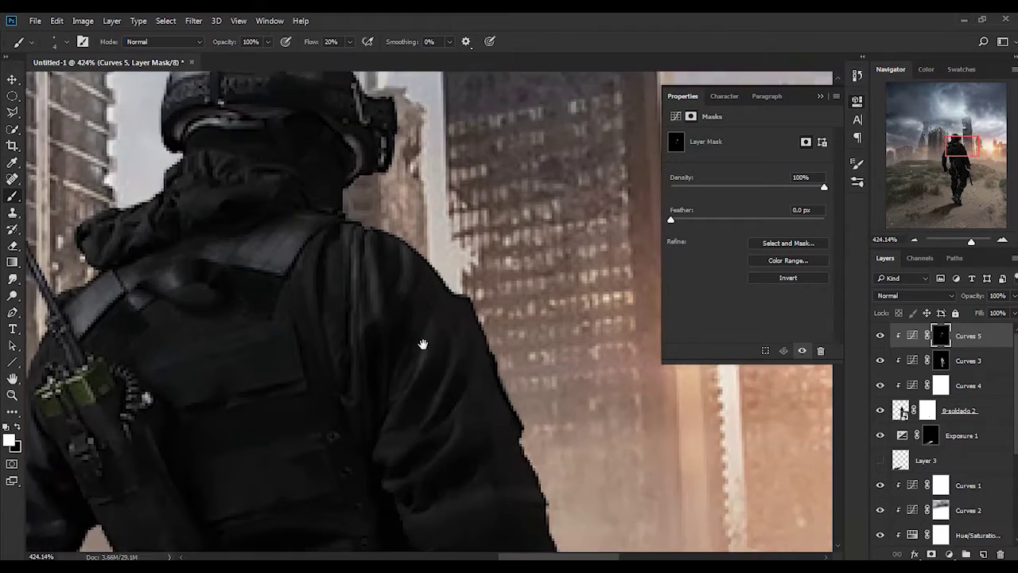
{"action": "key", "text": "bracketright"}
{"action": "key", "text": "bracketright"}
{"action": "key", "text": "bracketright"}
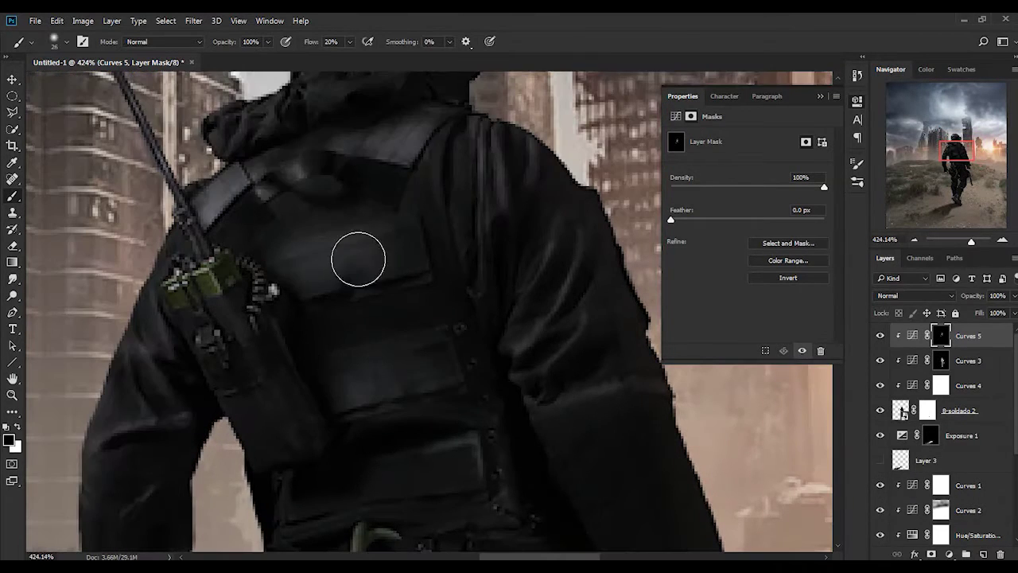
{"action": "scroll", "coordinate": [359, 257], "scroll_direction": "down", "scroll_amount": 3}
Paint the Curves 5 mask over both legs to lighten the soldier's dark trousers
{"action": "key", "text": "bracketleft"}
{"action": "key", "text": "bracketleft"}
{"action": "key", "text": "bracketleft"}
{"action": "scroll", "coordinate": [452, 334], "scroll_direction": "left", "scroll_amount": 2}
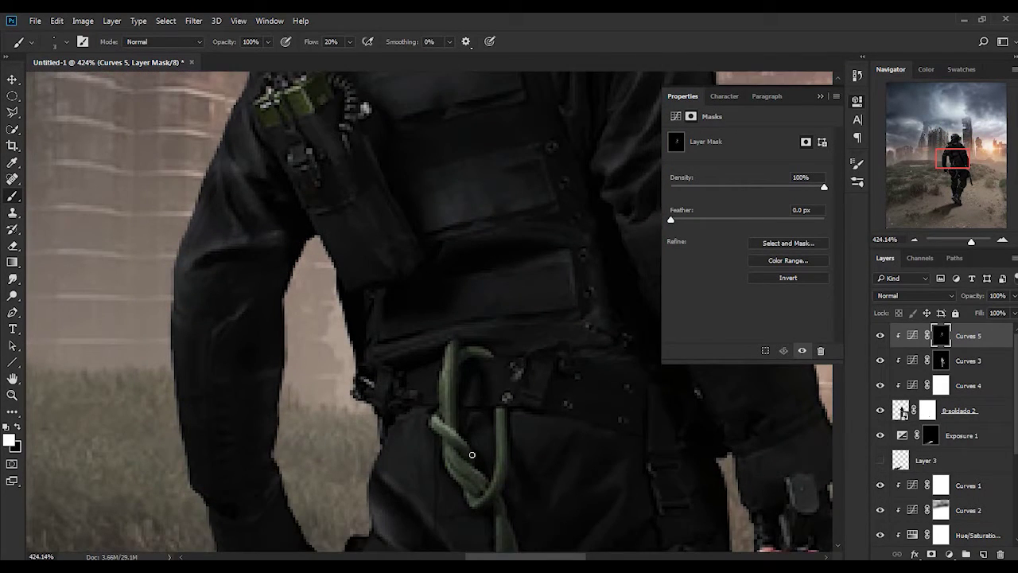
{"action": "scroll", "coordinate": [471, 454], "scroll_direction": "down", "scroll_amount": 2}
{"action": "scroll", "coordinate": [536, 405], "scroll_direction": "down", "scroll_amount": 2}
{"action": "scroll", "coordinate": [529, 409], "scroll_direction": "down", "scroll_amount": 1}
{"action": "scroll", "coordinate": [525, 418], "scroll_direction": "right", "scroll_amount": 1}
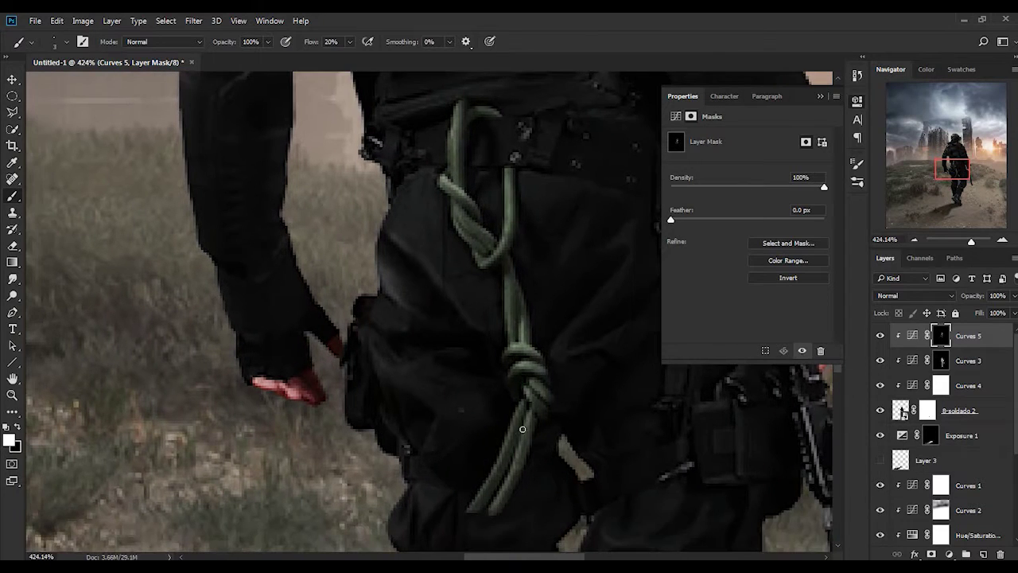
{"action": "scroll", "coordinate": [500, 460], "scroll_direction": "down", "scroll_amount": 5}
{"action": "key", "text": "bracketright"}
{"action": "key", "text": "bracketright"}
{"action": "key", "text": "bracketright"}
{"action": "scroll", "coordinate": [565, 486], "scroll_direction": "up", "scroll_amount": 6}
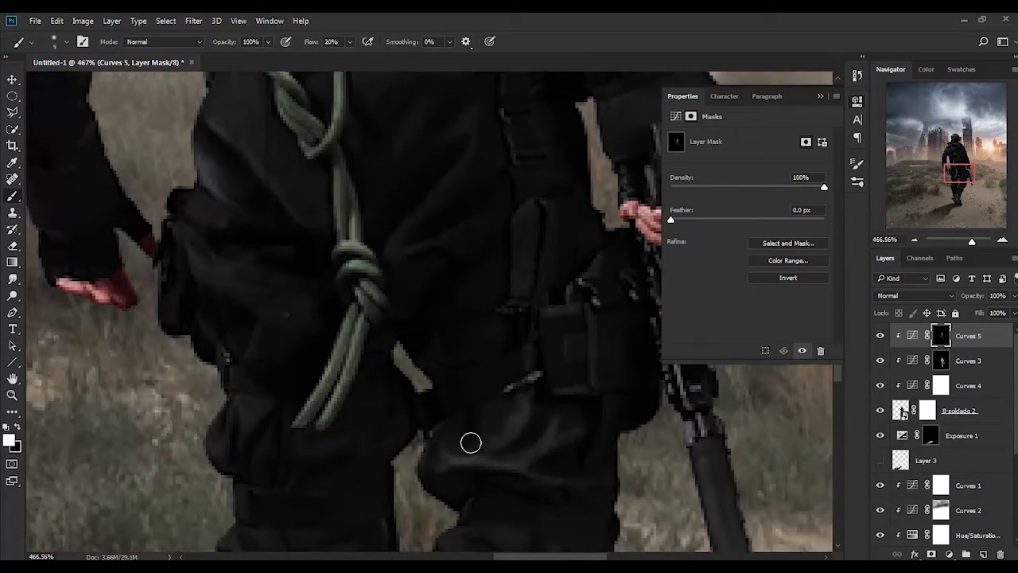
{"action": "scroll", "coordinate": [528, 476], "scroll_direction": "down", "scroll_amount": 2}
{"action": "key", "text": "bracketright"}
{"action": "key", "text": "bracketright"}
{"action": "scroll", "coordinate": [489, 467], "scroll_direction": "down", "scroll_amount": 2}
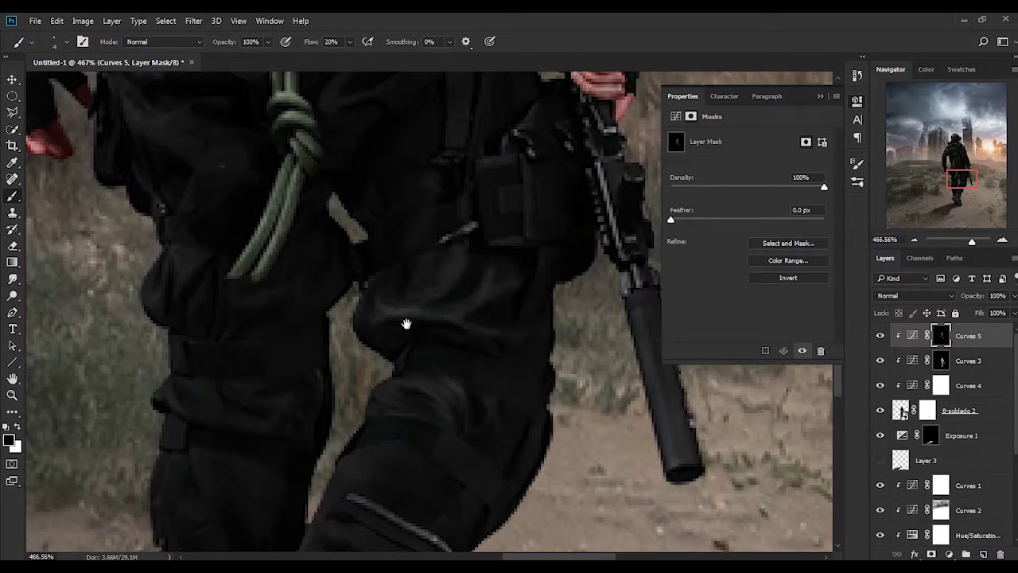
{"action": "key", "text": "bracketleft"}
{"action": "key", "text": "bracketleft"}
{"action": "scroll", "coordinate": [466, 391], "scroll_direction": "down", "scroll_amount": 2}
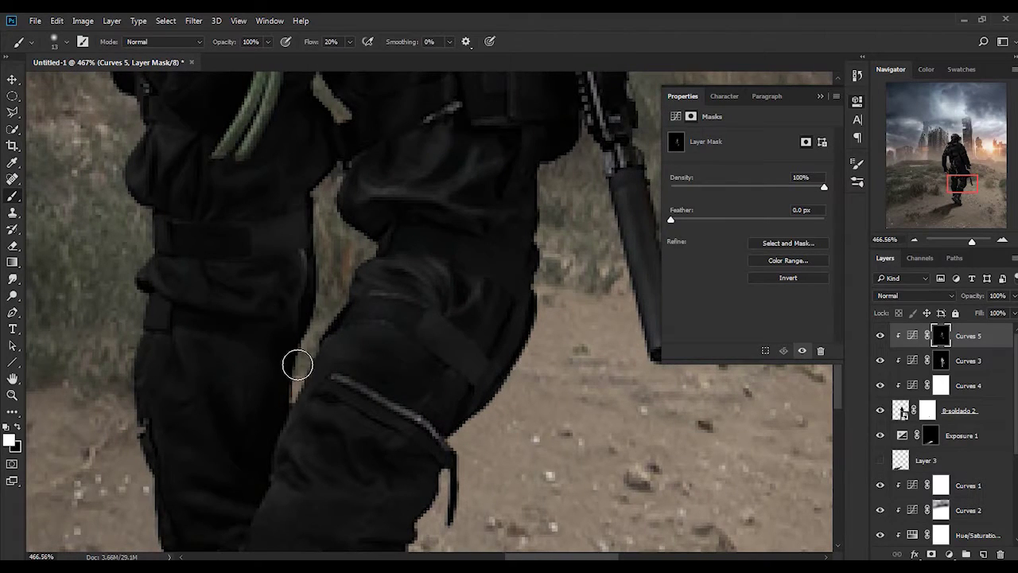
{"action": "scroll", "coordinate": [300, 266], "scroll_direction": "down", "scroll_amount": 3}
{"action": "scroll", "coordinate": [270, 246], "scroll_direction": "left", "scroll_amount": 1}
{"action": "mouse_move", "coordinate": [237, 228]}
{"action": "left_mouse_down"}
{"action": "mouse_move", "coordinate": [202, 272]}
{"action": "mouse_move", "coordinate": [454, 364]}
{"action": "mouse_move", "coordinate": [317, 418]}
{"action": "left_mouse_up"}
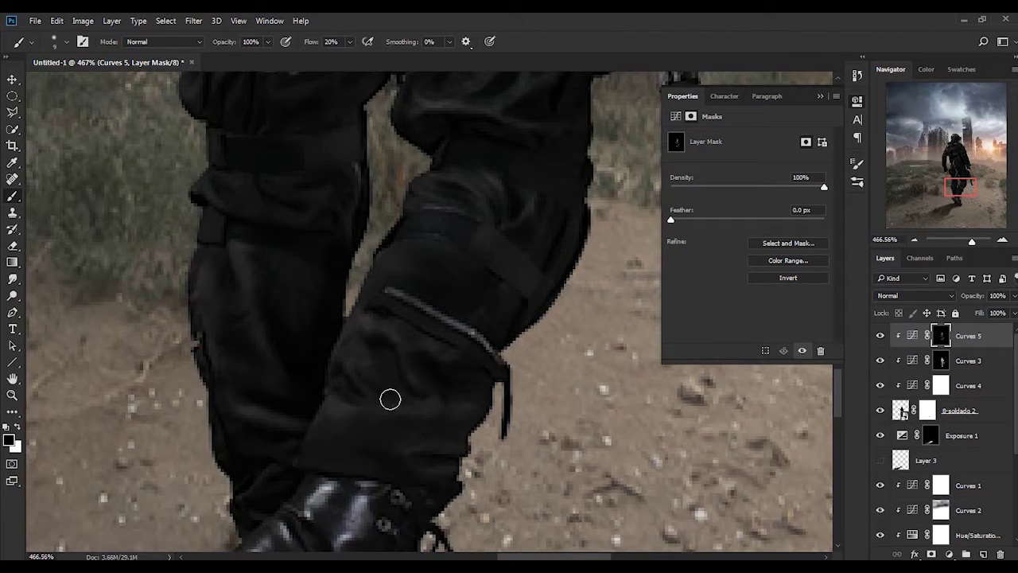
{"action": "scroll", "coordinate": [291, 421], "scroll_direction": "down", "scroll_amount": 2}
{"action": "scroll", "coordinate": [382, 390], "scroll_direction": "up", "scroll_amount": 1}
{"action": "key", "text": "x"}
{"action": "scroll", "coordinate": [286, 320], "scroll_direction": "down", "scroll_amount": 3}
{"action": "scroll", "coordinate": [432, 295], "scroll_direction": "up", "scroll_amount": 3}
{"action": "scroll", "coordinate": [404, 334], "scroll_direction": "up", "scroll_amount": 3}
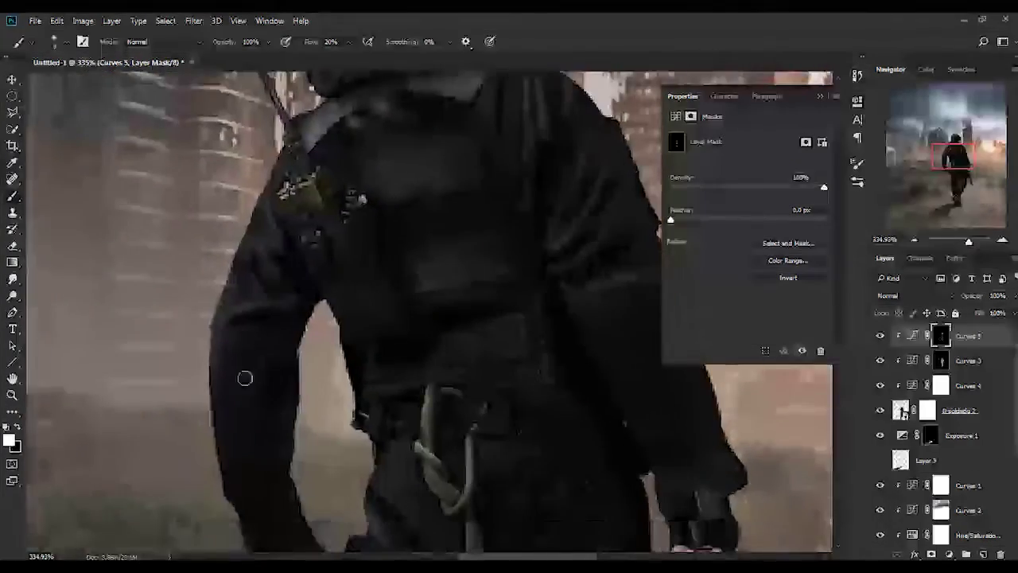
{"action": "scroll", "coordinate": [282, 348], "scroll_direction": "up", "scroll_amount": 1}
Feather the Curves 5 mask by 2.5 px
{"action": "key", "text": "ctrl+0"}
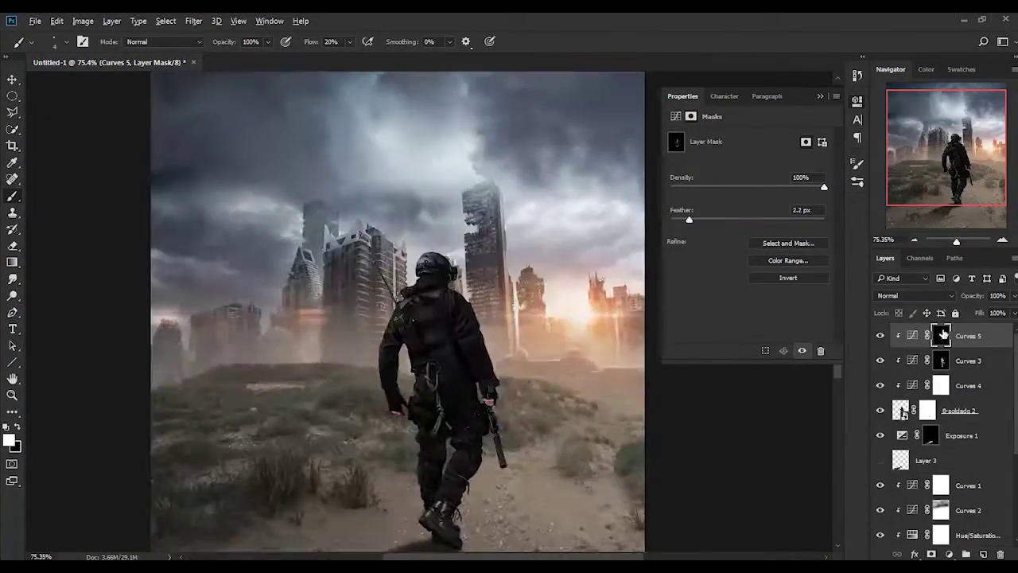
{"action": "left_click", "coordinate": [941, 335], "text": "alt"}
{"action": "left_click_drag", "start_coordinate": [689, 219], "coordinate": [691, 219]}
{"action": "left_click", "coordinate": [941, 335], "text": "alt"}
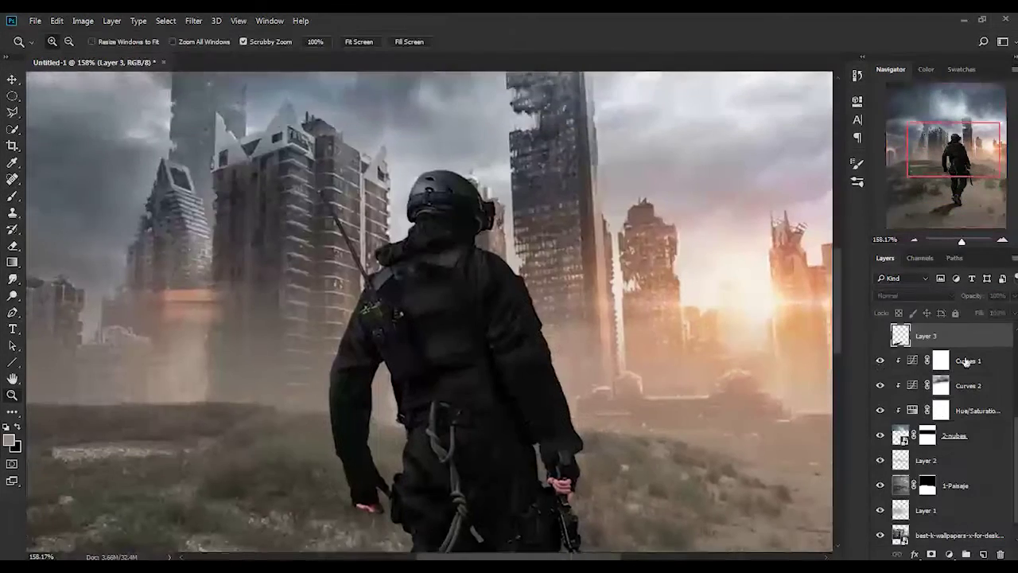
Turn Curves 1 back on and add a Hue/Saturation adjustment layer on top
{"action": "right_click", "coordinate": [657, 374]}
{"action": "left_click", "coordinate": [657, 372]}
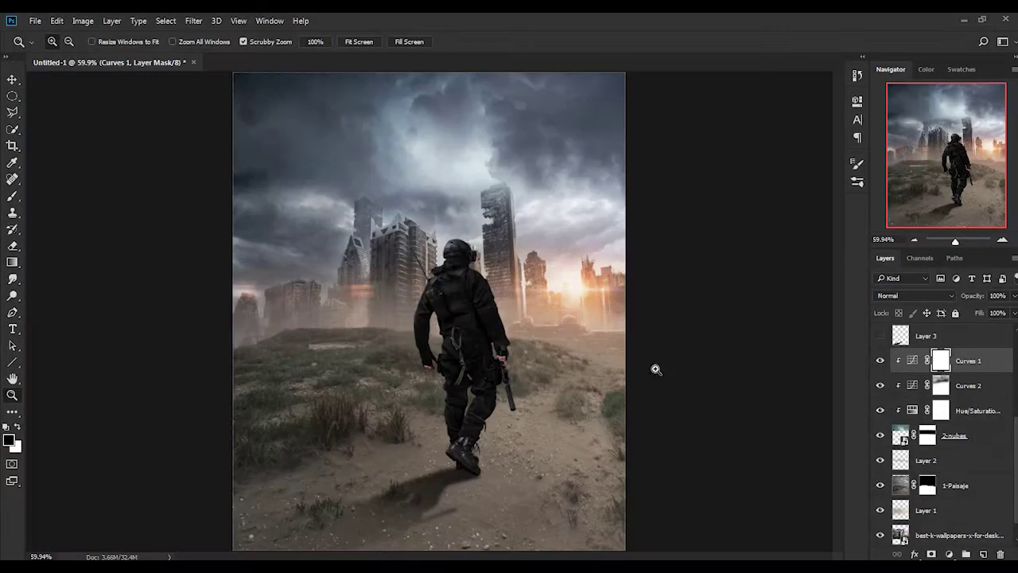
{"action": "left_click", "coordinate": [879, 360]}
{"action": "left_click_drag", "start_coordinate": [481, 359], "coordinate": [556, 360]}
{"action": "right_click", "coordinate": [572, 232]}
{"action": "left_click", "coordinate": [589, 239]}
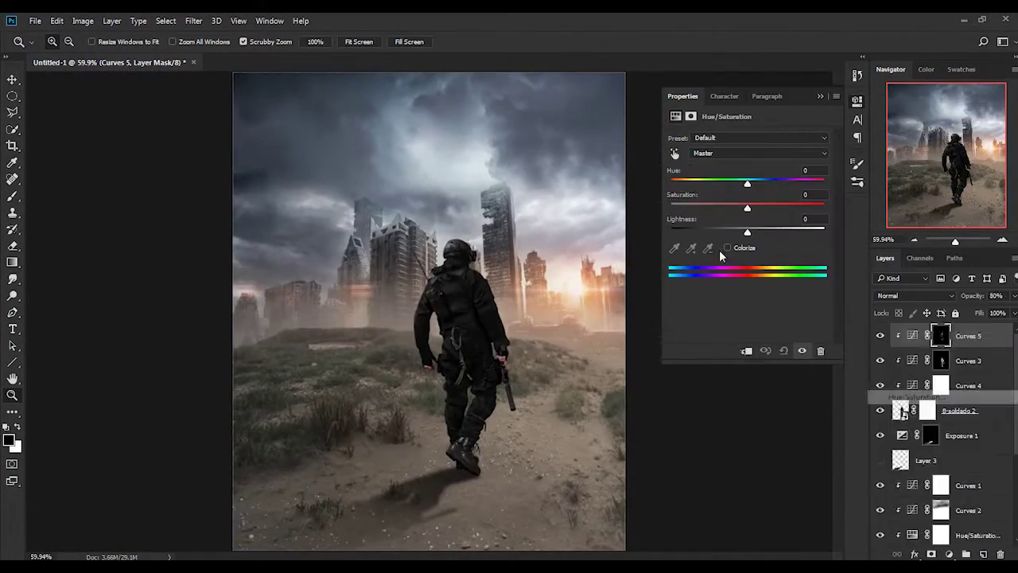
{"action": "left_click_drag", "start_coordinate": [747, 183], "coordinate": [711, 184]}
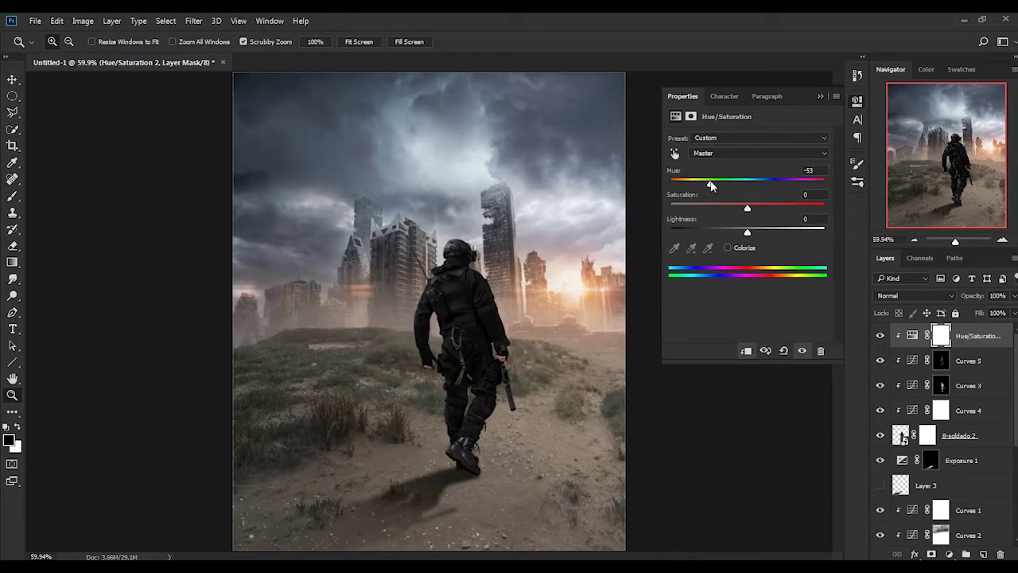
Colorize the Hue/Saturation 2 adjustment at Hue 36, Saturation 25, Lightness +33
{"action": "left_click", "coordinate": [727, 247]}
{"action": "left_click_drag", "start_coordinate": [747, 231], "coordinate": [772, 231]}
{"action": "mouse_move", "coordinate": [681, 207]}
{"action": "left_mouse_down"}
{"action": "mouse_move", "coordinate": [724, 208]}
{"action": "mouse_move", "coordinate": [685, 184]}
{"action": "left_mouse_up"}
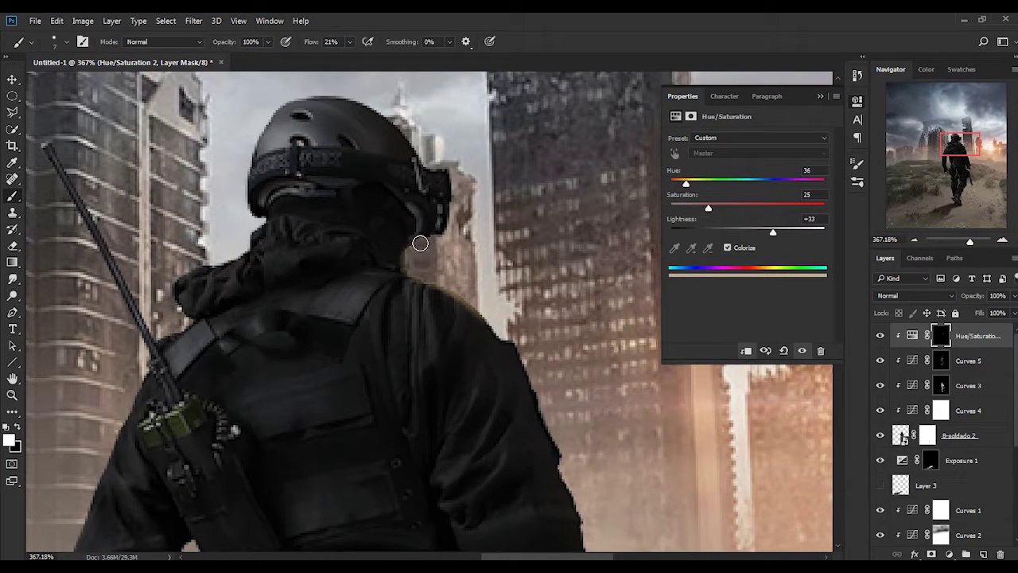
Paint white on the Hue/Saturation 2 mask along the soldier's shoulder, arm and hand edges
{"action": "key", "text": "bracketright"}
{"action": "key", "text": "bracketright"}
{"action": "key", "text": "bracketright"}
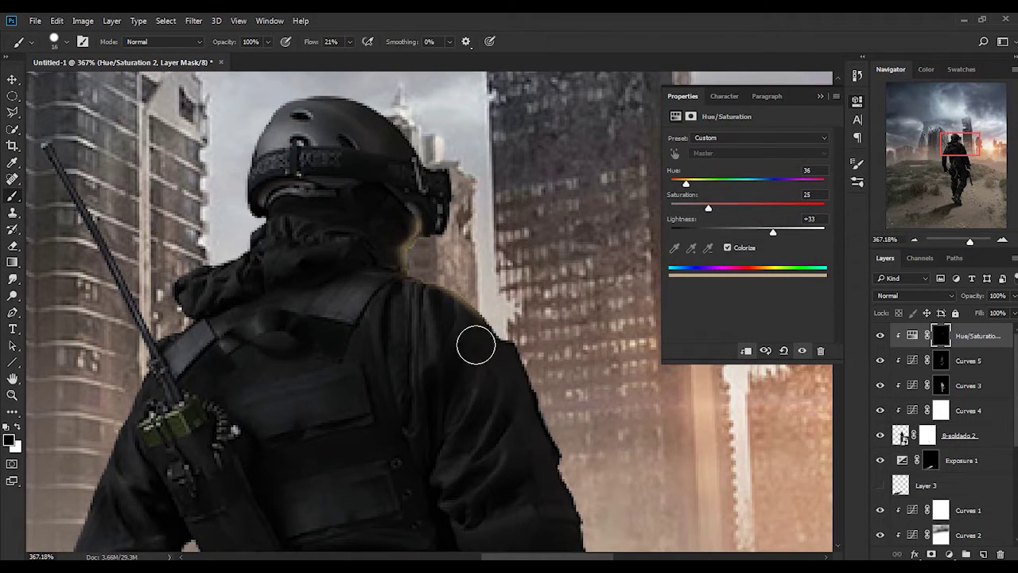
{"action": "scroll", "coordinate": [493, 381], "scroll_direction": "down", "scroll_amount": 2}
{"action": "scroll", "coordinate": [525, 462], "scroll_direction": "down", "scroll_amount": 2}
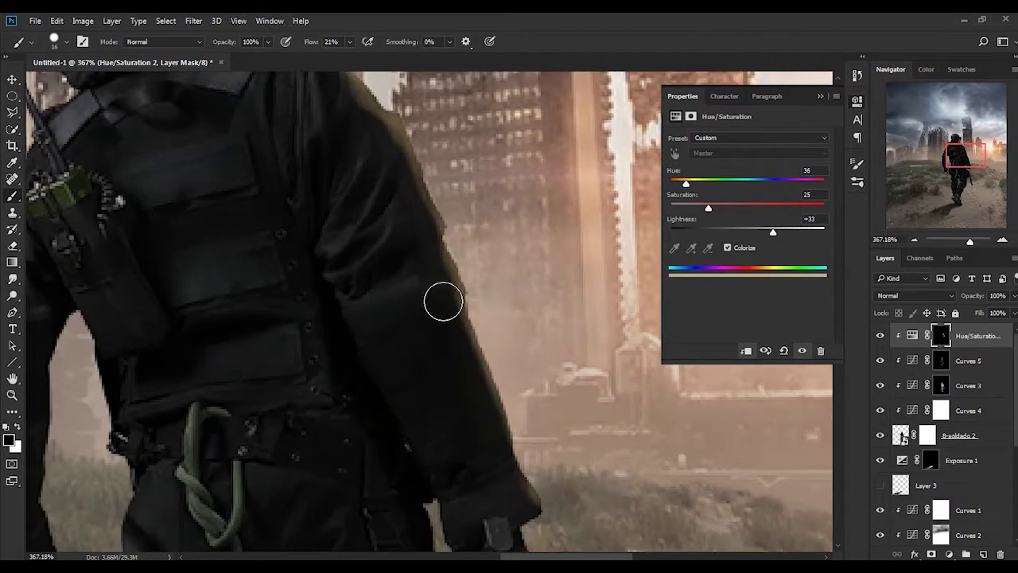
{"action": "scroll", "coordinate": [412, 234], "scroll_direction": "up", "scroll_amount": 2}
{"action": "key", "text": "bracketleft"}
{"action": "key", "text": "bracketleft"}
{"action": "key", "text": "bracketleft"}
{"action": "scroll", "coordinate": [446, 313], "scroll_direction": "up", "scroll_amount": 2}
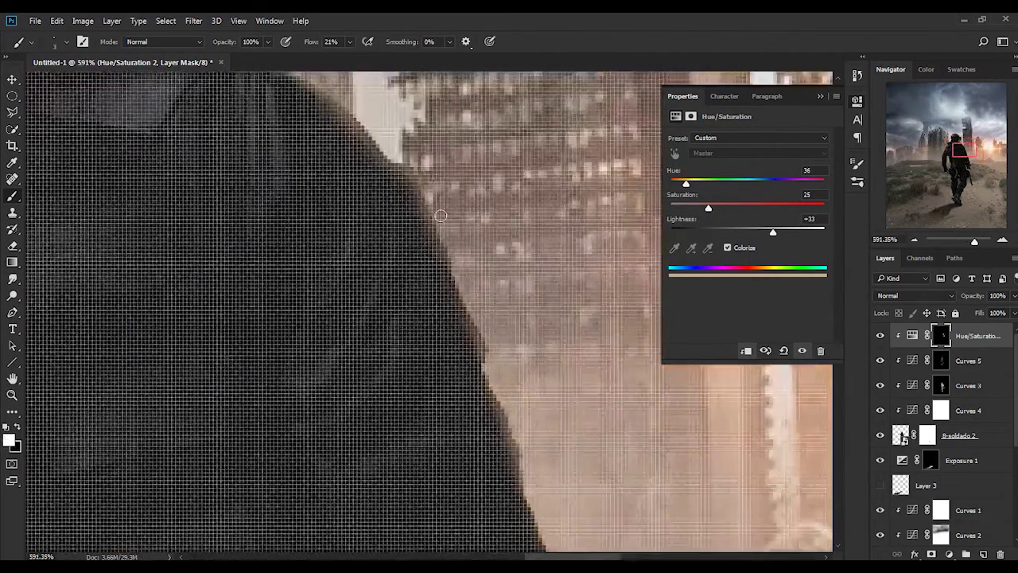
{"action": "scroll", "coordinate": [453, 253], "scroll_direction": "down", "scroll_amount": 2}
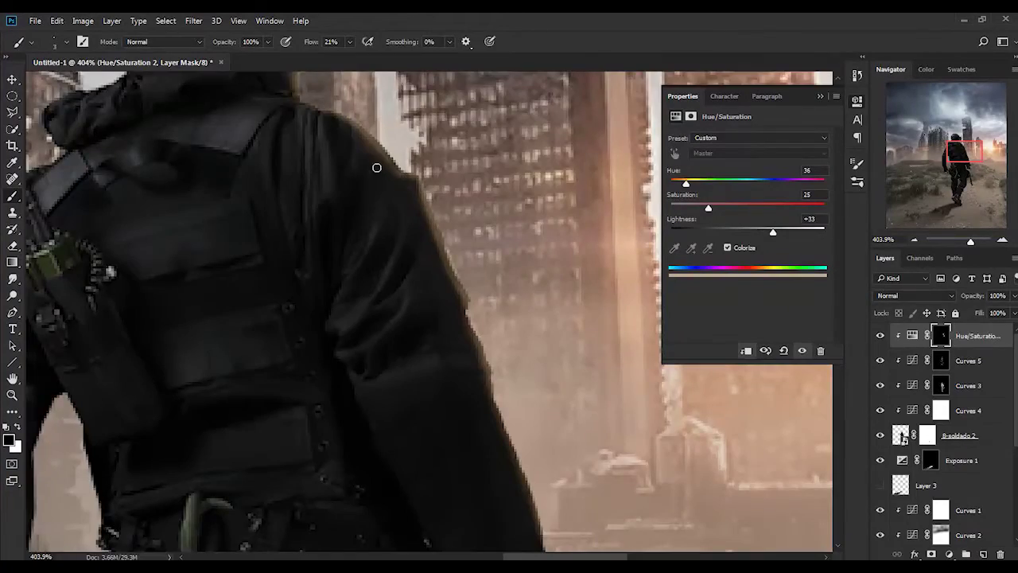
{"action": "scroll", "coordinate": [403, 193], "scroll_direction": "down", "scroll_amount": 3}
{"action": "scroll", "coordinate": [461, 295], "scroll_direction": "up", "scroll_amount": 3}
{"action": "key", "text": "bracketright"}
{"action": "key", "text": "bracketright"}
{"action": "key", "text": "bracketright"}
{"action": "scroll", "coordinate": [462, 295], "scroll_direction": "down", "scroll_amount": 2}
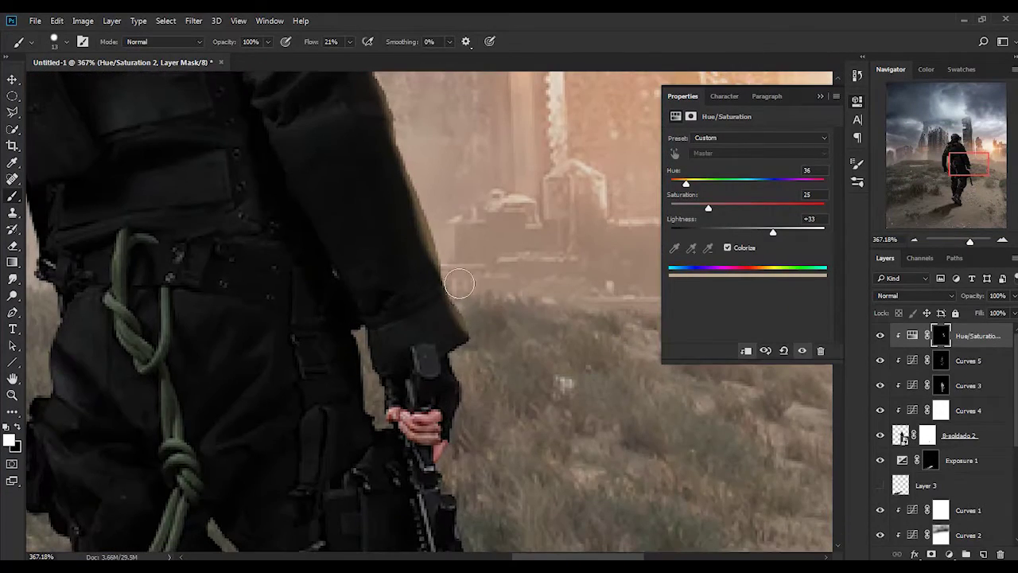
{"action": "key", "text": "bracketleft"}
{"action": "key", "text": "bracketleft"}
{"action": "key", "text": "bracketleft"}
{"action": "scroll", "coordinate": [461, 382], "scroll_direction": "up", "scroll_amount": 2}
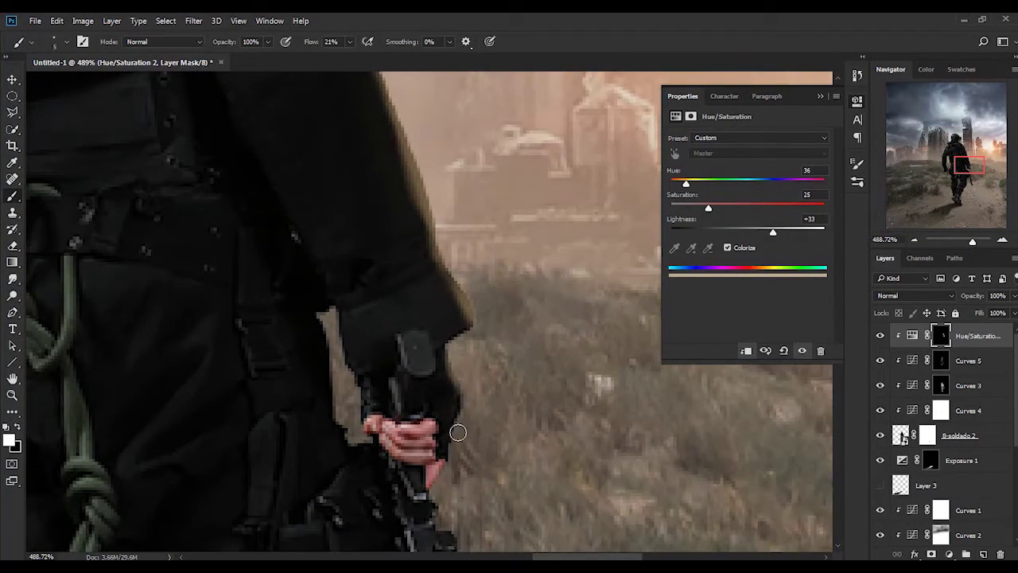
{"action": "scroll", "coordinate": [470, 398], "scroll_direction": "down", "scroll_amount": 2}
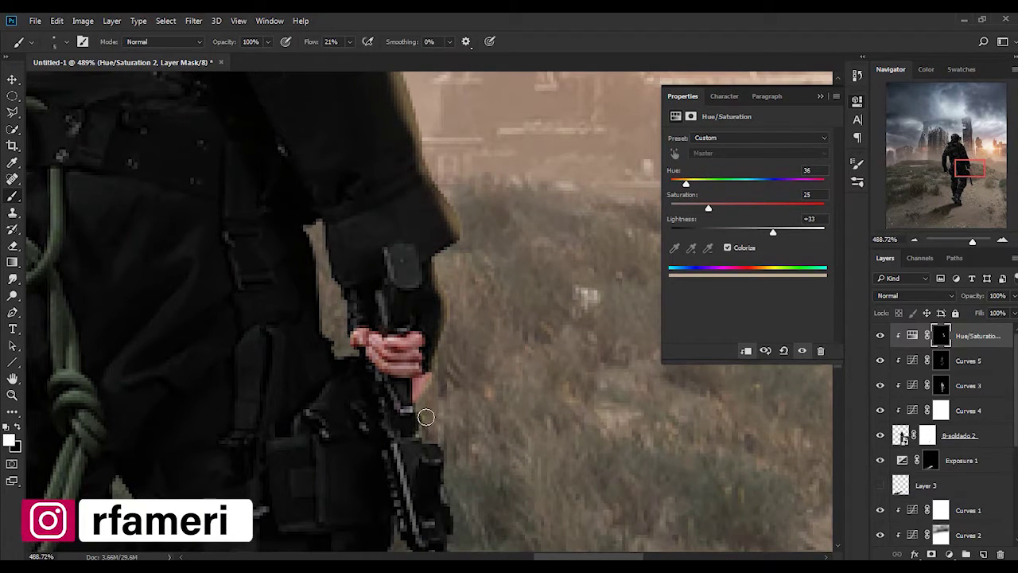
{"action": "scroll", "coordinate": [421, 407], "scroll_direction": "down", "scroll_amount": 3}
{"action": "scroll", "coordinate": [447, 422], "scroll_direction": "down", "scroll_amount": 3}
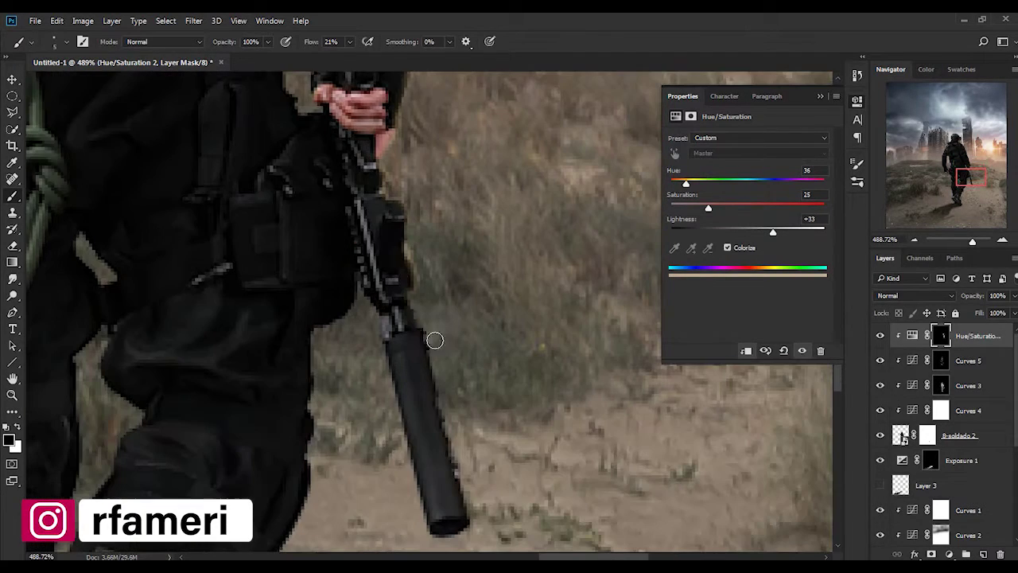
Lasso the rifle's silencer area and copy it onto its own layer
{"action": "key", "text": "l"}
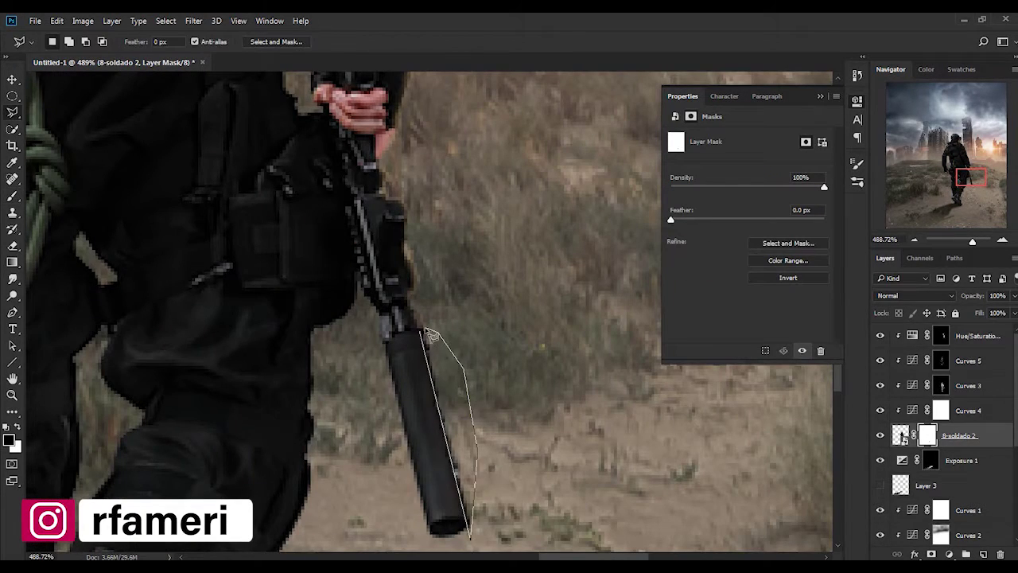
{"action": "left_click", "coordinate": [429, 334]}
{"action": "key", "text": "b"}
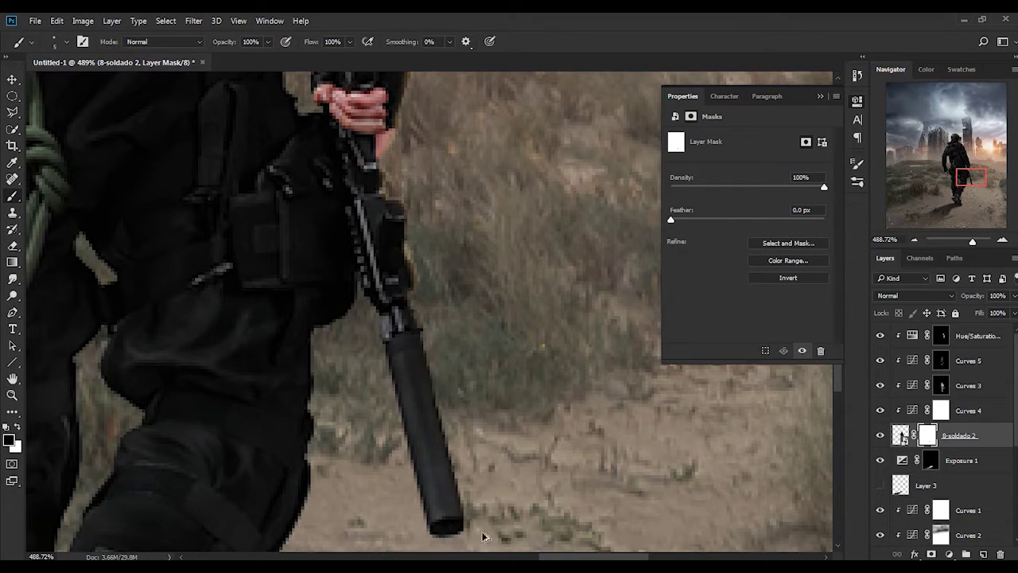
{"action": "scroll", "coordinate": [473, 513], "scroll_direction": "down", "scroll_amount": 3}
{"action": "key", "text": "l"}
{"action": "scroll", "coordinate": [473, 342], "scroll_direction": "up", "scroll_amount": 2}
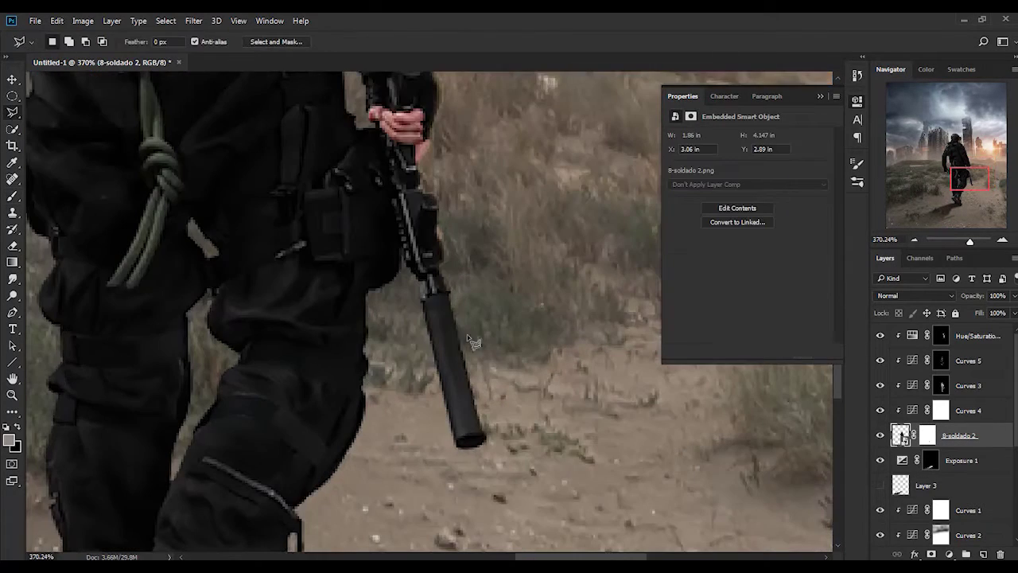
{"action": "left_click", "coordinate": [433, 298]}
{"action": "key", "text": "ctrl+j"}
Flip the silencer copy horizontally and rotate it into place on the rifle
{"action": "right_click", "coordinate": [439, 318]}
{"action": "key", "text": "Escape"}
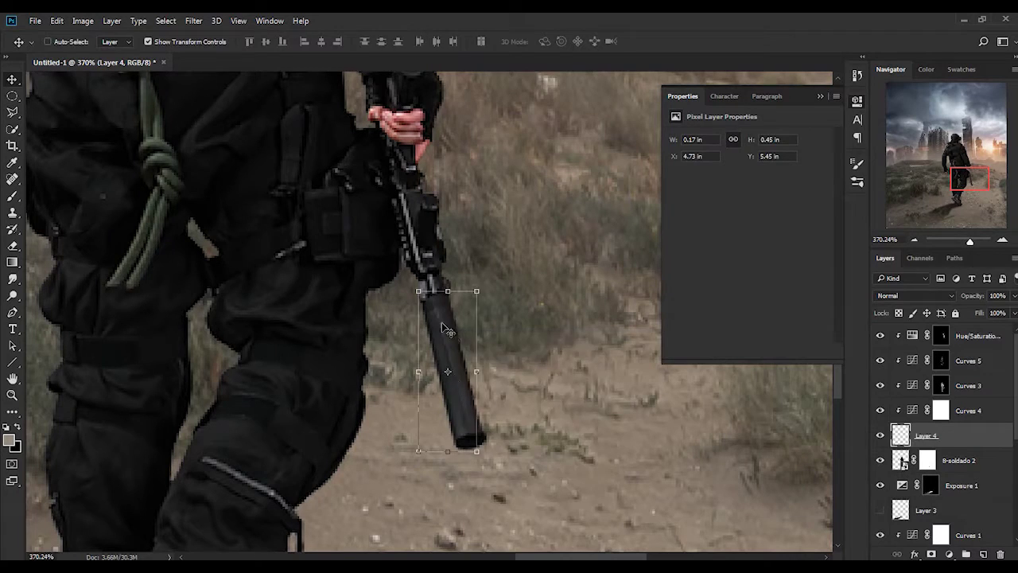
{"action": "key", "text": "ctrl+t"}
{"action": "left_click_drag", "start_coordinate": [482, 430], "coordinate": [509, 398]}
{"action": "key", "text": "Return"}
{"action": "key", "text": "v"}
{"action": "left_click_drag", "start_coordinate": [880, 336], "coordinate": [880, 410]}
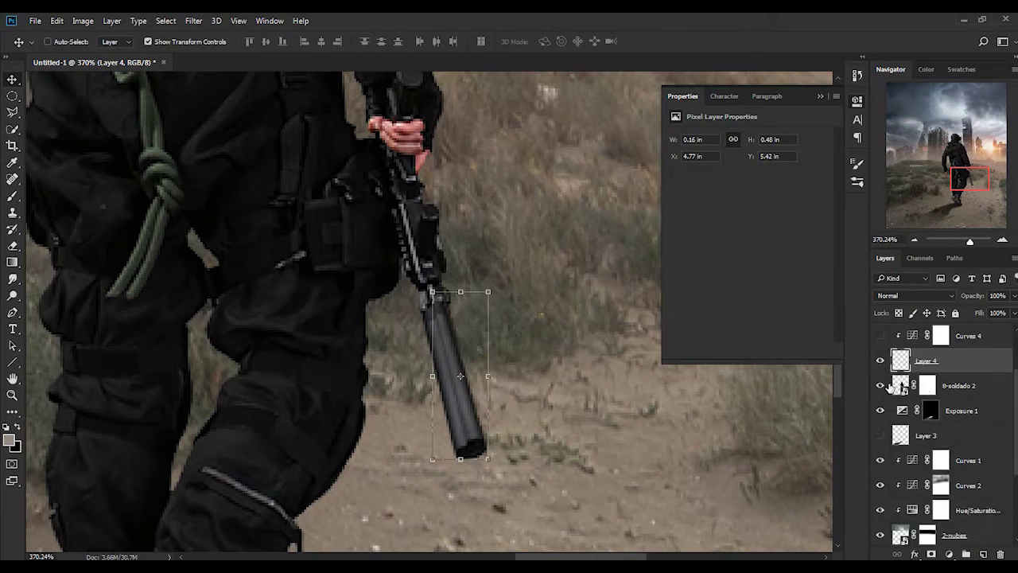
Add a layer mask to the silencer copy and nudge it slightly down
{"action": "key", "text": "ctrl+shift+m"}
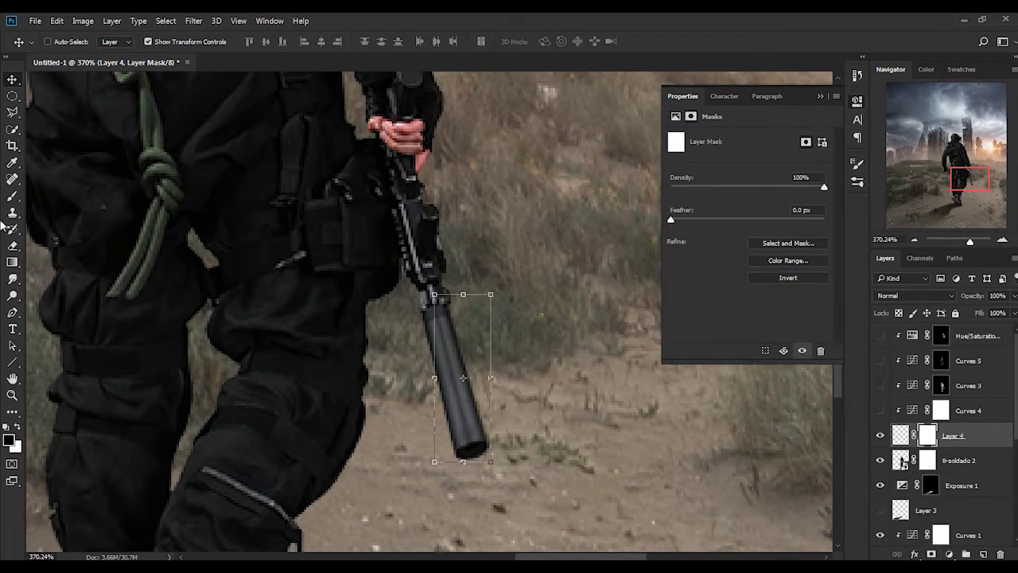
{"action": "key", "text": "b"}
{"action": "key", "text": "v"}
{"action": "key", "text": "Down"}
{"action": "scroll", "coordinate": [946, 437], "scroll_direction": "down", "scroll_amount": 1}
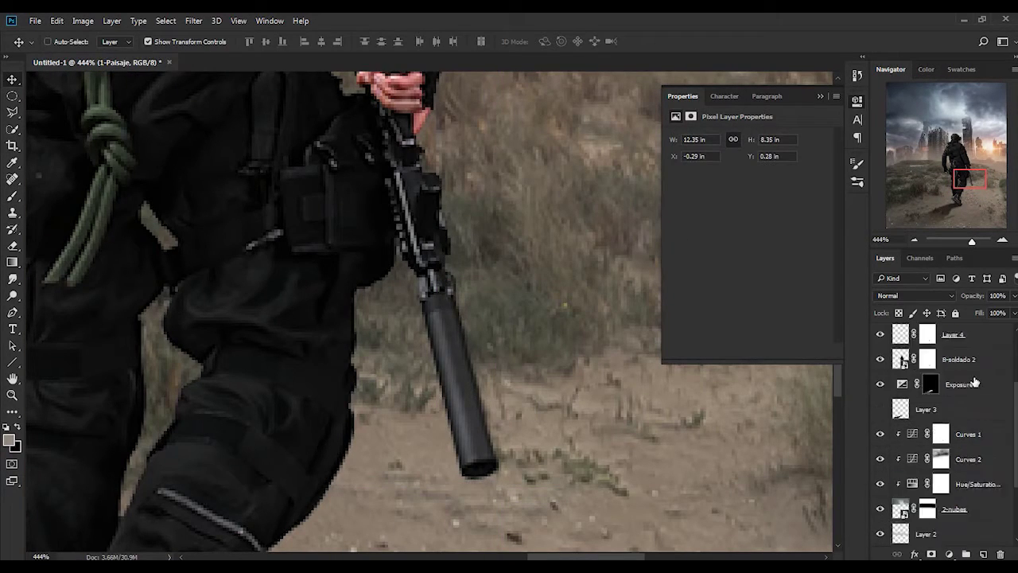
Convert the soldier and silencer copy into one smart object, Layer 4, and re-enable the adjustments
{"action": "left_click", "coordinate": [930, 410], "text": "shift"}
{"action": "left_click", "coordinate": [928, 434]}
{"action": "right_click", "coordinate": [899, 434]}
{"action": "key", "text": "Escape"}
{"action": "right_click", "coordinate": [927, 434]}
{"action": "key", "text": "Escape"}
{"action": "right_click", "coordinate": [927, 434]}
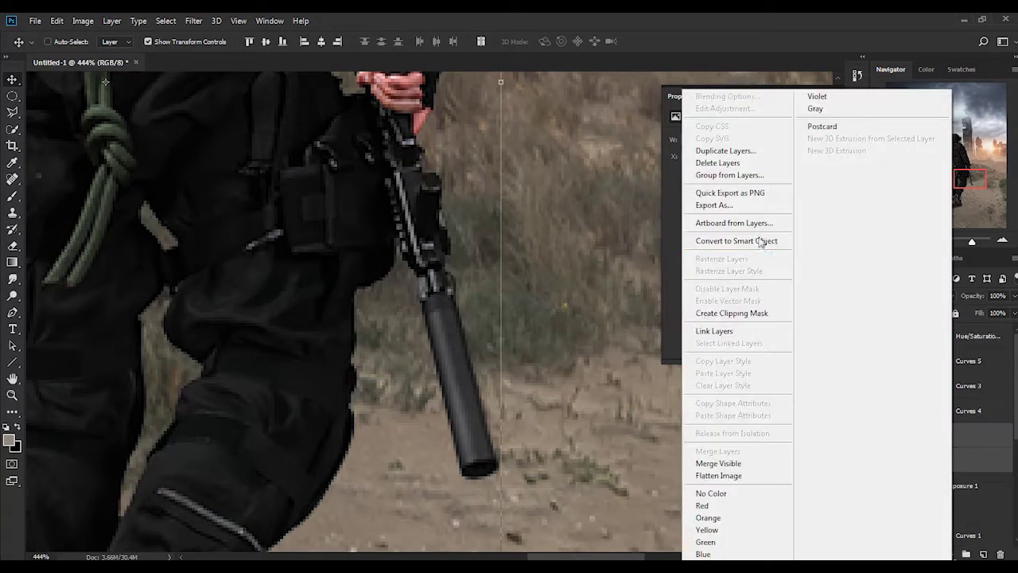
{"action": "left_click", "coordinate": [739, 239]}
{"action": "left_click_drag", "start_coordinate": [879, 385], "coordinate": [880, 335]}
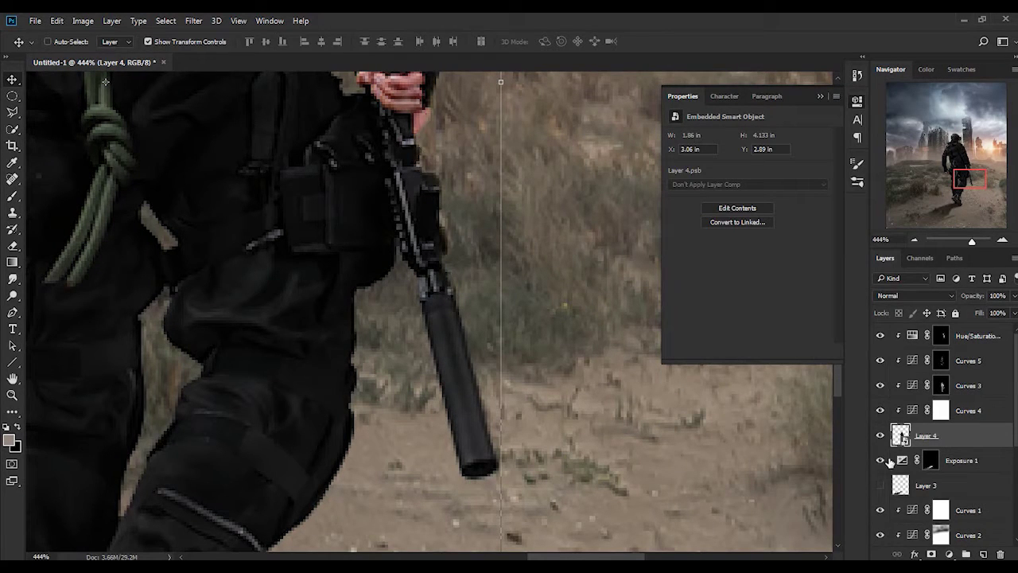
{"action": "left_click", "coordinate": [941, 335]}
Paint a golden glow along the suppressor's right edge on the Hue/Saturation 2 mask
{"action": "key", "text": "b"}
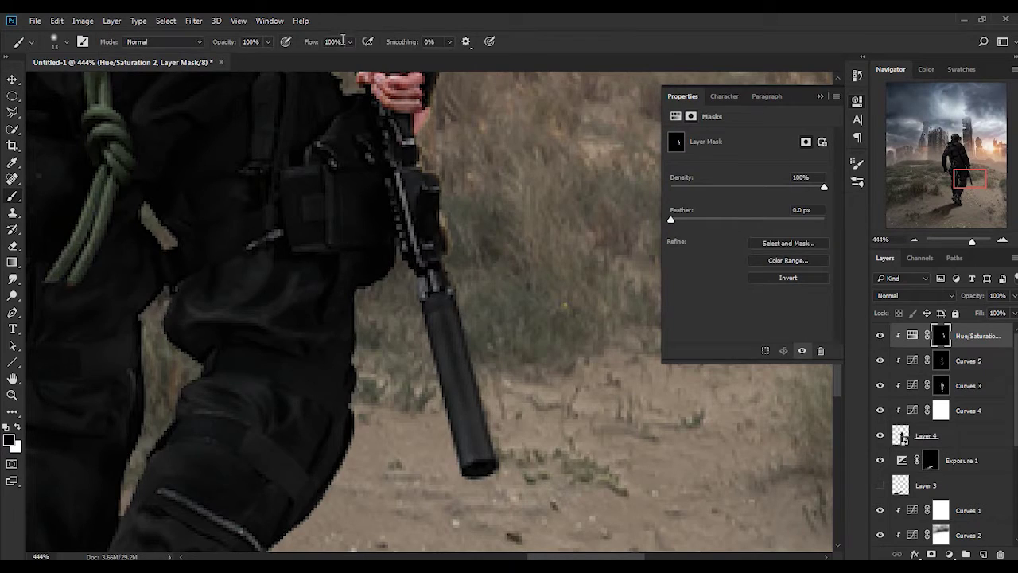
{"action": "key", "text": "x"}
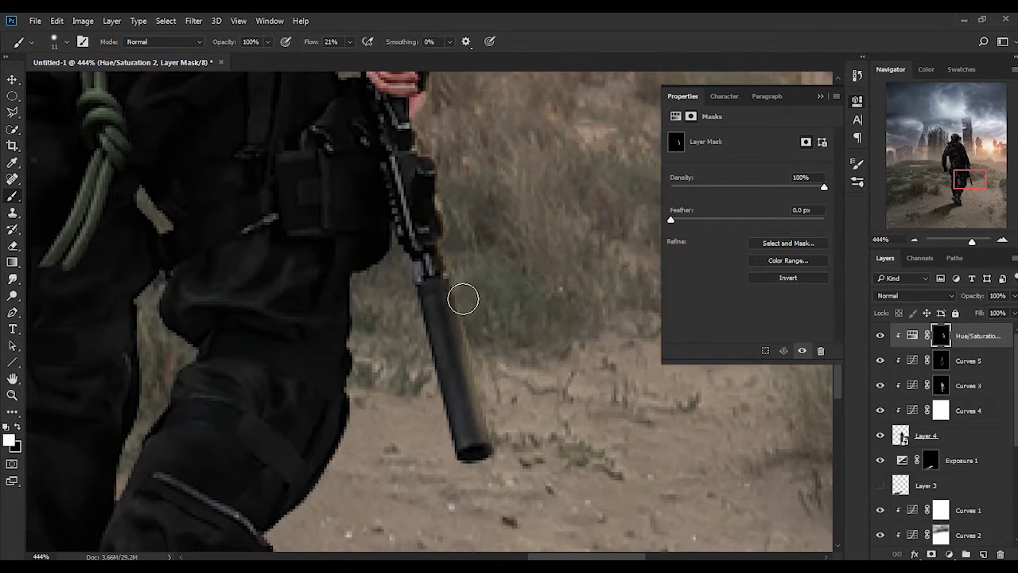
{"action": "left_click_drag", "start_coordinate": [457, 263], "coordinate": [485, 370]}
{"action": "scroll", "coordinate": [467, 432], "scroll_direction": "up", "scroll_amount": 5}
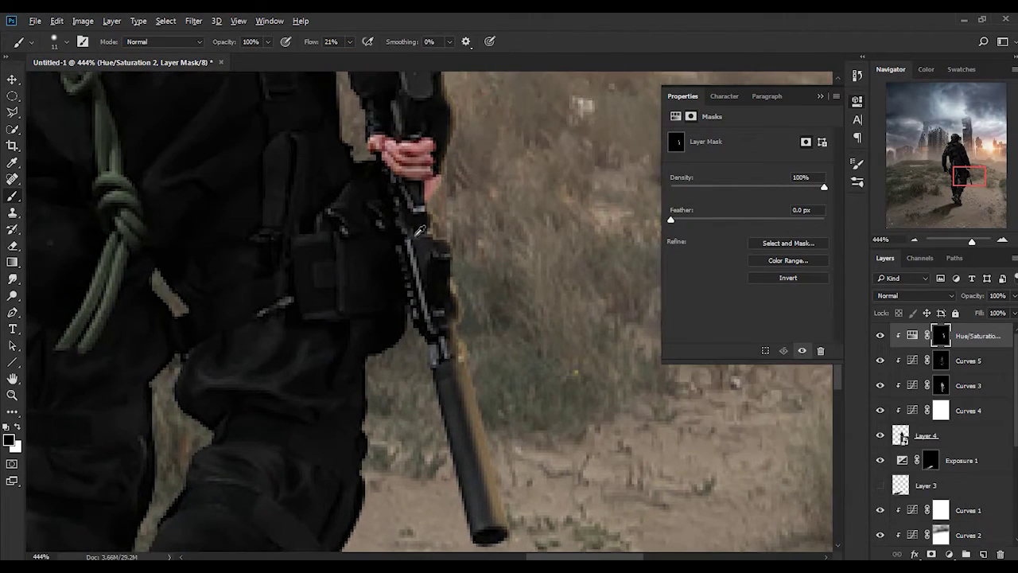
{"action": "key", "text": "x"}
{"action": "scroll", "coordinate": [452, 396], "scroll_direction": "up", "scroll_amount": 3}
{"action": "scroll", "coordinate": [452, 395], "scroll_direction": "up", "scroll_amount": 1}
{"action": "key", "text": "x"}
{"action": "key", "text": "bracketleft"}
{"action": "key", "text": "bracketleft"}
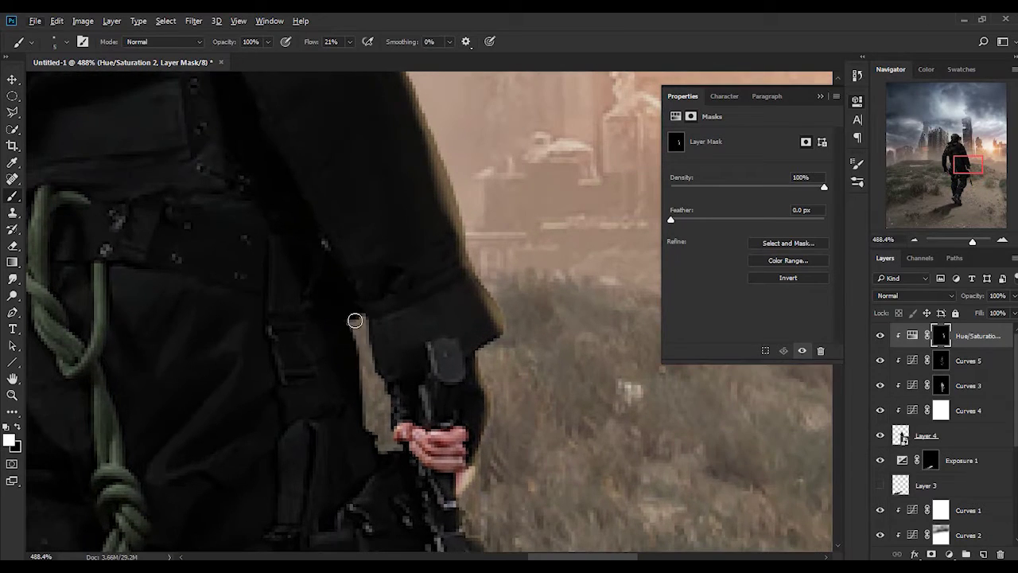
Paint the glow along the coat edge, then darken the excess with black
{"action": "left_click_drag", "start_coordinate": [389, 453], "coordinate": [335, 322]}
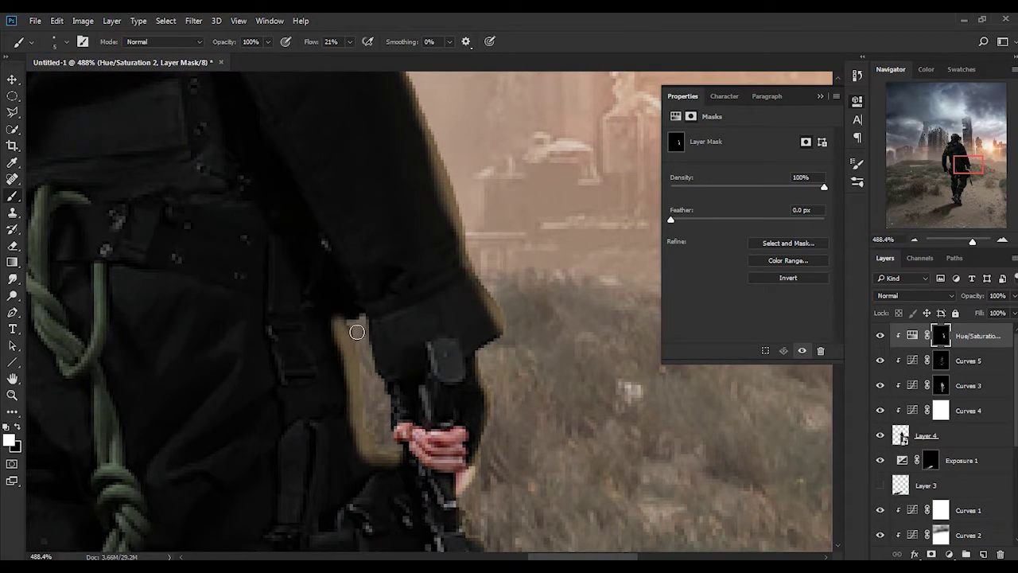
{"action": "key", "text": "bracketright"}
{"action": "key", "text": "bracketright"}
{"action": "key", "text": "bracketright"}
{"action": "key", "text": "x"}
{"action": "mouse_move", "coordinate": [359, 422]}
{"action": "left_mouse_down"}
{"action": "mouse_move", "coordinate": [332, 363]}
{"action": "mouse_move", "coordinate": [343, 369]}
{"action": "left_mouse_up"}
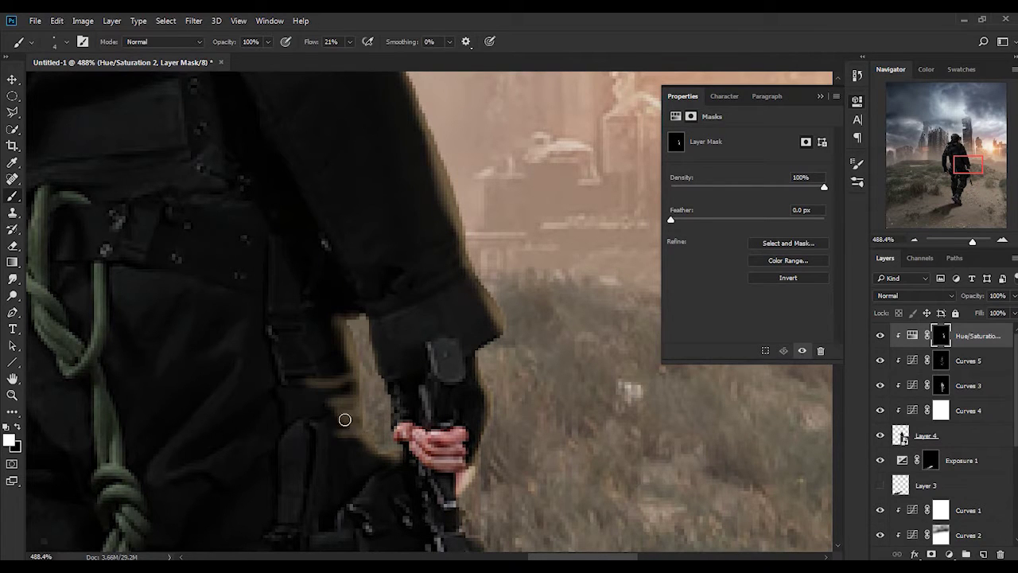
{"action": "left_click_drag", "start_coordinate": [334, 410], "coordinate": [340, 420]}
{"action": "scroll", "coordinate": [340, 420], "scroll_direction": "down", "scroll_amount": 2}
{"action": "key", "text": "x"}
{"action": "key", "text": "bracketleft"}
{"action": "key", "text": "bracketleft"}
{"action": "key", "text": "bracketleft"}
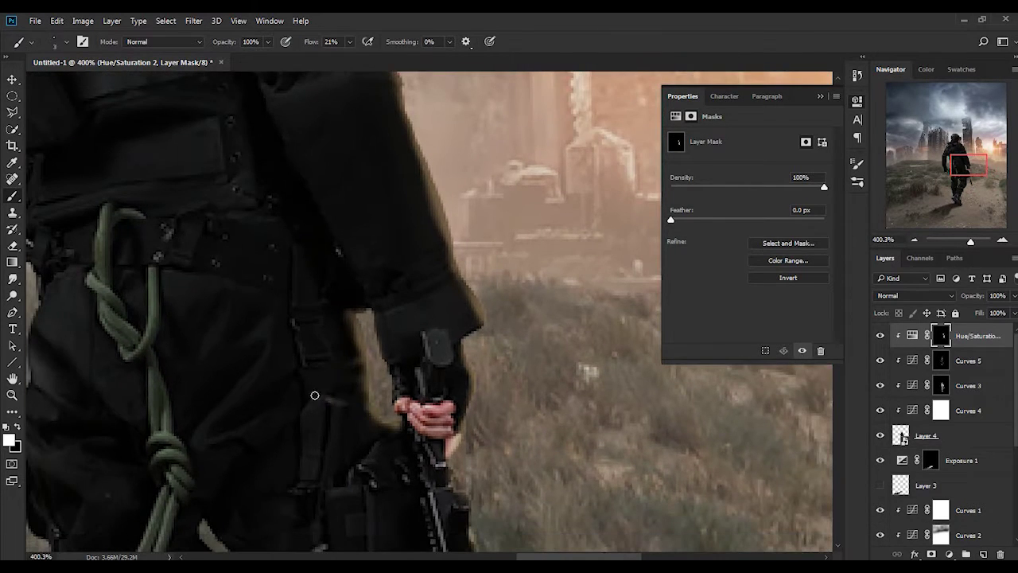
{"action": "scroll", "coordinate": [348, 404], "scroll_direction": "down", "scroll_amount": 2}
{"action": "key", "text": "x"}
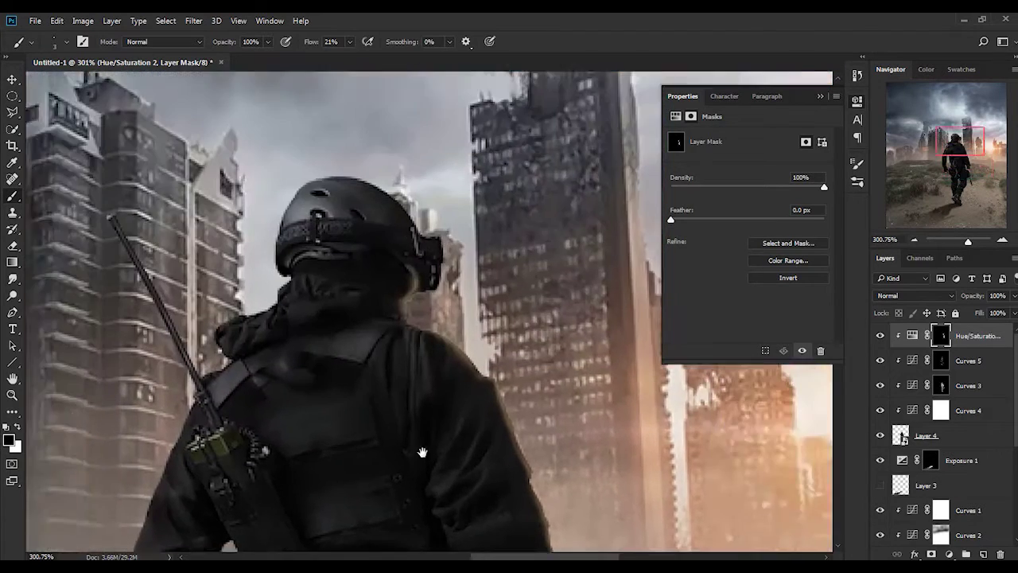
Extend the warm rim glow along the sleeve edge and onto the sleeve cuff
{"action": "left_click_drag", "start_coordinate": [382, 450], "coordinate": [355, 329]}
{"action": "scroll", "coordinate": [364, 321], "scroll_direction": "up", "scroll_amount": 2}
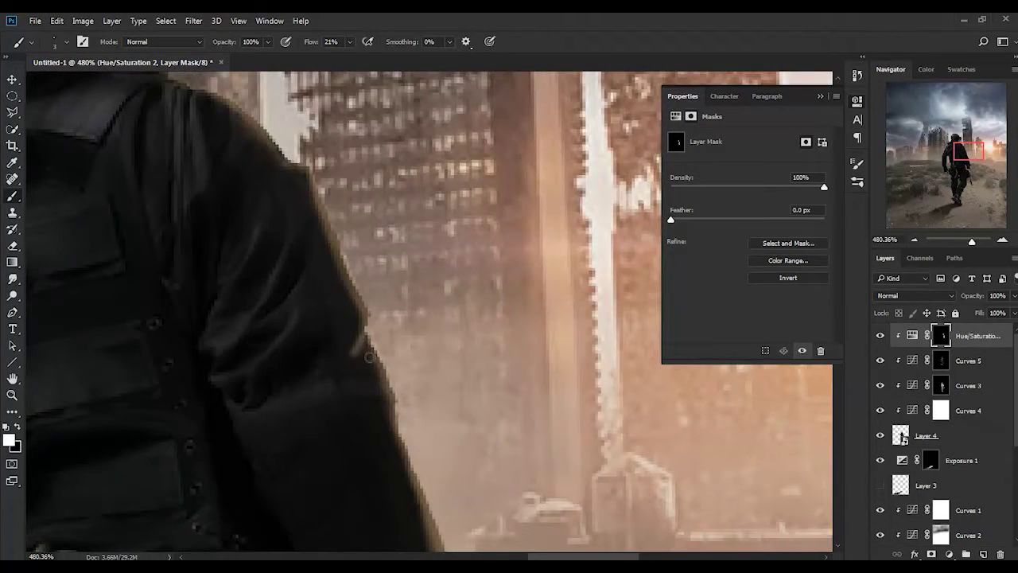
{"action": "left_click_drag", "start_coordinate": [392, 409], "coordinate": [349, 361]}
{"action": "left_click_drag", "start_coordinate": [282, 371], "coordinate": [268, 213]}
{"action": "key", "text": "x"}
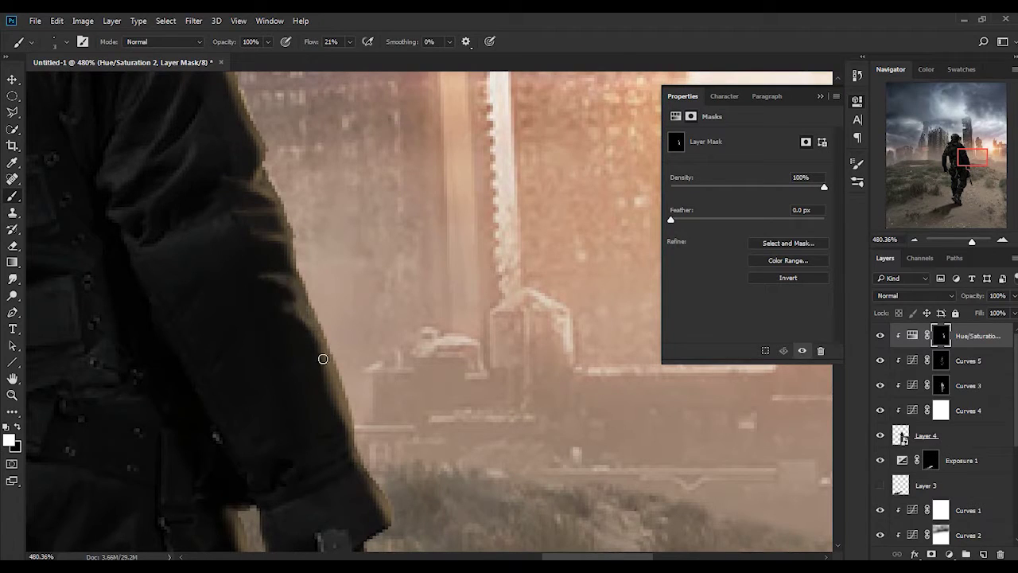
{"action": "scroll", "coordinate": [301, 336], "scroll_direction": "down", "scroll_amount": 2}
{"action": "scroll", "coordinate": [335, 392], "scroll_direction": "down", "scroll_amount": 3}
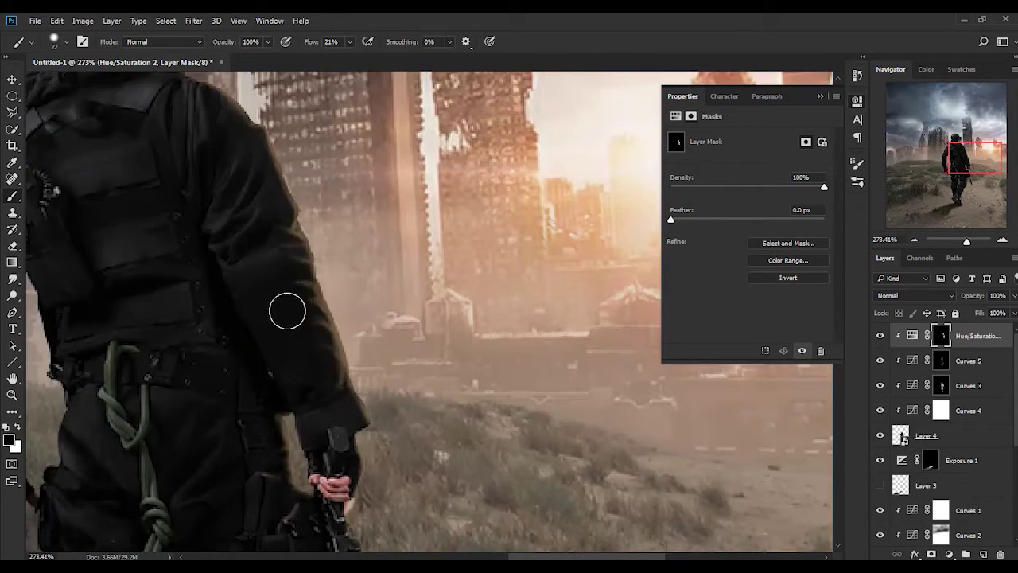
{"action": "scroll", "coordinate": [284, 308], "scroll_direction": "up", "scroll_amount": 4}
{"action": "scroll", "coordinate": [318, 358], "scroll_direction": "down", "scroll_amount": 4}
{"action": "left_click_drag", "start_coordinate": [451, 450], "coordinate": [397, 448]}
Paint warm glow along the soldier's neck edge on the Hue/Saturation 2 mask, masking overspill on the hair
{"action": "key", "text": "x"}
{"action": "key", "text": "x"}
{"action": "scroll", "coordinate": [448, 417], "scroll_direction": "up", "scroll_amount": 5}
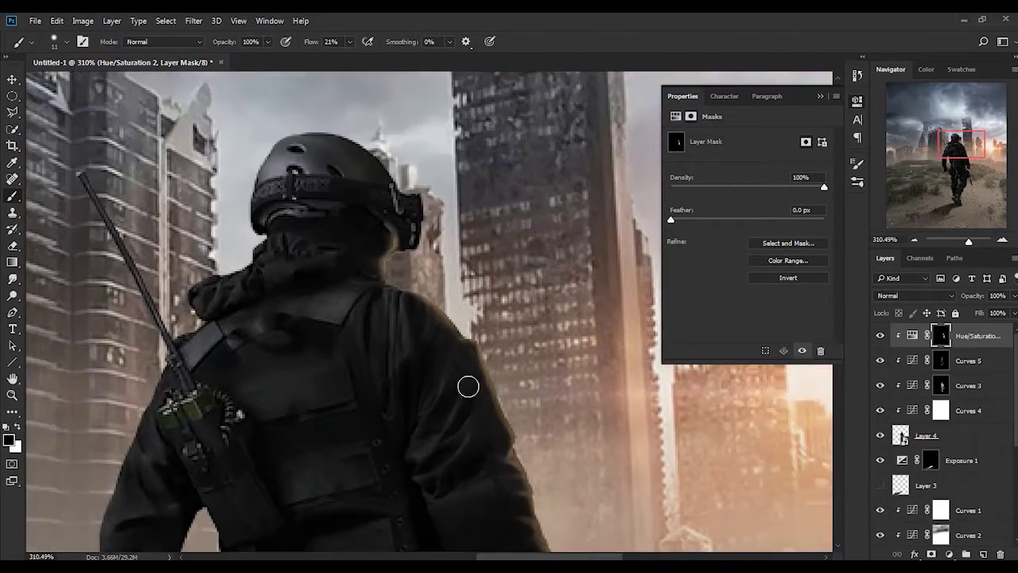
{"action": "scroll", "coordinate": [466, 387], "scroll_direction": "up", "scroll_amount": 1}
{"action": "scroll", "coordinate": [431, 370], "scroll_direction": "down", "scroll_amount": 3}
{"action": "scroll", "coordinate": [355, 386], "scroll_direction": "up", "scroll_amount": 4}
{"action": "key", "text": "x"}
{"action": "key", "text": "bracketleft"}
{"action": "mouse_move", "coordinate": [358, 387]}
{"action": "left_mouse_down"}
{"action": "mouse_move", "coordinate": [379, 340]}
{"action": "mouse_move", "coordinate": [375, 416]}
{"action": "mouse_move", "coordinate": [341, 341]}
{"action": "mouse_move", "coordinate": [337, 409]}
{"action": "left_mouse_up"}
{"action": "key", "text": "x"}
{"action": "key", "text": "x"}
{"action": "scroll", "coordinate": [384, 384], "scroll_direction": "down", "scroll_amount": 1}
{"action": "key", "text": "bracketleft"}
{"action": "key", "text": "bracketleft"}
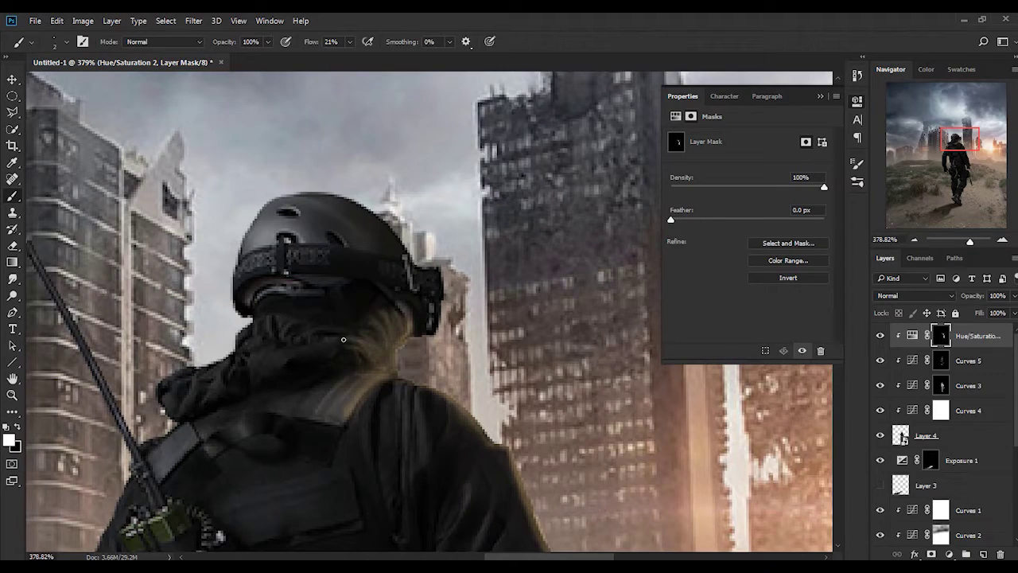
{"action": "key", "text": "bracketright"}
{"action": "key", "text": "bracketright"}
{"action": "key", "text": "bracketright"}
{"action": "key", "text": "x"}
{"action": "left_click_drag", "start_coordinate": [347, 345], "coordinate": [396, 368]}
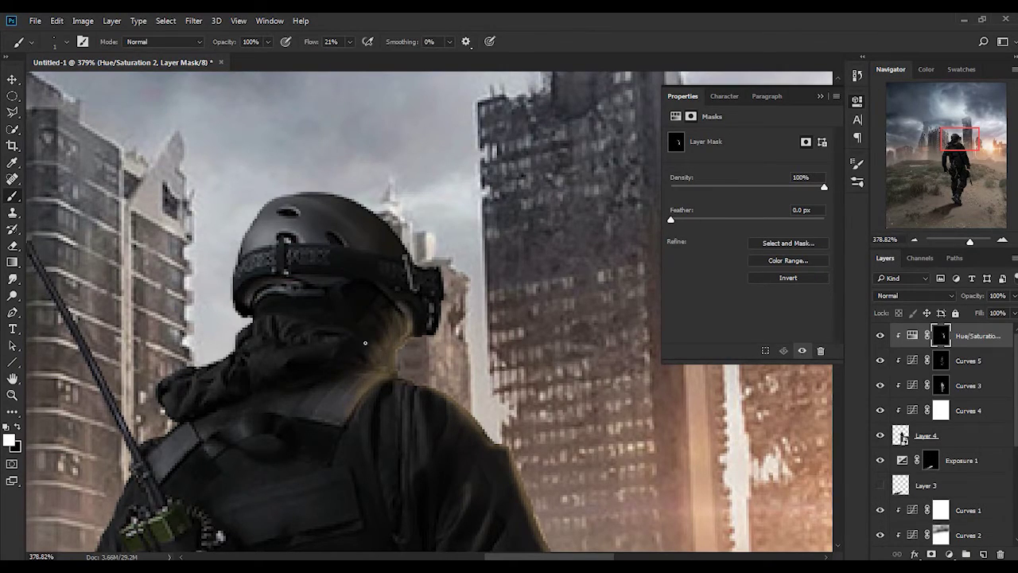
Refine the warm glow around the soldier's hood and helmet edge, alternating white and black
{"action": "scroll", "coordinate": [375, 346], "scroll_direction": "down", "scroll_amount": 10}
{"action": "scroll", "coordinate": [375, 345], "scroll_direction": "up", "scroll_amount": 10}
{"action": "key", "text": "bracketright"}
{"action": "key", "text": "bracketright"}
{"action": "key", "text": "x"}
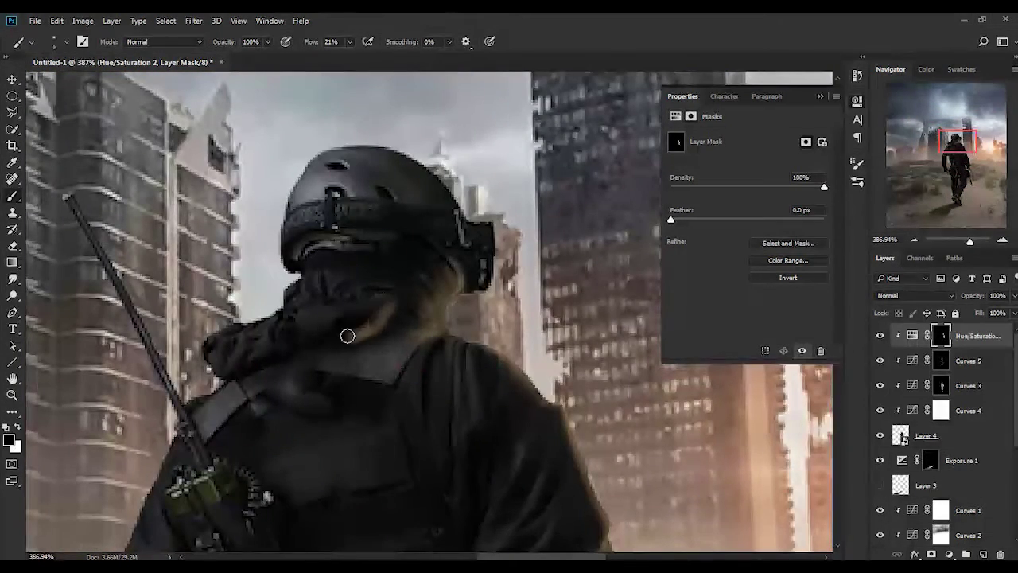
{"action": "key", "text": "x"}
{"action": "scroll", "coordinate": [402, 318], "scroll_direction": "down", "scroll_amount": 4}
{"action": "scroll", "coordinate": [396, 319], "scroll_direction": "up", "scroll_amount": 3}
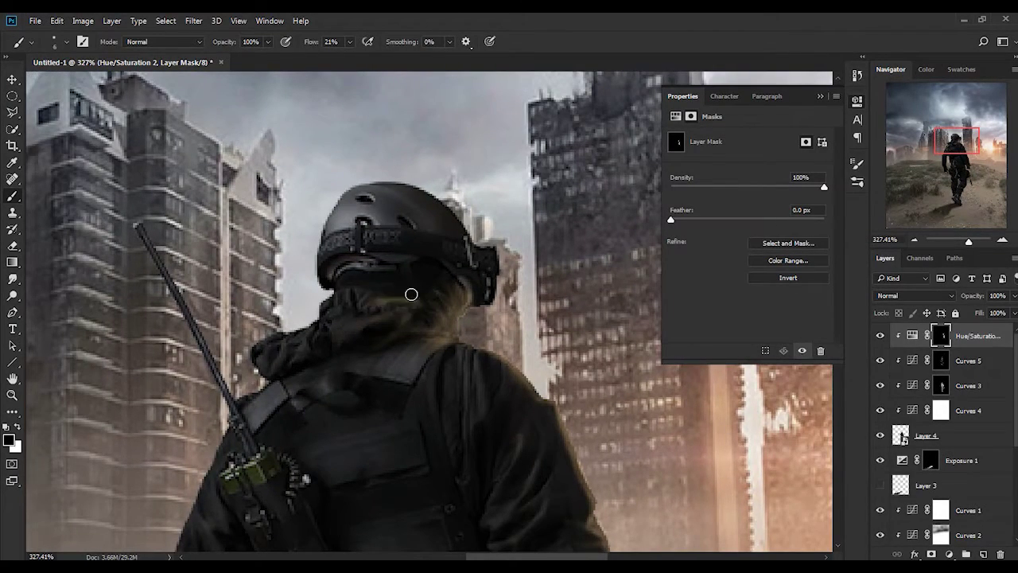
{"action": "scroll", "coordinate": [412, 295], "scroll_direction": "down", "scroll_amount": 5}
{"action": "scroll", "coordinate": [370, 279], "scroll_direction": "up", "scroll_amount": 5}
{"action": "scroll", "coordinate": [381, 303], "scroll_direction": "up", "scroll_amount": 2}
{"action": "key", "text": "x"}
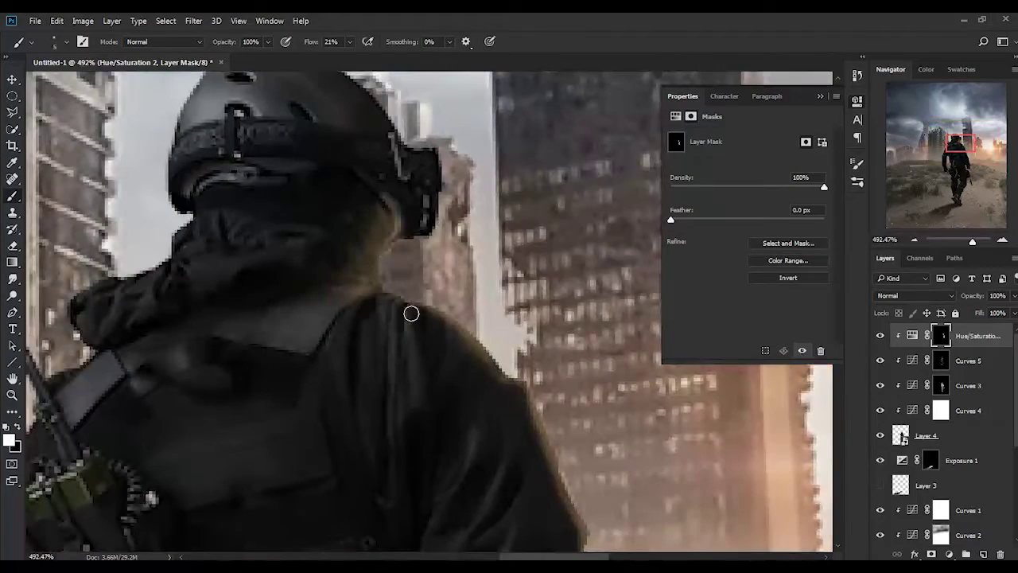
{"action": "scroll", "coordinate": [408, 364], "scroll_direction": "down", "scroll_amount": 2}
{"action": "key", "text": "x"}
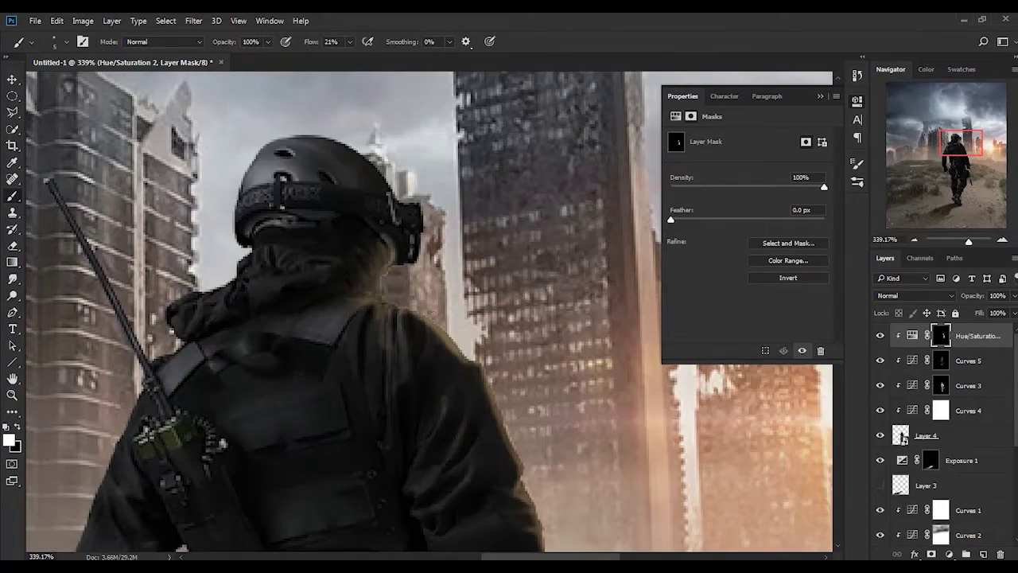
{"action": "scroll", "coordinate": [365, 365], "scroll_direction": "up", "scroll_amount": 2}
{"action": "scroll", "coordinate": [430, 364], "scroll_direction": "up", "scroll_amount": 3}
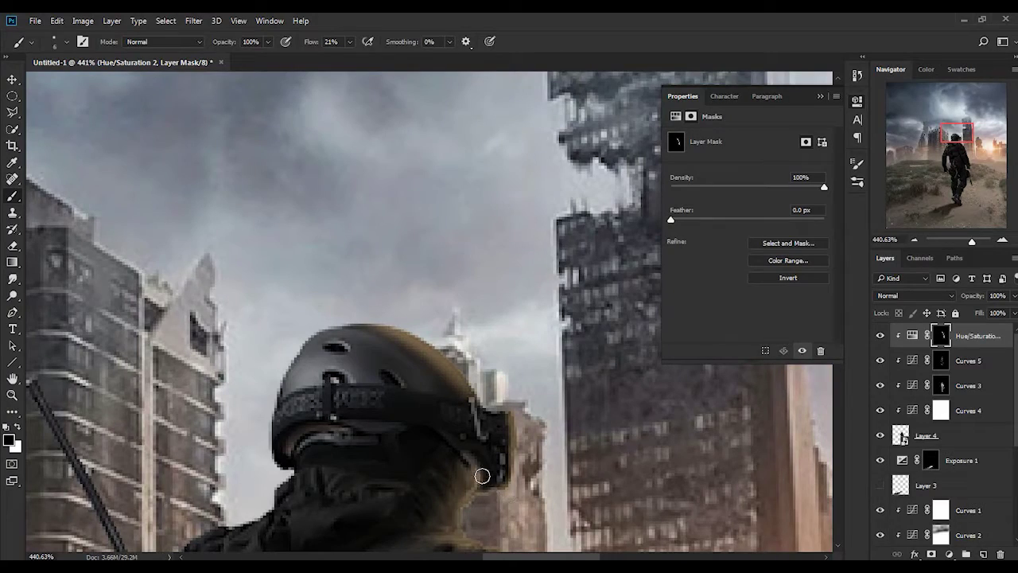
{"action": "scroll", "coordinate": [467, 458], "scroll_direction": "up", "scroll_amount": 1}
Reveal warm glow along the shoulder beside the radio, adjusting the brush size
{"action": "key", "text": "x"}
{"action": "key", "text": "x"}
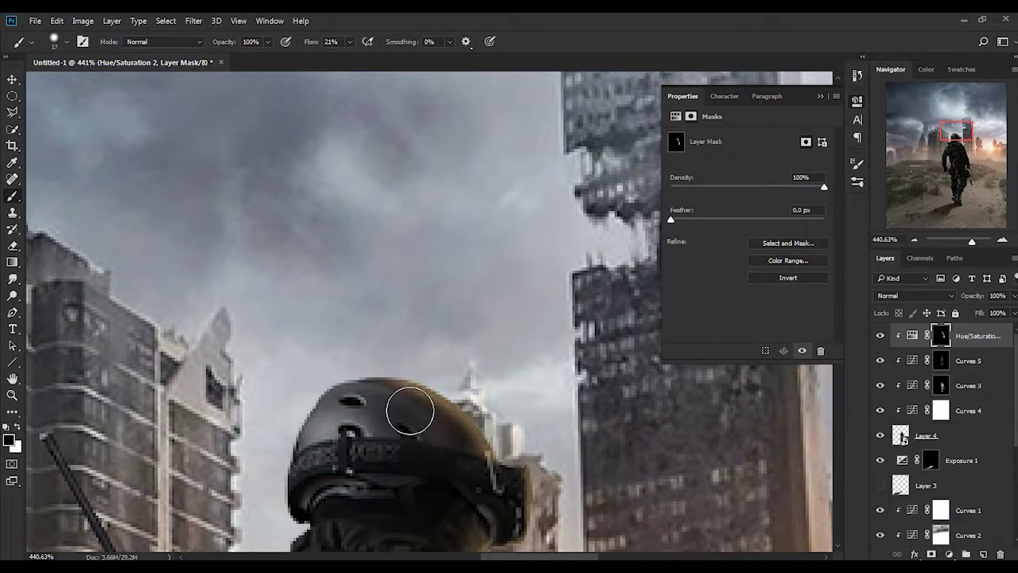
{"action": "scroll", "coordinate": [409, 409], "scroll_direction": "down", "scroll_amount": 5}
{"action": "scroll", "coordinate": [377, 310], "scroll_direction": "up", "scroll_amount": 3}
{"action": "scroll", "coordinate": [377, 309], "scroll_direction": "up", "scroll_amount": 2}
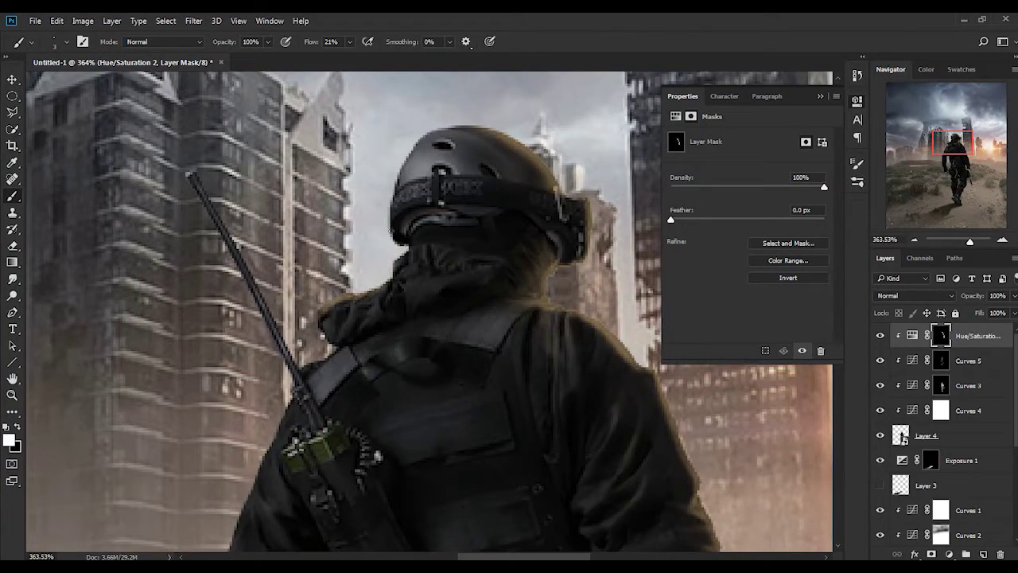
{"action": "scroll", "coordinate": [399, 251], "scroll_direction": "down", "scroll_amount": 2}
{"action": "scroll", "coordinate": [382, 239], "scroll_direction": "up", "scroll_amount": 2}
{"action": "key", "text": "x"}
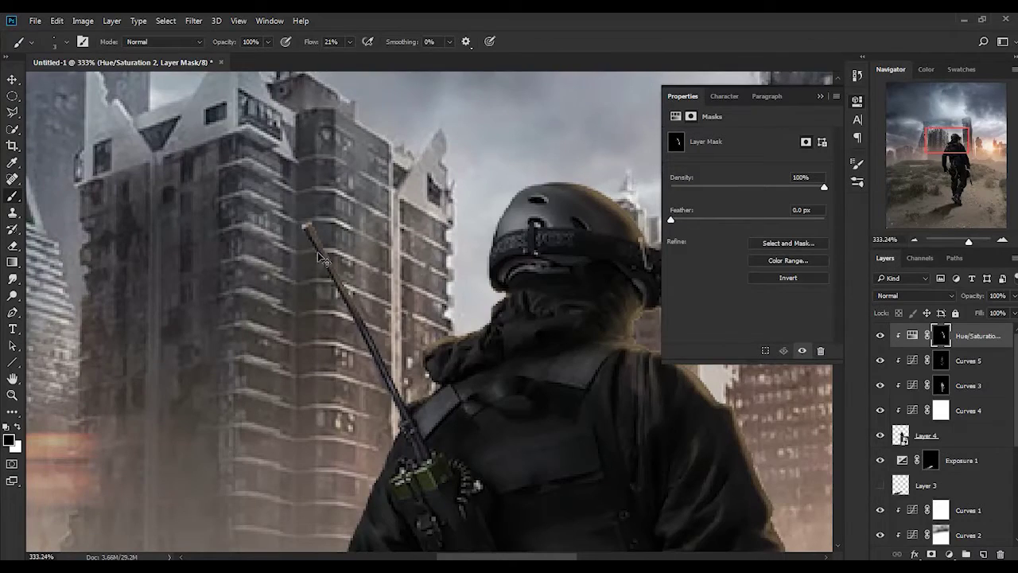
{"action": "scroll", "coordinate": [372, 316], "scroll_direction": "up", "scroll_amount": 1}
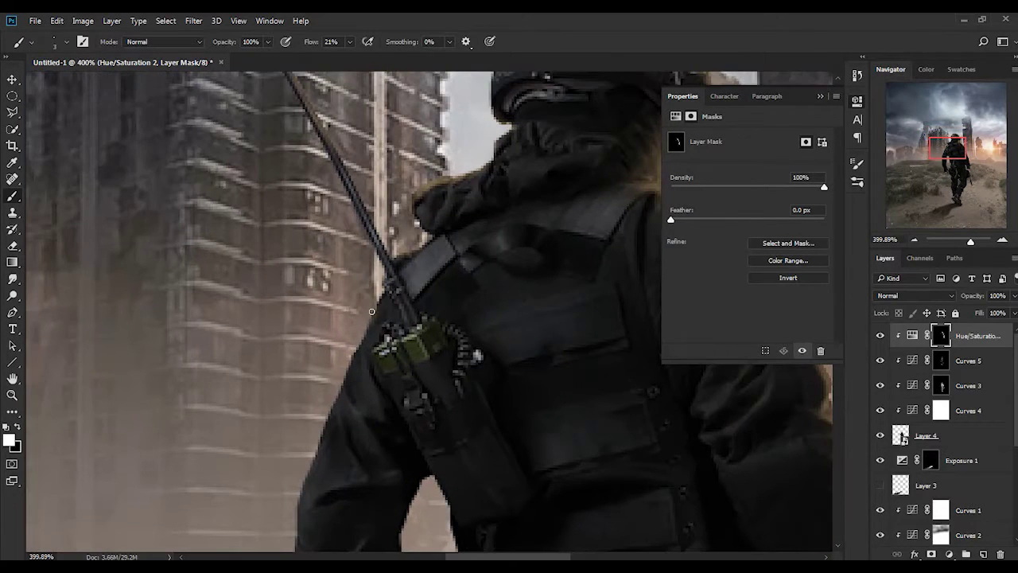
{"action": "scroll", "coordinate": [334, 418], "scroll_direction": "down", "scroll_amount": 1}
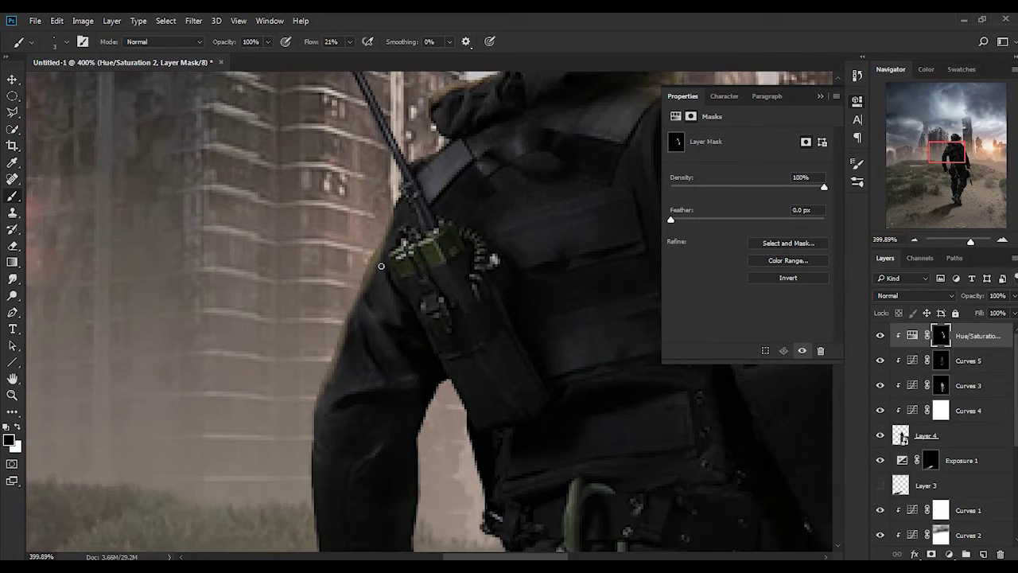
{"action": "key", "text": "bracketright"}
{"action": "key", "text": "bracketright"}
{"action": "key", "text": "bracketright"}
{"action": "scroll", "coordinate": [340, 402], "scroll_direction": "down", "scroll_amount": 3}
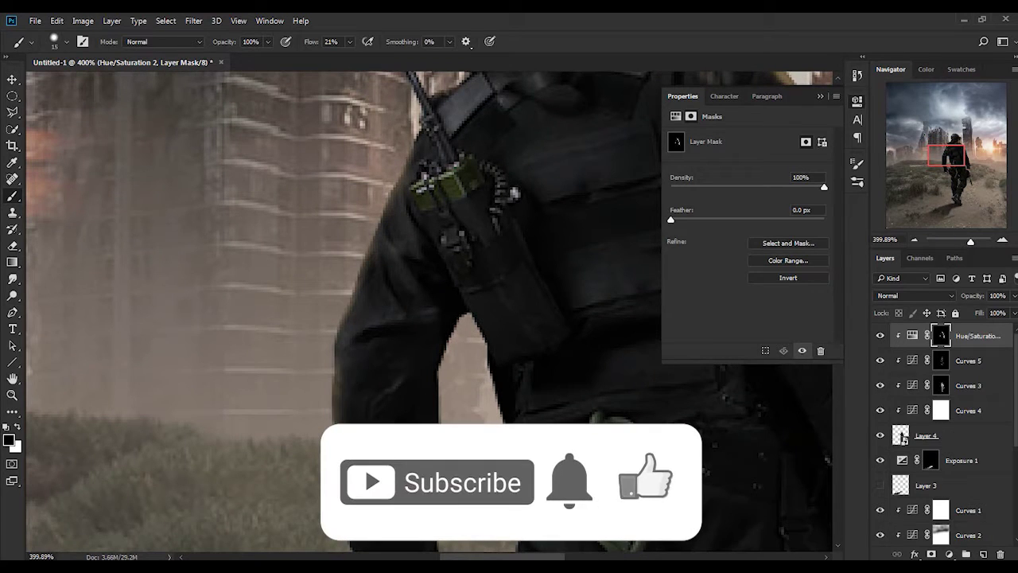
{"action": "key", "text": "bracketleft"}
{"action": "key", "text": "bracketleft"}
{"action": "scroll", "coordinate": [430, 238], "scroll_direction": "down", "scroll_amount": 2}
{"action": "scroll", "coordinate": [435, 278], "scroll_direction": "down", "scroll_amount": 3}
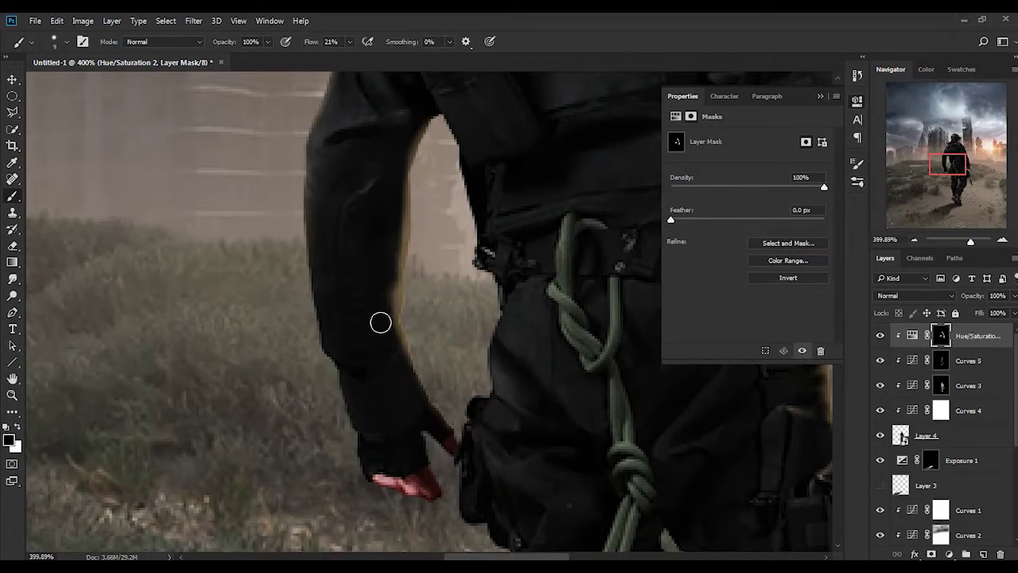
Reshape the warm glow along the arm's edge and the upper-arm fringe near the gloved hand
{"action": "key", "text": "x"}
{"action": "mouse_move", "coordinate": [380, 323]}
{"action": "left_mouse_down"}
{"action": "mouse_move", "coordinate": [391, 302]}
{"action": "mouse_move", "coordinate": [357, 249]}
{"action": "mouse_move", "coordinate": [396, 365]}
{"action": "left_mouse_up"}
{"action": "key", "text": "x"}
{"action": "key", "text": "x"}
{"action": "key", "text": "x"}
{"action": "mouse_move", "coordinate": [405, 240]}
{"action": "left_mouse_down"}
{"action": "mouse_move", "coordinate": [377, 183]}
{"action": "mouse_move", "coordinate": [402, 205]}
{"action": "mouse_move", "coordinate": [388, 205]}
{"action": "left_mouse_up"}
{"action": "key", "text": "x"}
{"action": "scroll", "coordinate": [369, 161], "scroll_direction": "down", "scroll_amount": 3}
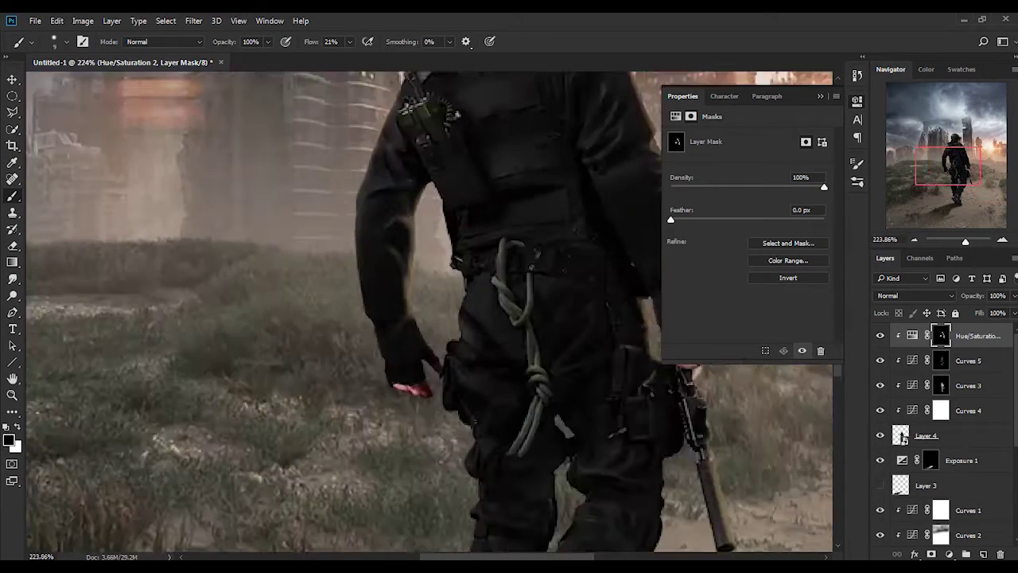
{"action": "scroll", "coordinate": [400, 321], "scroll_direction": "up", "scroll_amount": 3}
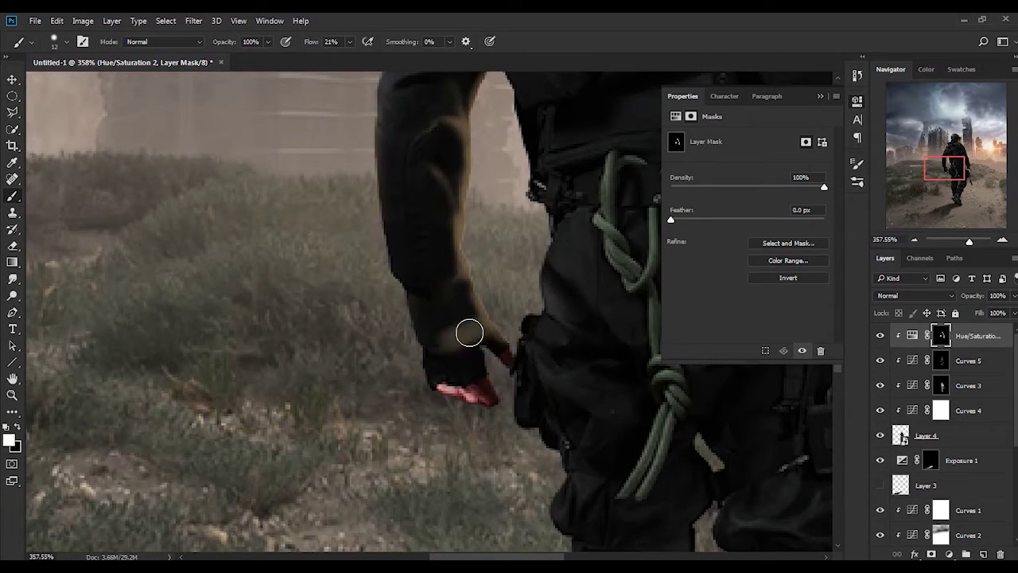
{"action": "key", "text": "x"}
{"action": "key", "text": "x"}
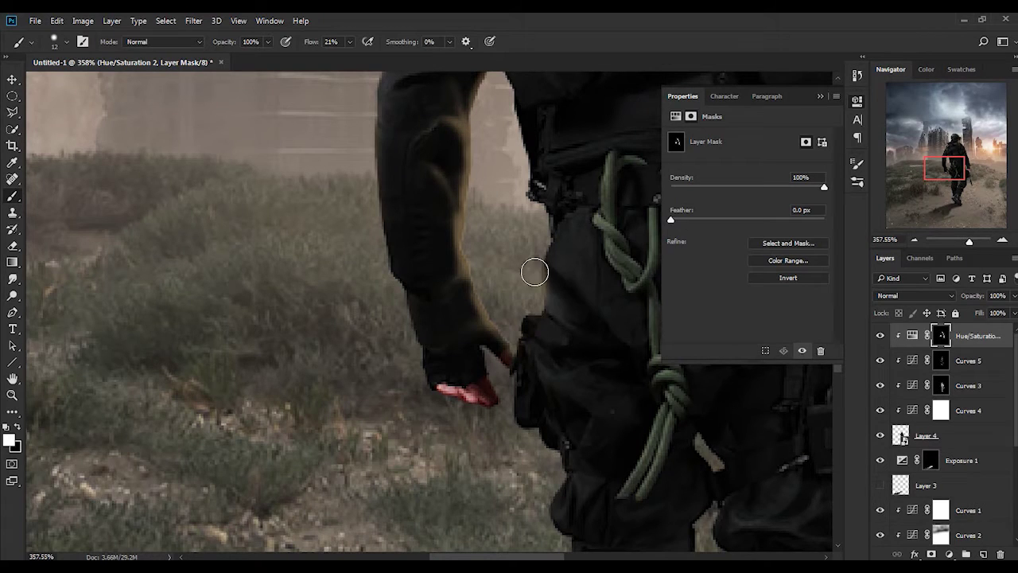
{"action": "scroll", "coordinate": [525, 208], "scroll_direction": "up", "scroll_amount": 3}
{"action": "key", "text": "x"}
{"action": "key", "text": "x"}
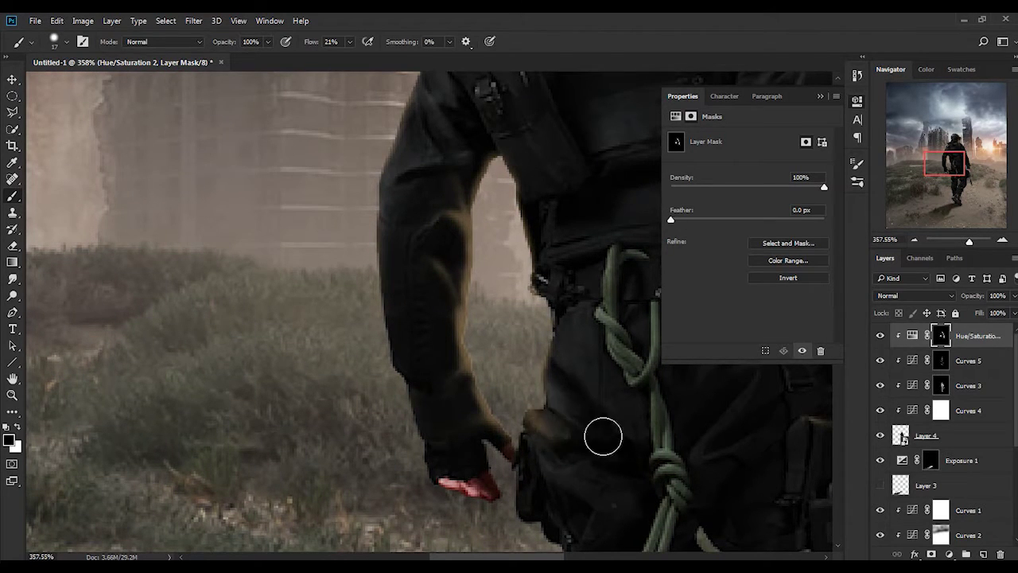
{"action": "scroll", "coordinate": [602, 435], "scroll_direction": "down", "scroll_amount": 2}
{"action": "scroll", "coordinate": [578, 405], "scroll_direction": "up", "scroll_amount": 2}
{"action": "scroll", "coordinate": [575, 413], "scroll_direction": "down", "scroll_amount": 2}
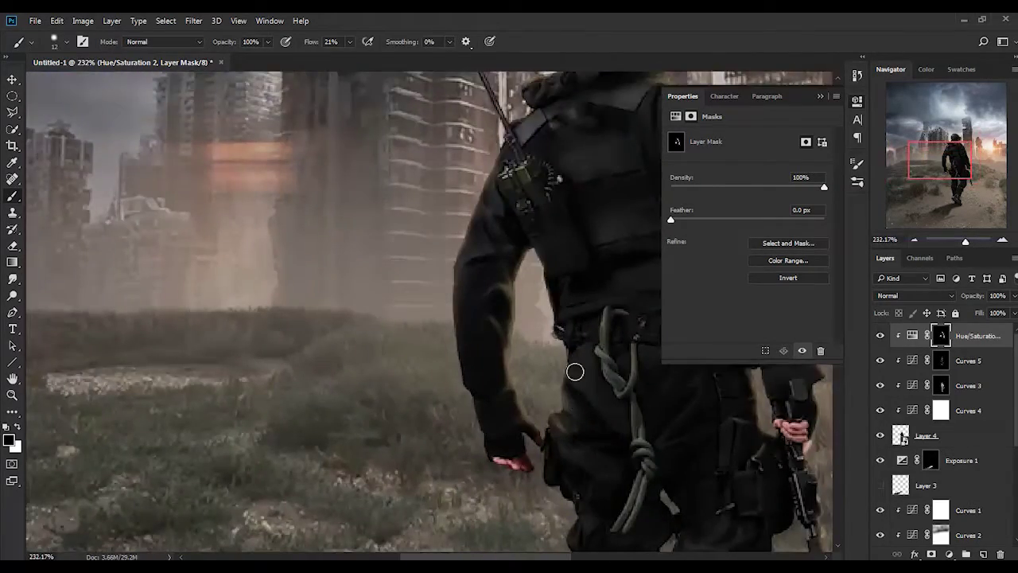
{"action": "scroll", "coordinate": [575, 368], "scroll_direction": "up", "scroll_amount": 2}
Paint light mask strokes with a small brush around the hip pouch
{"action": "key", "text": "bracketleft"}
{"action": "key", "text": "bracketleft"}
{"action": "key", "text": "bracketleft"}
{"action": "left_click_drag", "start_coordinate": [564, 448], "coordinate": [617, 487]}
{"action": "key", "text": "bracketright"}
{"action": "key", "text": "bracketright"}
{"action": "key", "text": "bracketright"}
{"action": "scroll", "coordinate": [617, 487], "scroll_direction": "down", "scroll_amount": 1}
{"action": "scroll", "coordinate": [580, 432], "scroll_direction": "down", "scroll_amount": 2}
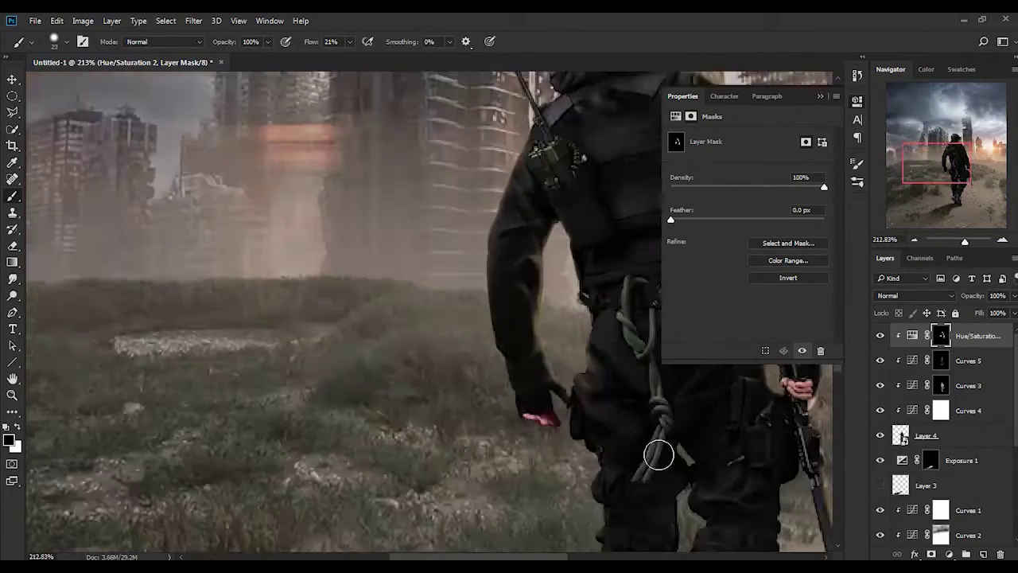
{"action": "scroll", "coordinate": [659, 454], "scroll_direction": "down", "scroll_amount": 2}
{"action": "scroll", "coordinate": [609, 359], "scroll_direction": "down", "scroll_amount": 2}
{"action": "scroll", "coordinate": [500, 347], "scroll_direction": "up", "scroll_amount": 5}
Paint white strokes on the hip mask and hide the tan glow over the strap area
{"action": "scroll", "coordinate": [464, 284], "scroll_direction": "up", "scroll_amount": 4}
{"action": "key", "text": "x"}
{"action": "left_click_drag", "start_coordinate": [469, 282], "coordinate": [366, 330]}
{"action": "mouse_move", "coordinate": [449, 310]}
{"action": "left_mouse_down"}
{"action": "mouse_move", "coordinate": [430, 493]}
{"action": "mouse_move", "coordinate": [486, 374]}
{"action": "mouse_move", "coordinate": [477, 314]}
{"action": "left_mouse_up"}
{"action": "key", "text": "x"}
{"action": "left_click_drag", "start_coordinate": [374, 328], "coordinate": [430, 307]}
{"action": "left_click_drag", "start_coordinate": [394, 360], "coordinate": [422, 345]}
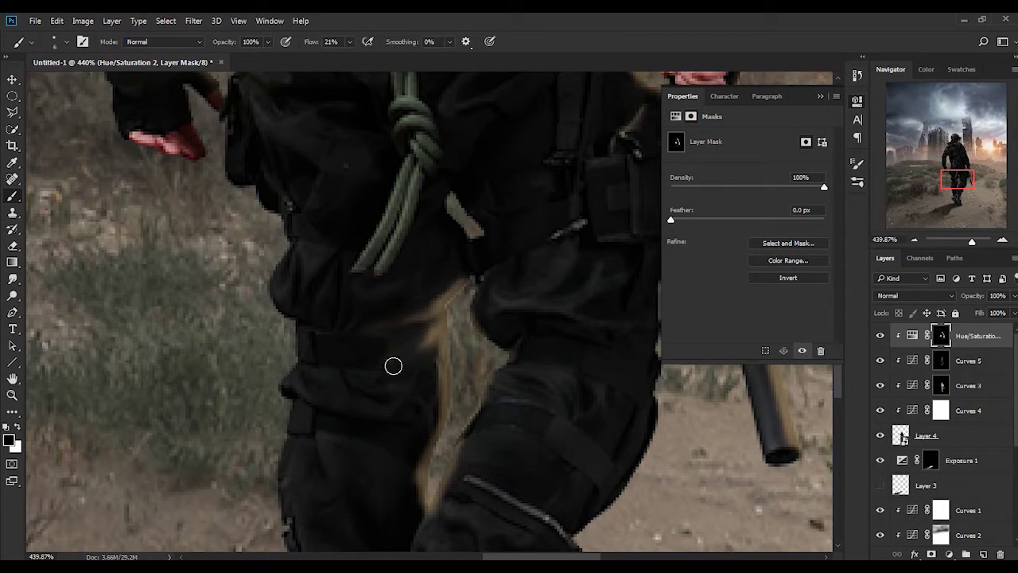
{"action": "scroll", "coordinate": [412, 385], "scroll_direction": "down", "scroll_amount": 2}
Paint a tan rim-light strand down the leg and another across the hip
{"action": "key", "text": "x"}
{"action": "key", "text": "x"}
{"action": "mouse_move", "coordinate": [371, 470]}
{"action": "left_mouse_down"}
{"action": "mouse_move", "coordinate": [389, 431]}
{"action": "mouse_move", "coordinate": [368, 431]}
{"action": "left_mouse_up"}
{"action": "key", "text": "x"}
{"action": "scroll", "coordinate": [404, 458], "scroll_direction": "down", "scroll_amount": 2}
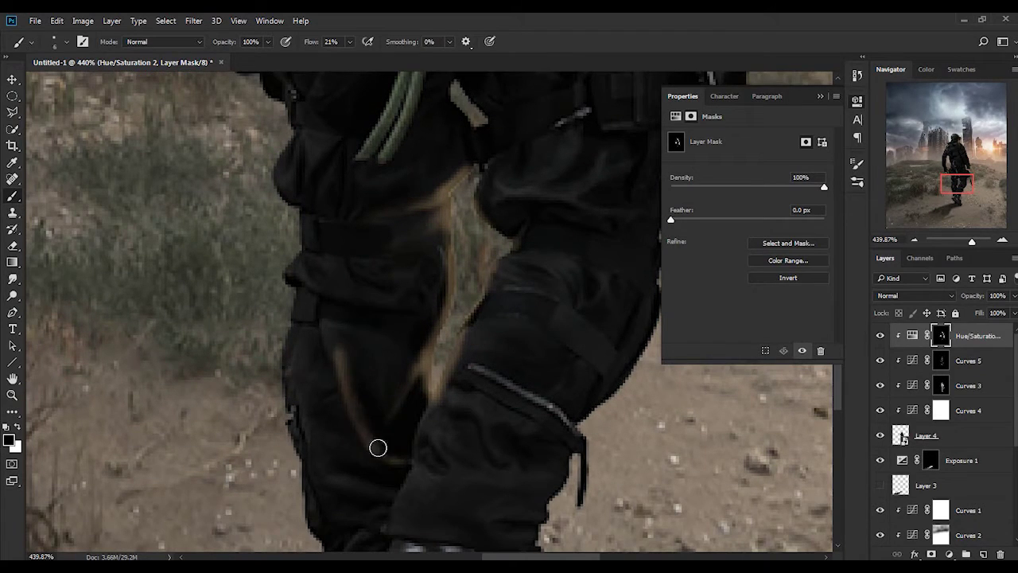
{"action": "left_click_drag", "start_coordinate": [451, 398], "coordinate": [402, 478]}
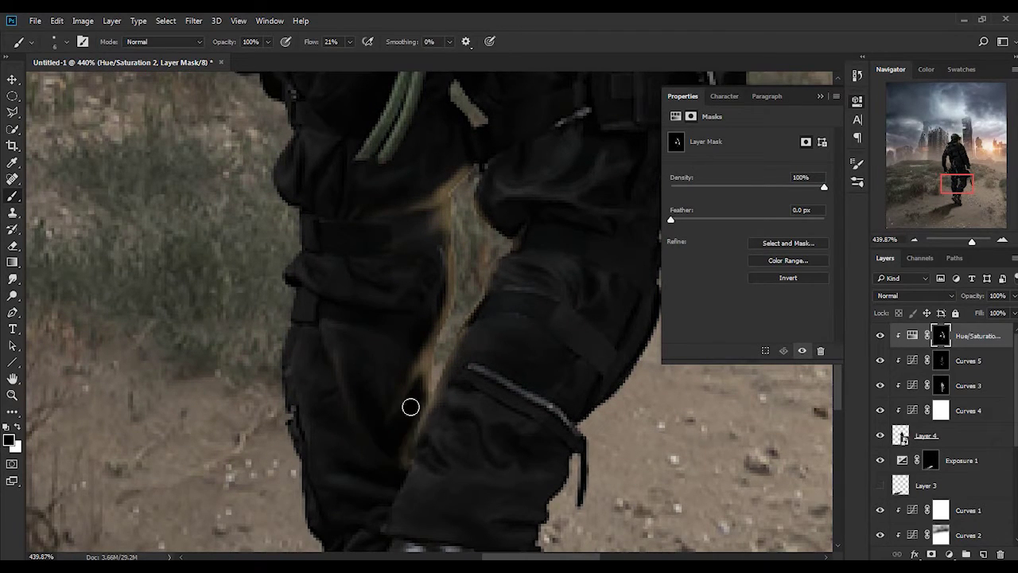
{"action": "scroll", "coordinate": [466, 310], "scroll_direction": "up", "scroll_amount": 4}
{"action": "scroll", "coordinate": [433, 307], "scroll_direction": "down", "scroll_amount": 1}
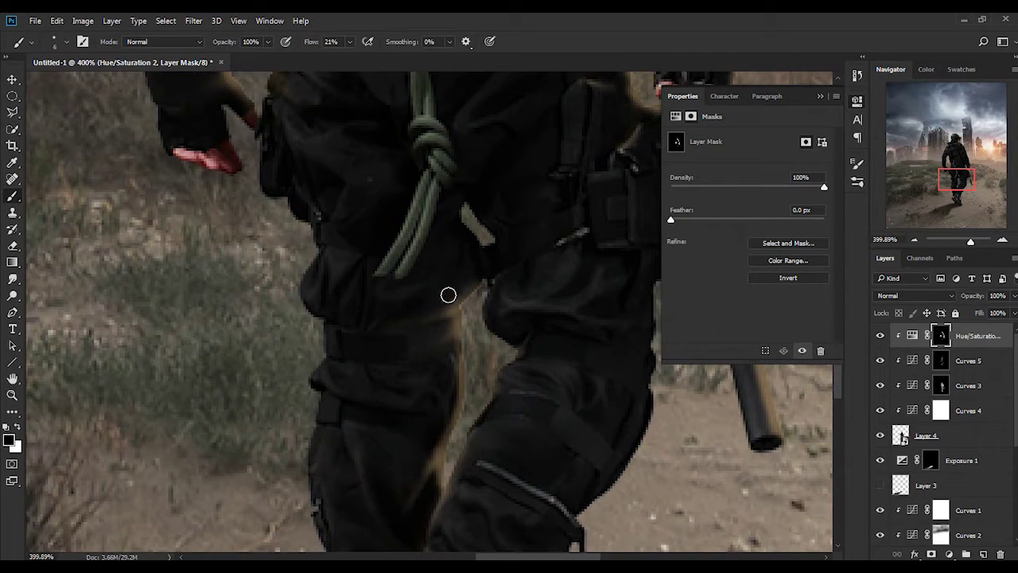
{"action": "left_click_drag", "start_coordinate": [481, 278], "coordinate": [410, 283]}
Broaden the tan streak near the hip and add a rim-light streak along the knee
{"action": "key", "text": "x"}
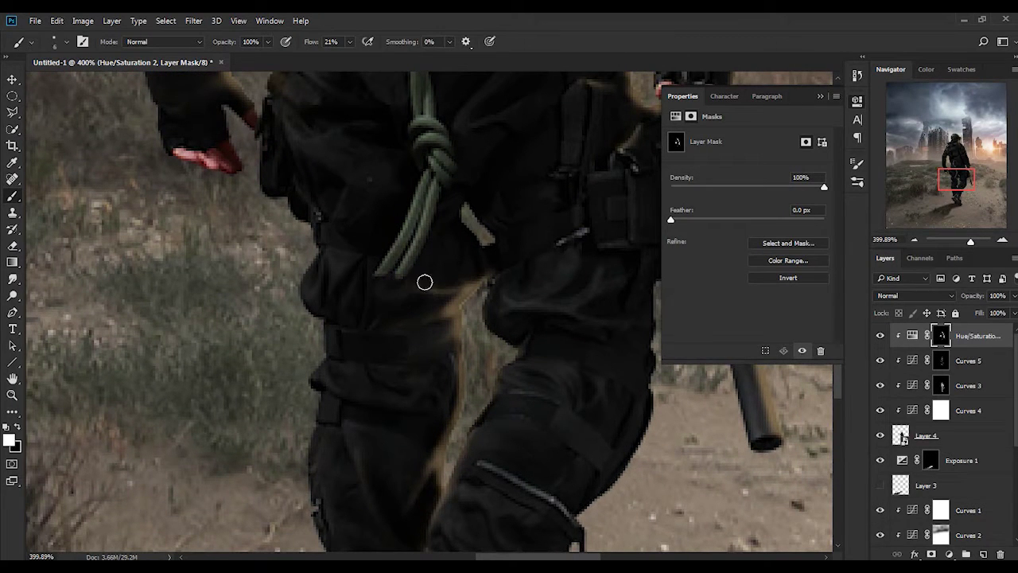
{"action": "scroll", "coordinate": [398, 291], "scroll_direction": "down", "scroll_amount": 5}
{"action": "scroll", "coordinate": [411, 325], "scroll_direction": "up", "scroll_amount": 5}
{"action": "left_click_drag", "start_coordinate": [434, 319], "coordinate": [383, 339]}
{"action": "scroll", "coordinate": [344, 345], "scroll_direction": "down", "scroll_amount": 3}
{"action": "scroll", "coordinate": [343, 346], "scroll_direction": "down", "scroll_amount": 2}
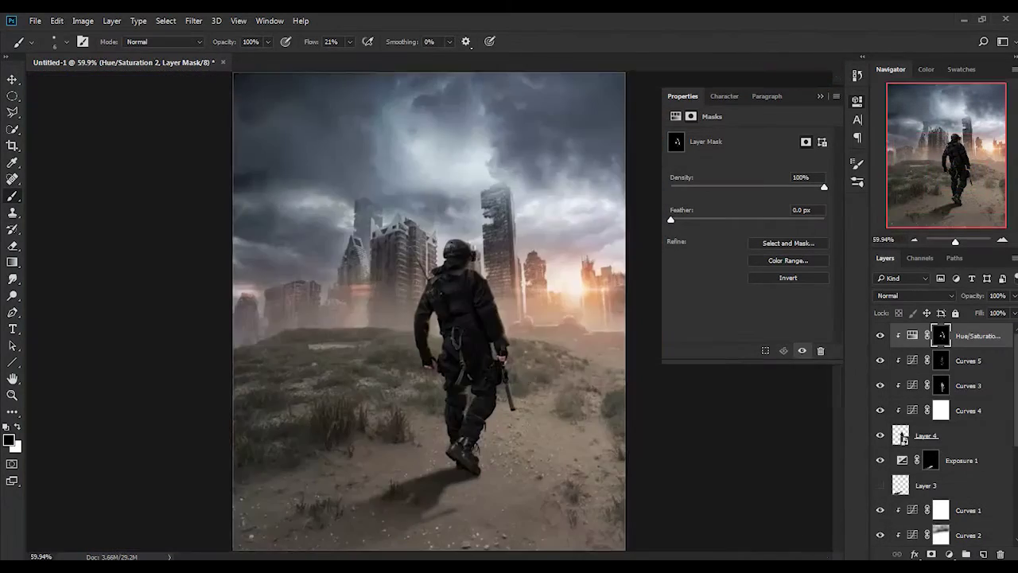
{"action": "scroll", "coordinate": [405, 400], "scroll_direction": "up", "scroll_amount": 4}
{"action": "scroll", "coordinate": [525, 312], "scroll_direction": "up", "scroll_amount": 1}
{"action": "scroll", "coordinate": [517, 257], "scroll_direction": "up", "scroll_amount": 2}
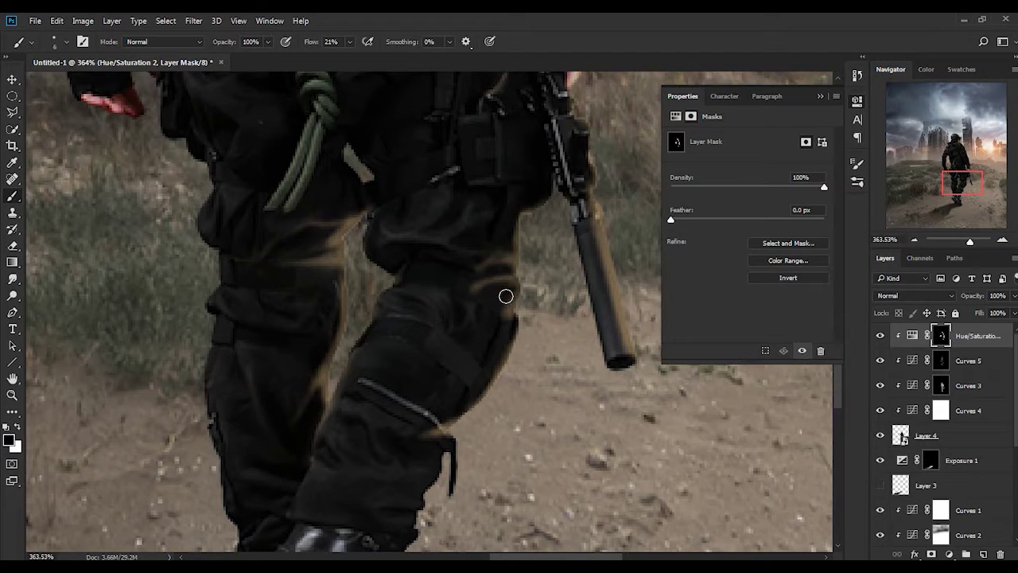
{"action": "key", "text": "x"}
{"action": "left_click_drag", "start_coordinate": [473, 377], "coordinate": [485, 379]}
Refine the rim light around the boot with a smaller brush, then fit the whole image on screen
{"action": "scroll", "coordinate": [478, 378], "scroll_direction": "down", "scroll_amount": 2}
{"action": "scroll", "coordinate": [482, 382], "scroll_direction": "up", "scroll_amount": 2}
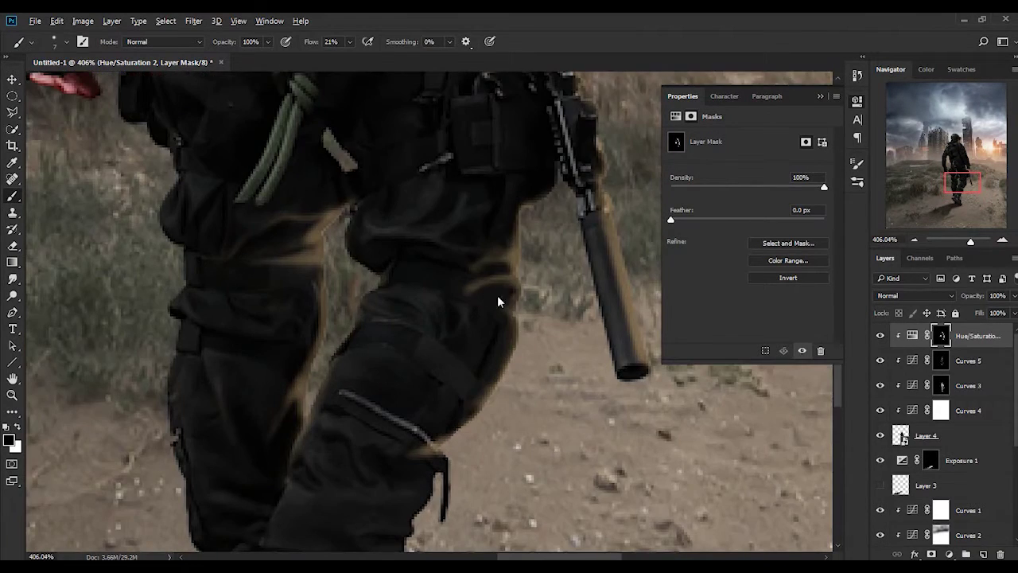
{"action": "scroll", "coordinate": [497, 298], "scroll_direction": "down", "scroll_amount": 2}
{"action": "scroll", "coordinate": [486, 420], "scroll_direction": "up", "scroll_amount": 1}
{"action": "key", "text": "x"}
{"action": "scroll", "coordinate": [478, 422], "scroll_direction": "up", "scroll_amount": 1}
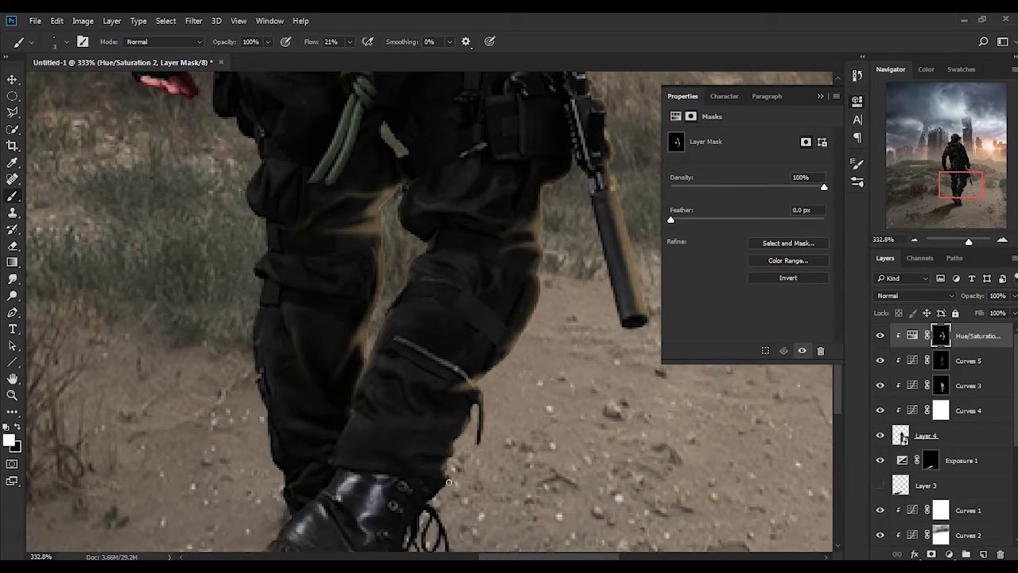
{"action": "left_click_drag", "start_coordinate": [449, 482], "coordinate": [453, 333]}
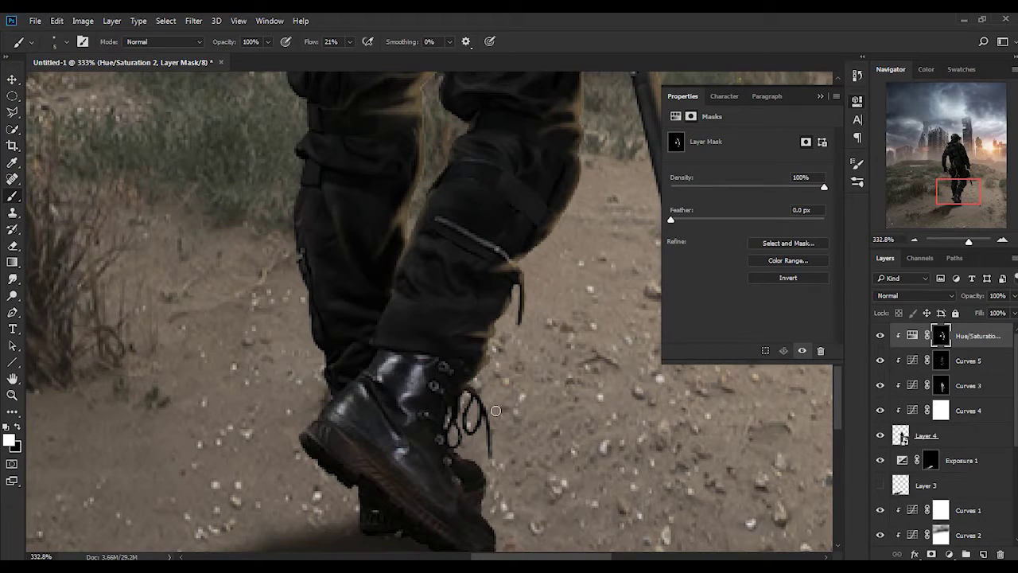
{"action": "scroll", "coordinate": [458, 454], "scroll_direction": "down", "scroll_amount": 2}
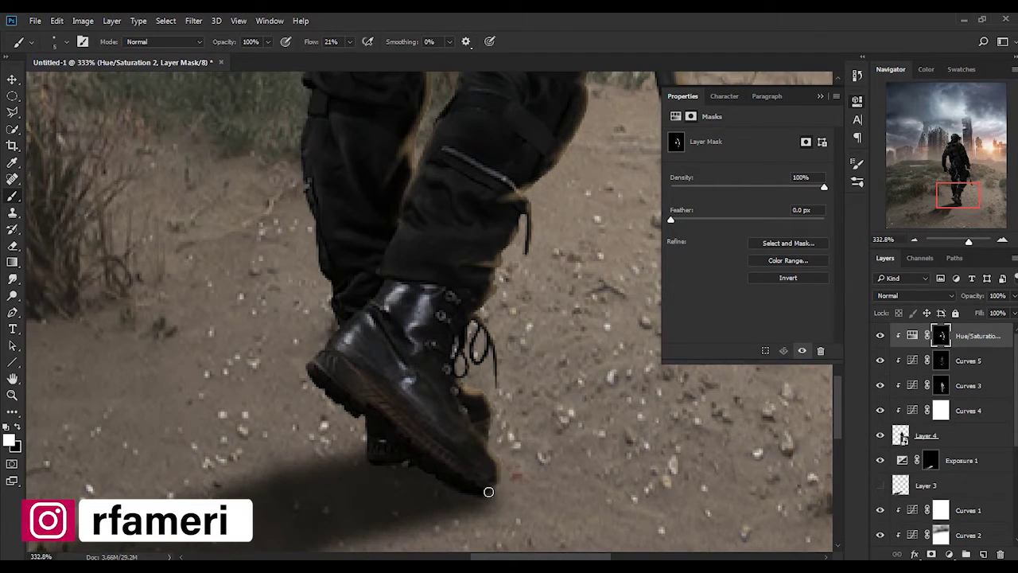
{"action": "scroll", "coordinate": [516, 486], "scroll_direction": "down", "scroll_amount": 9}
{"action": "scroll", "coordinate": [516, 486], "scroll_direction": "up", "scroll_amount": 8}
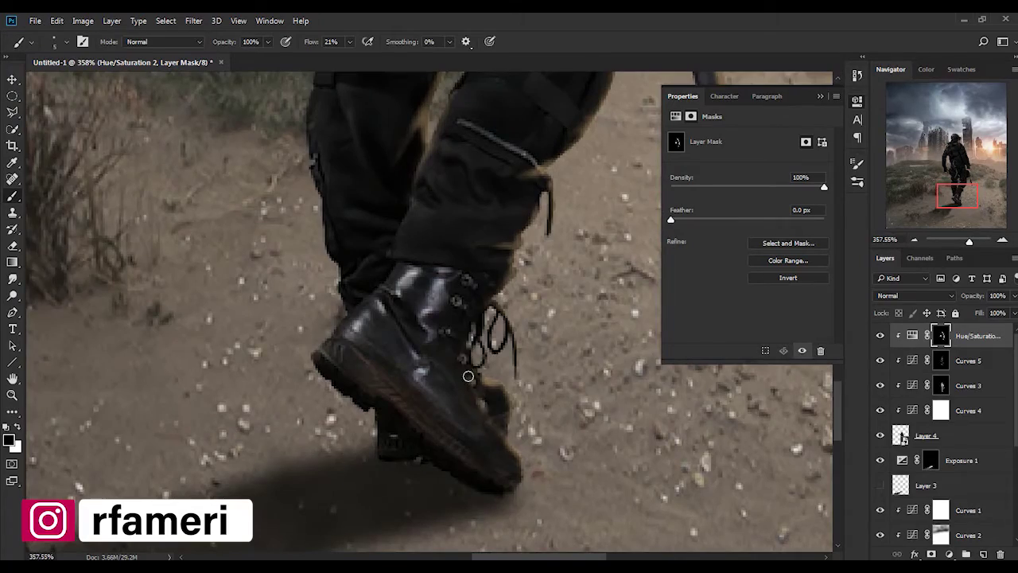
{"action": "scroll", "coordinate": [468, 377], "scroll_direction": "down", "scroll_amount": 1}
{"action": "scroll", "coordinate": [401, 365], "scroll_direction": "down", "scroll_amount": 10}
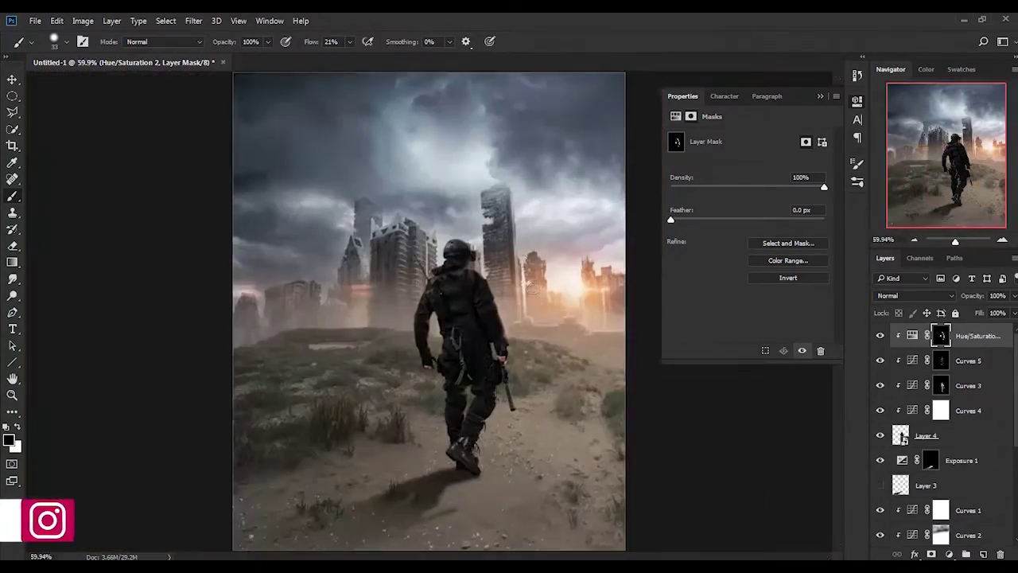
{"action": "scroll", "coordinate": [445, 335], "scroll_direction": "up", "scroll_amount": 12}
{"action": "left_click_drag", "start_coordinate": [446, 335], "coordinate": [436, 335]}
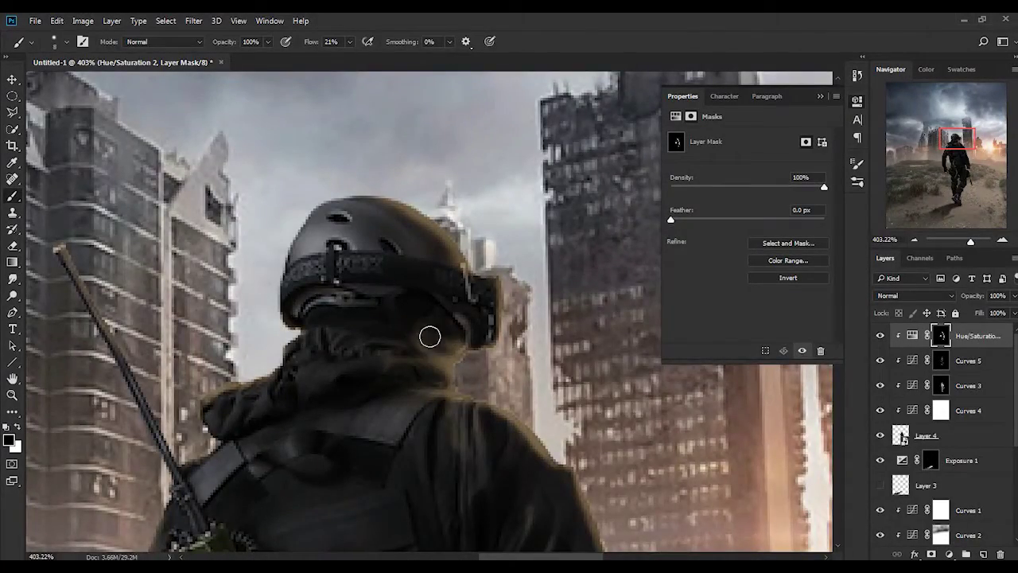
{"action": "scroll", "coordinate": [446, 376], "scroll_direction": "down", "scroll_amount": 2}
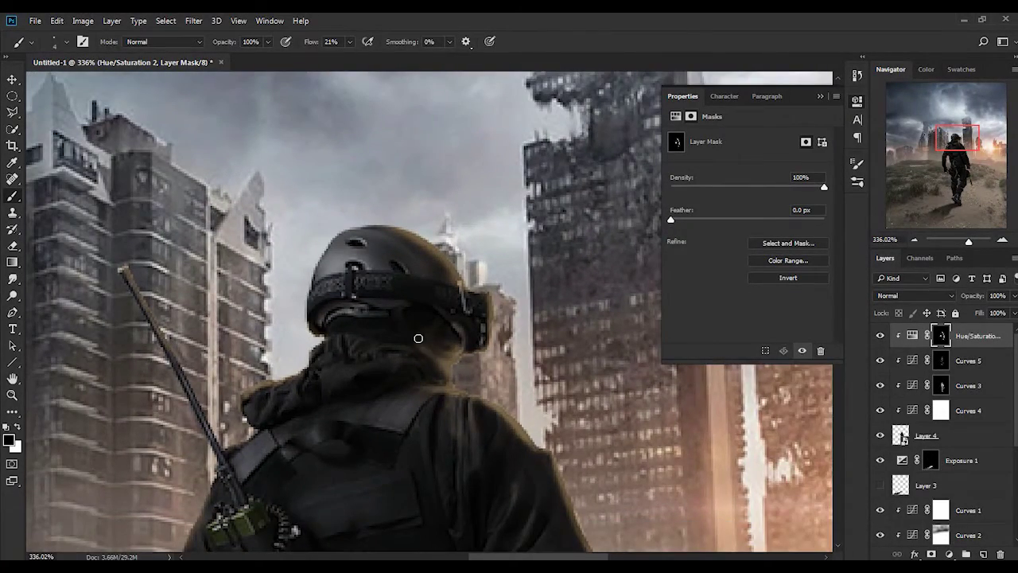
{"action": "key", "text": "z"}
{"action": "key", "text": "ctrl+0"}
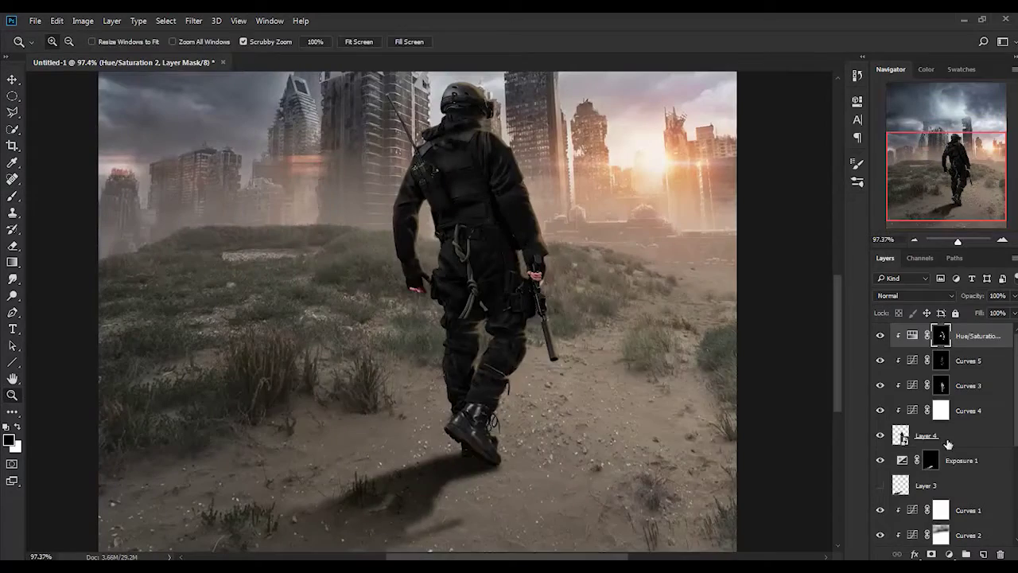
Select the Exposure 1 layer mask, clear the shadow selection, and fit the image on screen
{"action": "left_click", "coordinate": [930, 460]}
{"action": "key", "text": "b"}
{"action": "right_click", "coordinate": [373, 286]}
{"action": "key", "text": "Escape"}
{"action": "scroll", "coordinate": [374, 318], "scroll_direction": "down", "scroll_amount": 3}
{"action": "key", "text": "z"}
{"action": "key", "text": "b"}
{"action": "scroll", "coordinate": [360, 467], "scroll_direction": "down", "scroll_amount": 5}
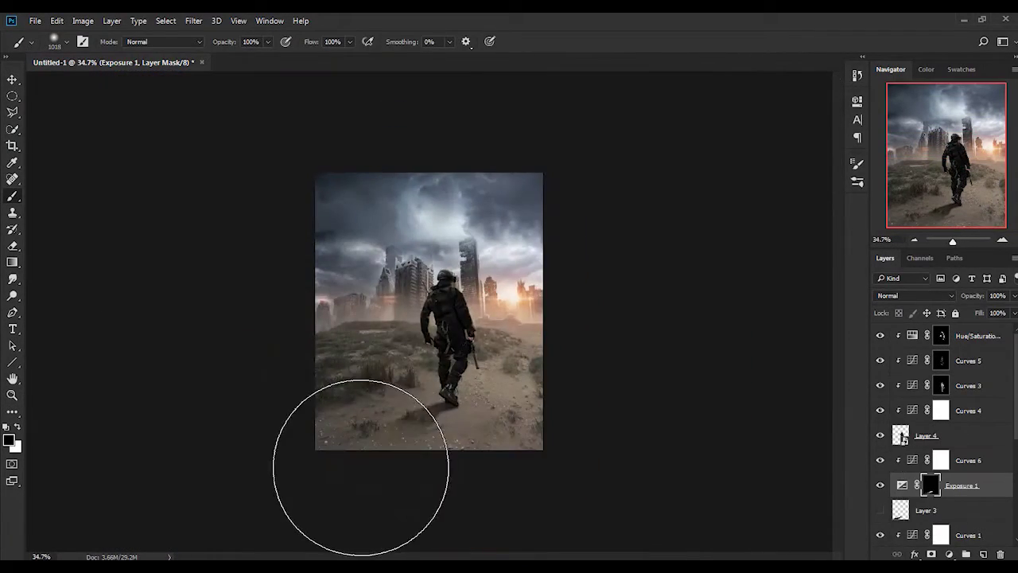
{"action": "scroll", "coordinate": [347, 472], "scroll_direction": "up", "scroll_amount": 5}
{"action": "scroll", "coordinate": [682, 313], "scroll_direction": "down", "scroll_amount": 3}
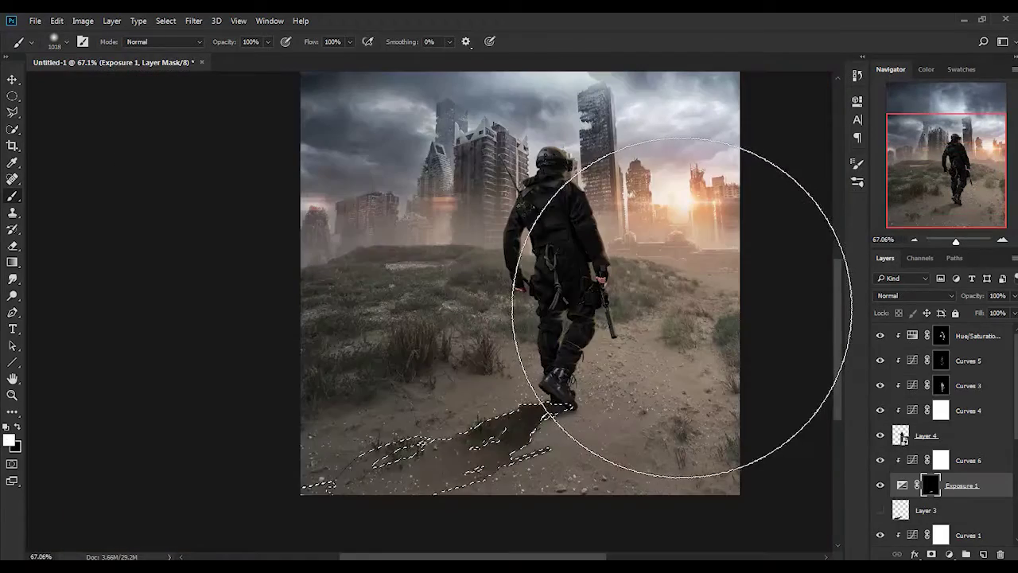
{"action": "scroll", "coordinate": [509, 350], "scroll_direction": "down", "scroll_amount": 3}
{"action": "key", "text": "ctrl+d"}
{"action": "key", "text": "z"}
{"action": "right_click", "coordinate": [587, 277]}
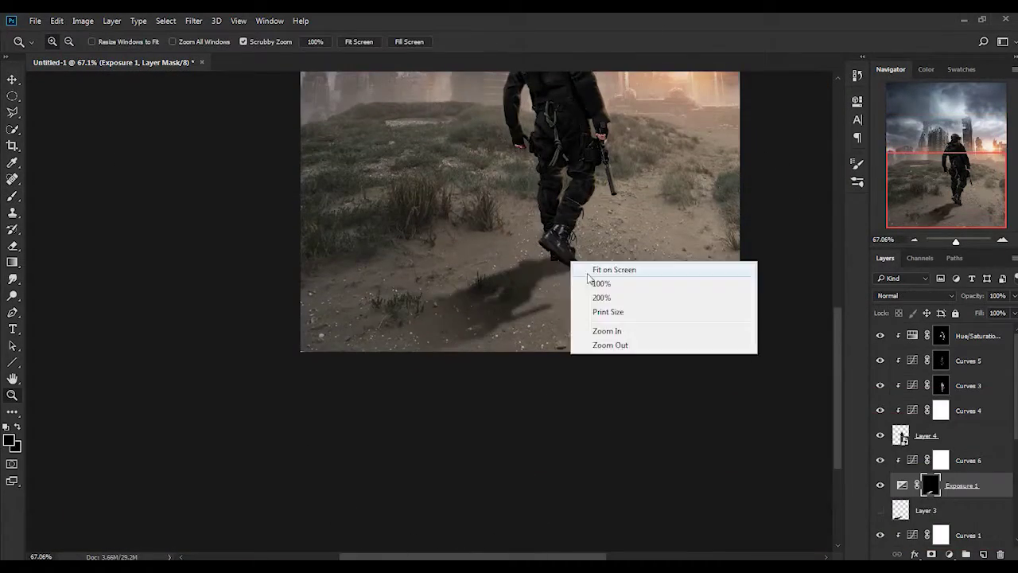
{"action": "left_click", "coordinate": [589, 271]}
Step back to the Load Selection history state, zoom on the boots, and paint with white
{"action": "left_click", "coordinate": [856, 75]}
{"action": "left_click", "coordinate": [769, 284]}
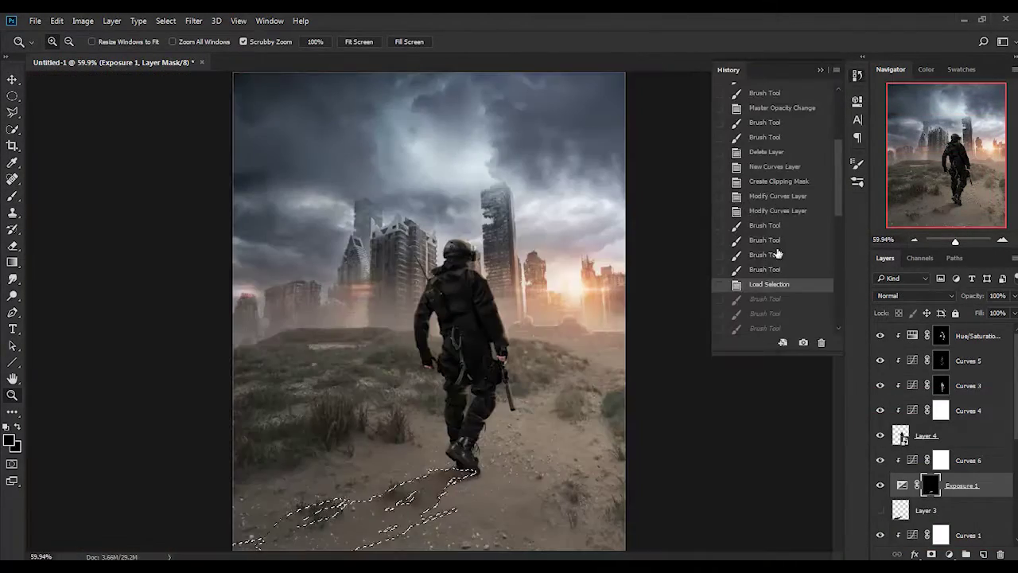
{"action": "key", "text": "b"}
{"action": "right_click", "coordinate": [589, 346]}
{"action": "key", "text": "Escape"}
{"action": "scroll", "coordinate": [614, 318], "scroll_direction": "up", "scroll_amount": 3}
{"action": "scroll", "coordinate": [625, 250], "scroll_direction": "down", "scroll_amount": 5}
{"action": "key", "text": "z"}
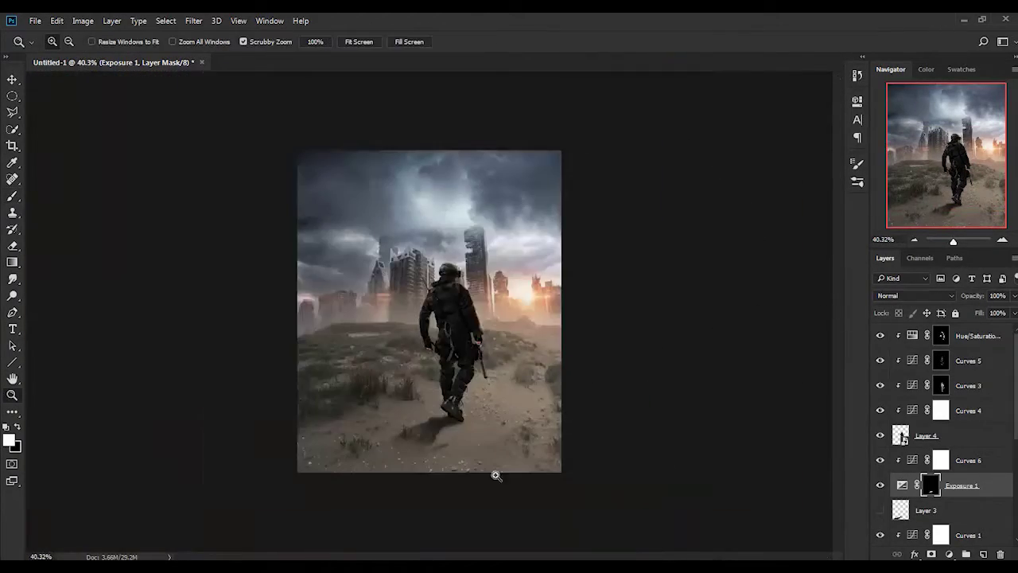
{"action": "left_click_drag", "start_coordinate": [445, 431], "coordinate": [504, 325]}
{"action": "key", "text": "b"}
{"action": "key", "text": "x"}
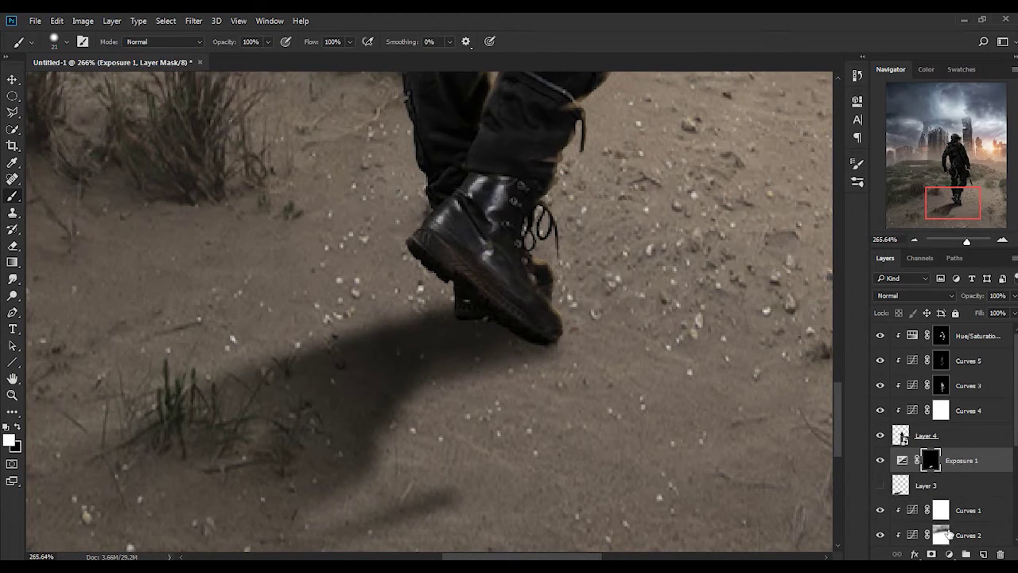
Set Exposure 1 to exposure -7.00 with offset +0.0042
{"action": "double_click", "coordinate": [902, 460]}
{"action": "left_click_drag", "start_coordinate": [694, 172], "coordinate": [692, 170]}
{"action": "key", "text": "ctrl+0"}
{"action": "left_click_drag", "start_coordinate": [747, 193], "coordinate": [749, 191]}
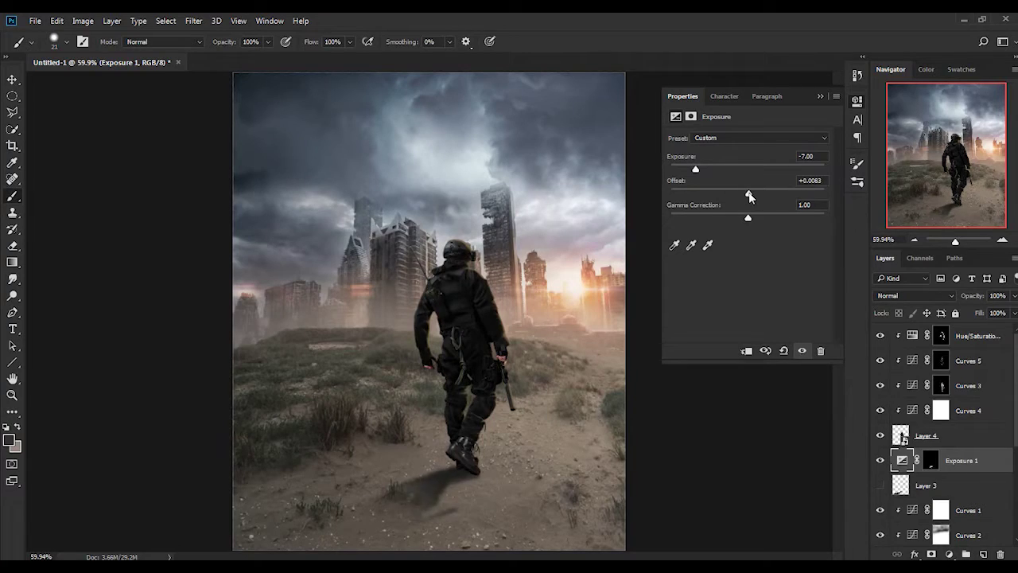
Check the boots up close and reselect the Exposure 1 layer mask
{"action": "key", "text": "z"}
{"action": "left_click", "coordinate": [479, 407]}
{"action": "key", "text": "ctrl+0"}
{"action": "key", "text": "b"}
{"action": "left_click", "coordinate": [931, 460]}
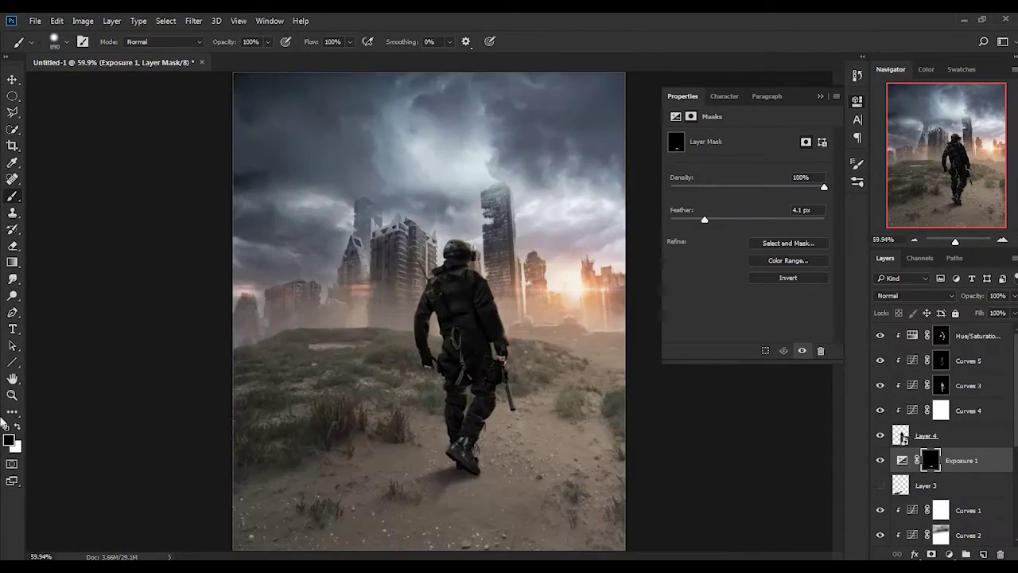
{"action": "key", "text": "z"}
{"action": "left_click", "coordinate": [469, 477]}
Zoom to 200% on the boots and paint a dark heel shadow on a new layer above Layer 4
{"action": "key", "text": "ctrl+0"}
{"action": "left_click", "coordinate": [473, 482]}
{"action": "left_click", "coordinate": [926, 435]}
{"action": "key", "text": "ctrl+shift+alt+n"}
{"action": "key", "text": "b"}
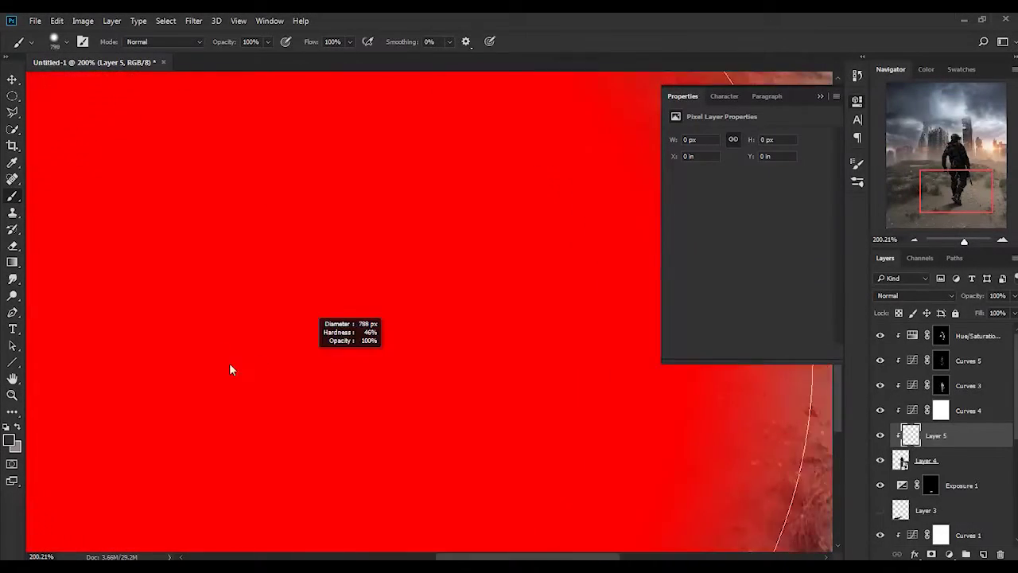
{"action": "left_click_drag", "start_coordinate": [420, 466], "coordinate": [420, 445]}
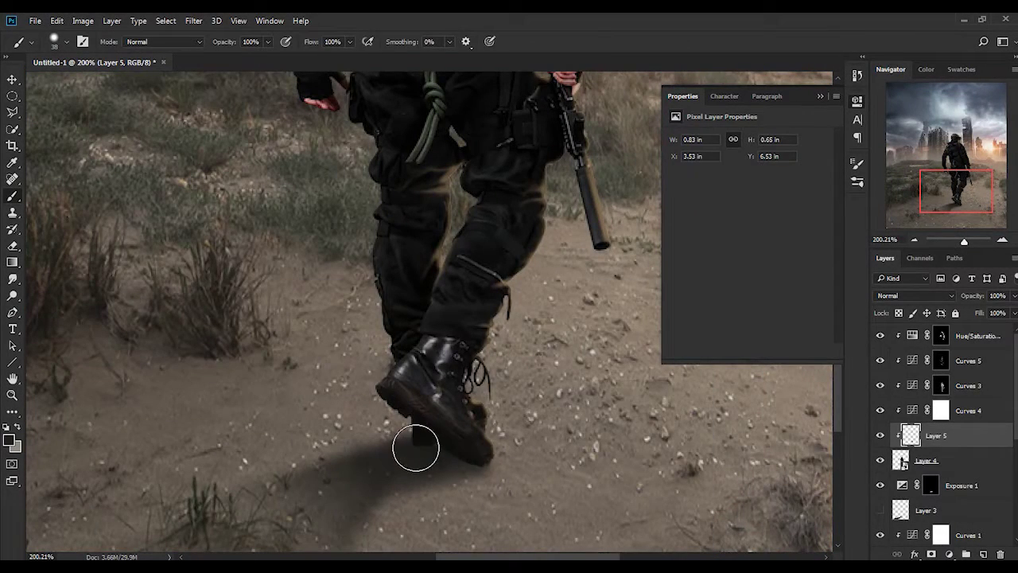
Paint a larger boot shadow with a bigger brush and add a white mask to Layer 6
{"action": "left_click", "coordinate": [931, 485], "text": "ctrl"}
{"action": "key", "text": "ctrl+shift+alt+n"}
{"action": "key", "text": "bracketright"}
{"action": "key", "text": "bracketright"}
{"action": "key", "text": "bracketright"}
{"action": "left_click_drag", "start_coordinate": [432, 455], "coordinate": [488, 432]}
{"action": "key", "text": "ctrl+d"}
{"action": "left_click", "coordinate": [932, 553]}
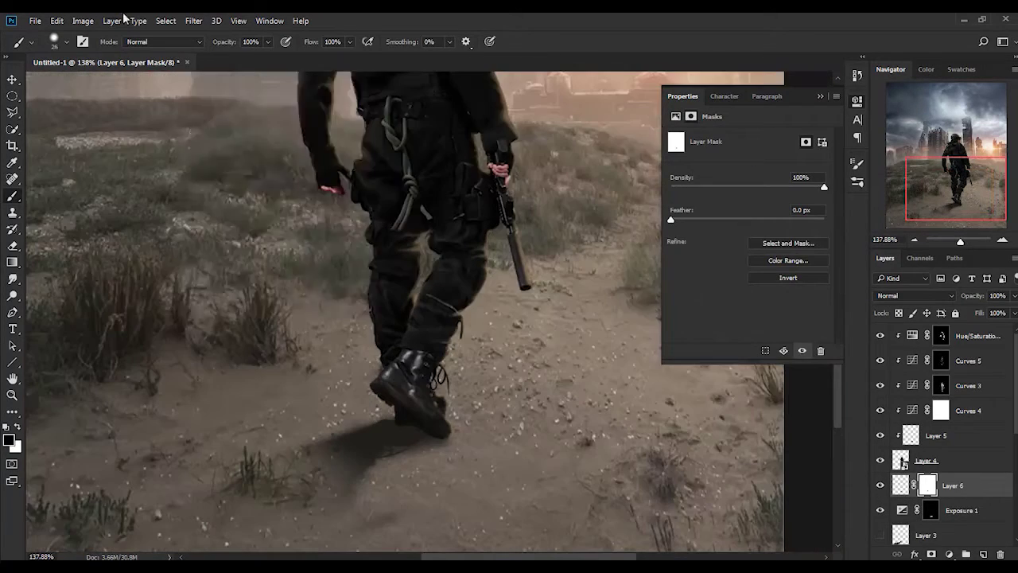
Apply a Gaussian Blur to Layer 6's shadow pixels
{"action": "left_click", "coordinate": [193, 20]}
{"action": "left_click", "coordinate": [381, 184]}
{"action": "key", "text": "Escape"}
{"action": "left_click", "coordinate": [193, 21]}
{"action": "left_click", "coordinate": [382, 184]}
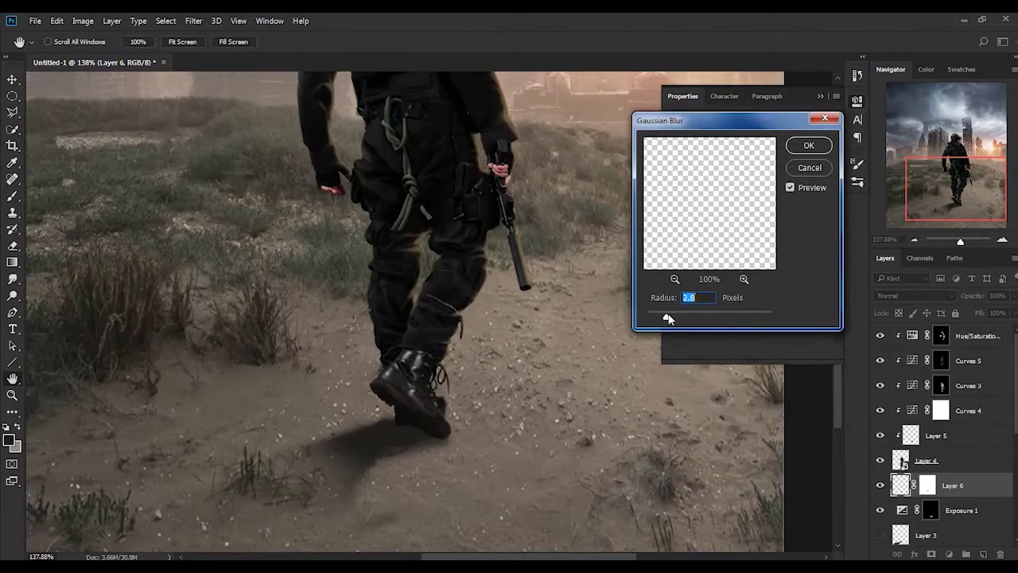
{"action": "key", "text": "Return"}
Stretch the shadow toward the lower left with Free Transform and target its mask
{"action": "key", "text": "ctrl+t"}
{"action": "mouse_move", "coordinate": [299, 487]}
{"action": "left_mouse_down"}
{"action": "mouse_move", "coordinate": [28, 555]}
{"action": "mouse_move", "coordinate": [68, 545]}
{"action": "left_mouse_up"}
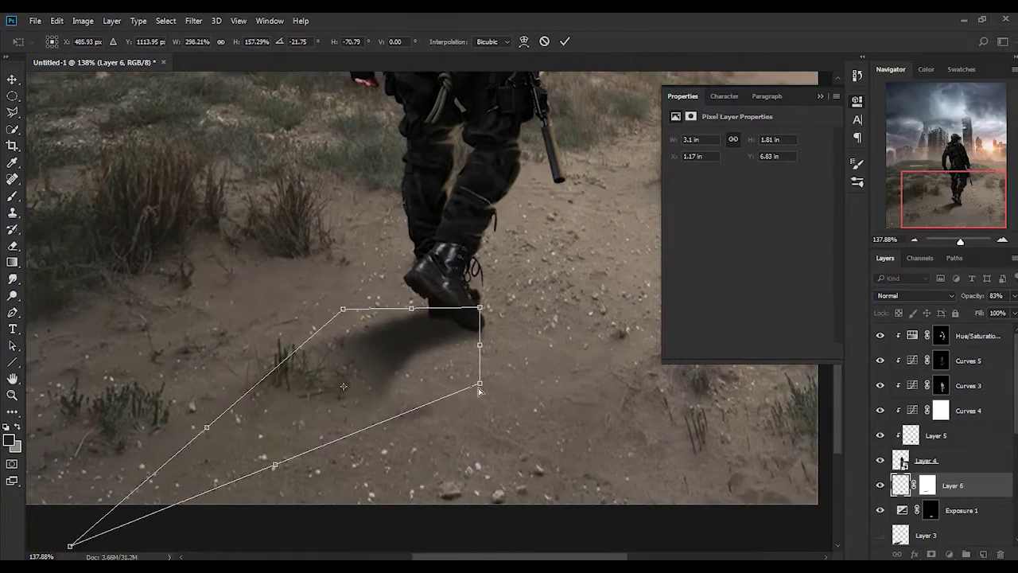
{"action": "key", "text": "Return"}
{"action": "key", "text": "b"}
{"action": "scroll", "coordinate": [413, 358], "scroll_direction": "up", "scroll_amount": 3}
{"action": "left_click", "coordinate": [928, 485]}
Blur the Layer 3 shadow with a Gaussian Blur radius of 66.8
{"action": "key", "text": "z"}
{"action": "key", "text": "ctrl+0"}
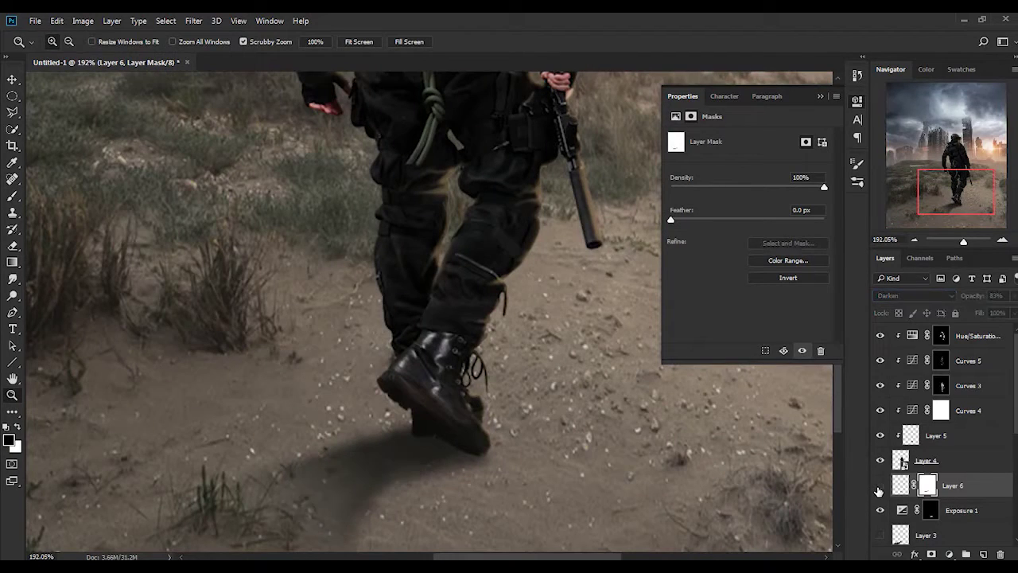
{"action": "key", "text": "ctrl+0"}
{"action": "left_click", "coordinate": [923, 459]}
{"action": "left_click_drag", "start_coordinate": [689, 315], "coordinate": [722, 316]}
{"action": "left_click", "coordinate": [808, 144]}
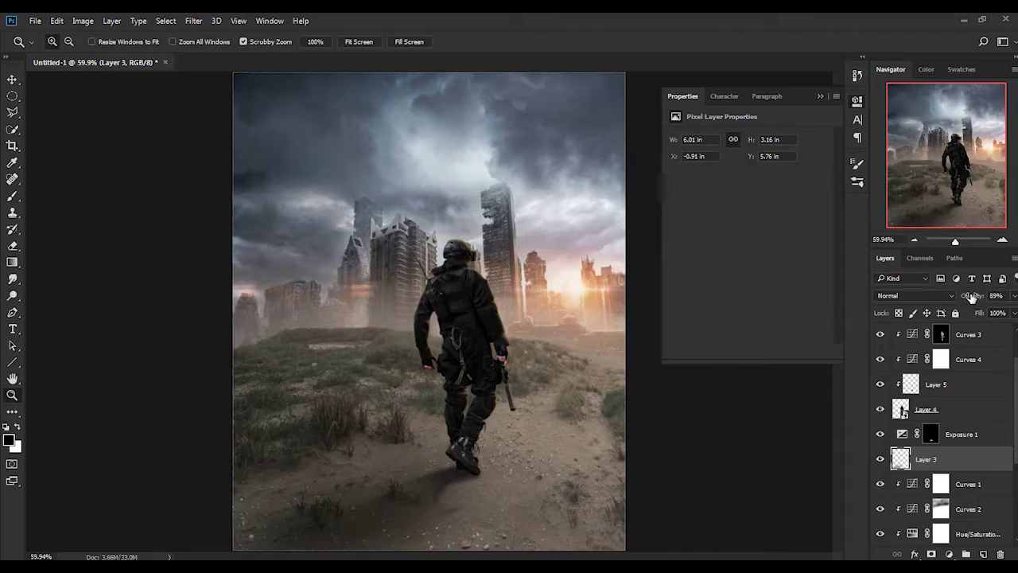
Add a mask to the Layer 3 shadow and zoom into the lower part of the image
{"action": "left_click", "coordinate": [932, 554]}
{"action": "key", "text": "b"}
{"action": "scroll", "coordinate": [364, 534], "scroll_direction": "down", "scroll_amount": 3}
{"action": "scroll", "coordinate": [364, 534], "scroll_direction": "up", "scroll_amount": 2}
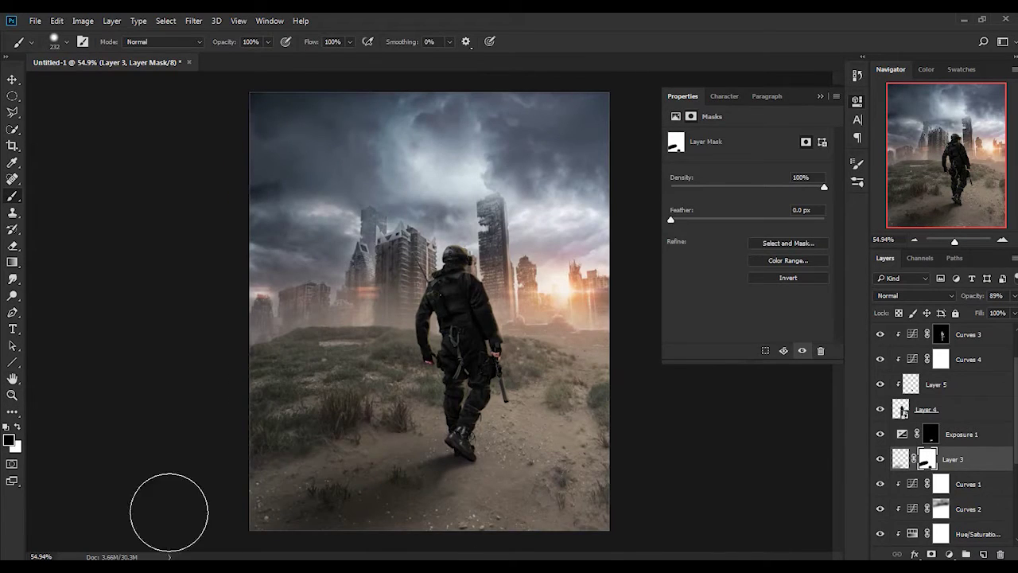
{"action": "key", "text": "z"}
{"action": "left_click_drag", "start_coordinate": [489, 369], "coordinate": [250, 489]}
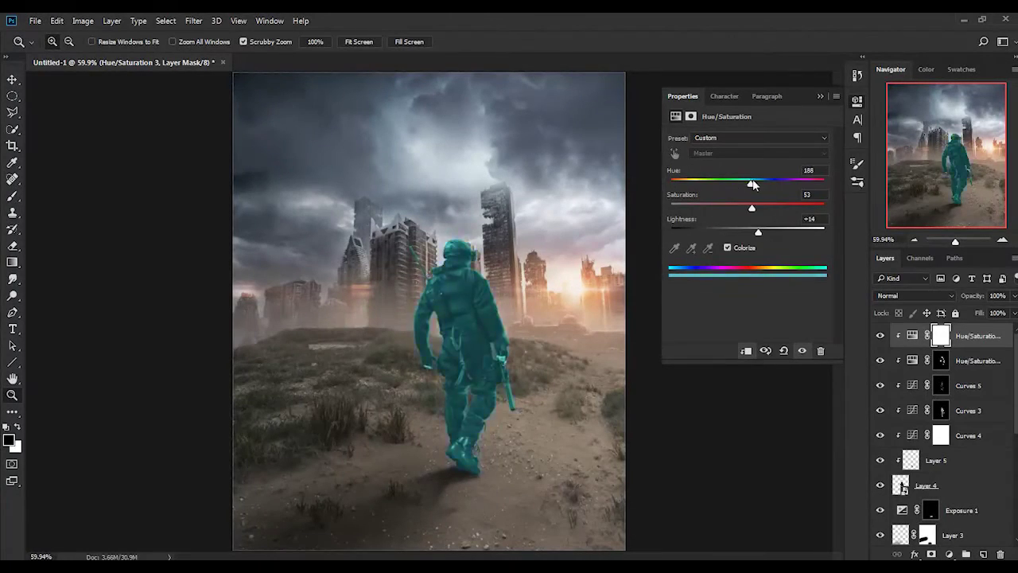
Tint the soldier with Hue/Saturation: Hue 210, Saturation 6, Lightness +32
{"action": "left_click_drag", "start_coordinate": [753, 185], "coordinate": [676, 184]}
{"action": "left_click_drag", "start_coordinate": [752, 208], "coordinate": [670, 208]}
{"action": "left_click_drag", "start_coordinate": [758, 231], "coordinate": [770, 231]}
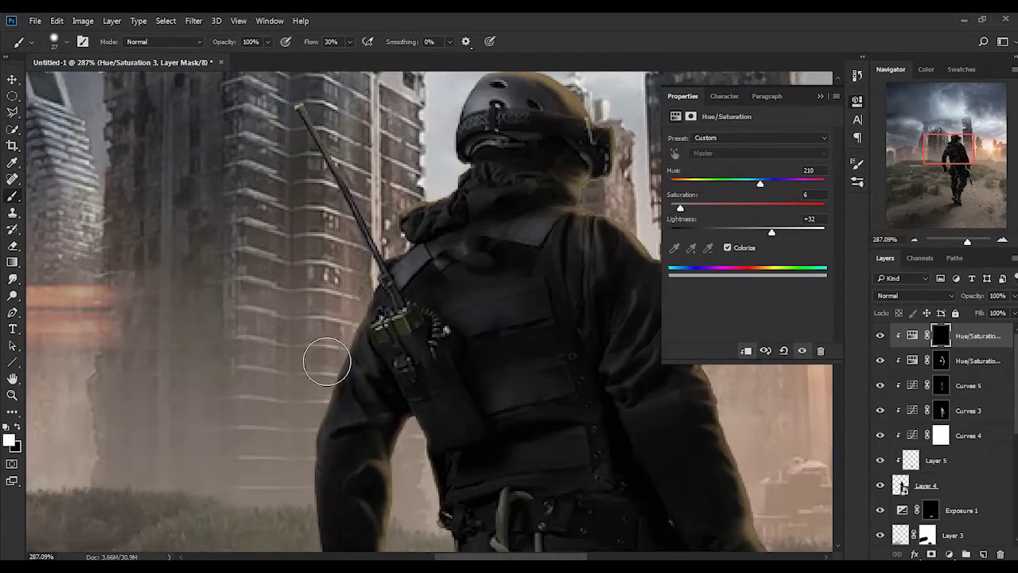
{"action": "scroll", "coordinate": [315, 326], "scroll_direction": "down", "scroll_amount": 5}
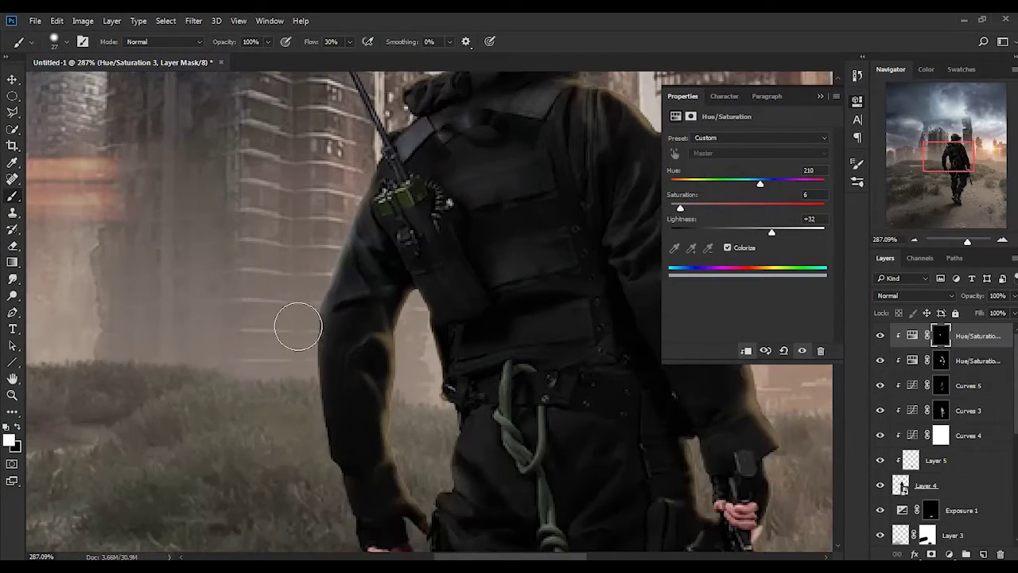
Resize the brush and paint a light highlight down the radio
{"action": "key", "text": "bracketleft"}
{"action": "key", "text": "bracketleft"}
{"action": "key", "text": "bracketleft"}
{"action": "key", "text": "bracketright"}
{"action": "key", "text": "bracketright"}
{"action": "key", "text": "bracketright"}
{"action": "key", "text": "x"}
{"action": "scroll", "coordinate": [377, 298], "scroll_direction": "up", "scroll_amount": 4}
{"action": "key", "text": "x"}
{"action": "key", "text": "x"}
{"action": "key", "text": "bracketleft"}
{"action": "key", "text": "bracketleft"}
{"action": "key", "text": "bracketleft"}
{"action": "key", "text": "x"}
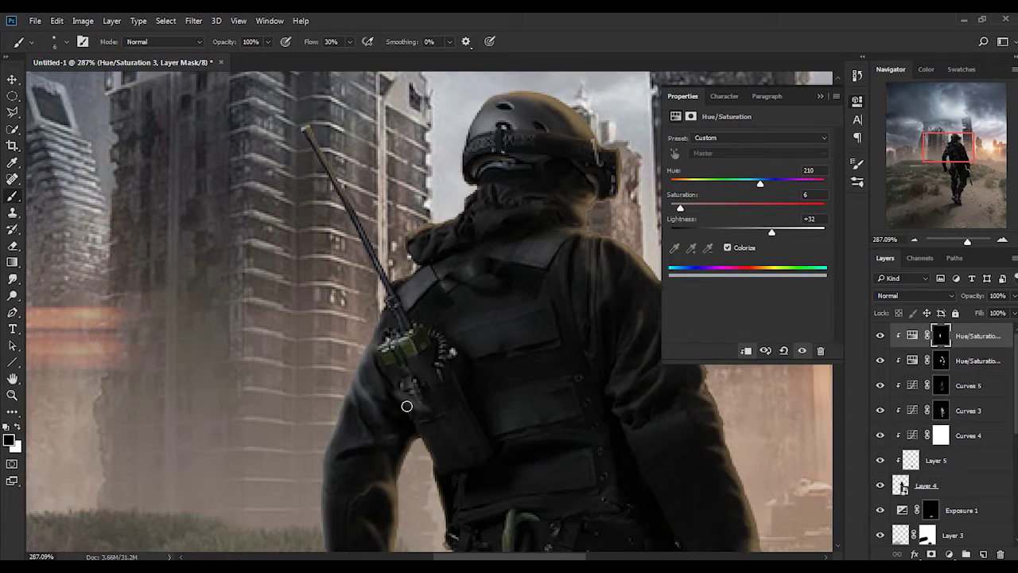
{"action": "key", "text": "x"}
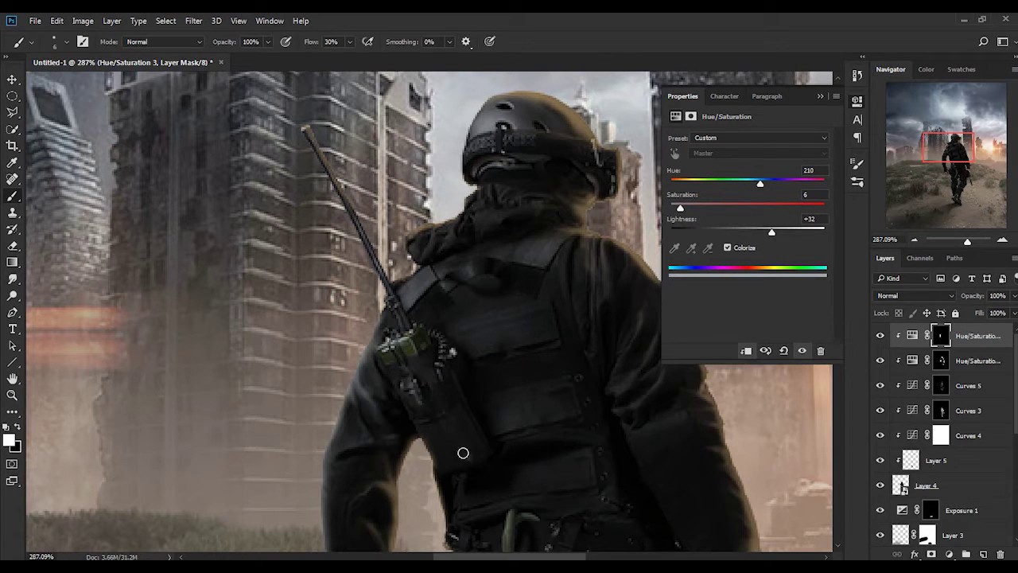
{"action": "left_click_drag", "start_coordinate": [419, 358], "coordinate": [419, 340]}
With a smaller brush, lighten the left edge of the soldier's leg
{"action": "key", "text": "x"}
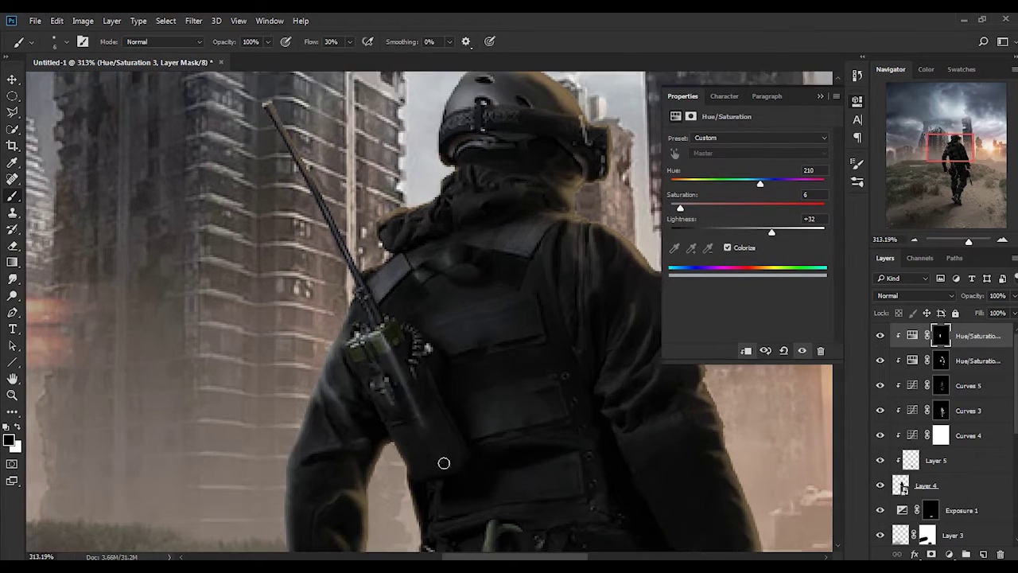
{"action": "scroll", "coordinate": [457, 440], "scroll_direction": "down", "scroll_amount": 5}
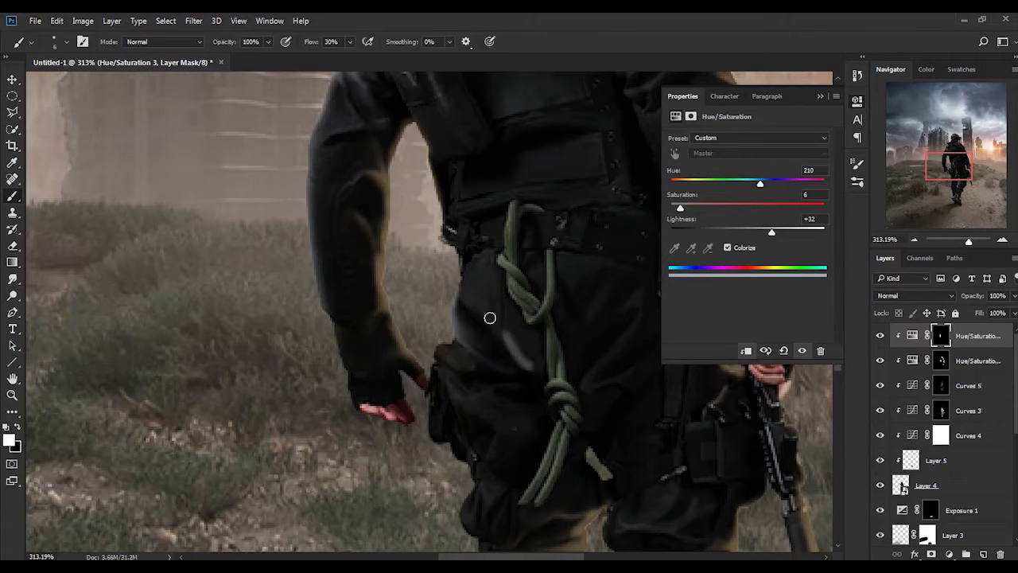
{"action": "scroll", "coordinate": [529, 377], "scroll_direction": "down", "scroll_amount": 2}
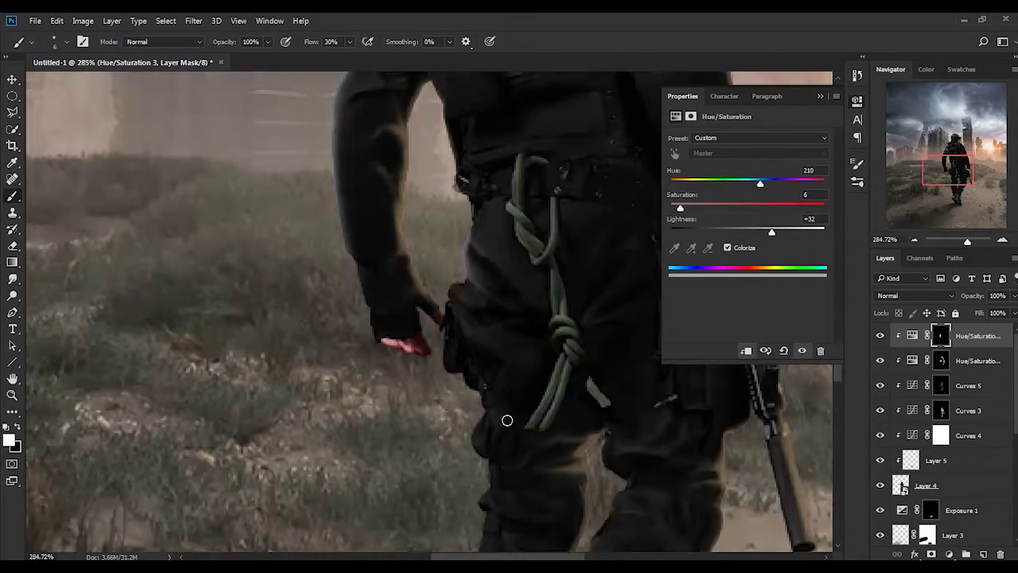
{"action": "key", "text": "bracketleft"}
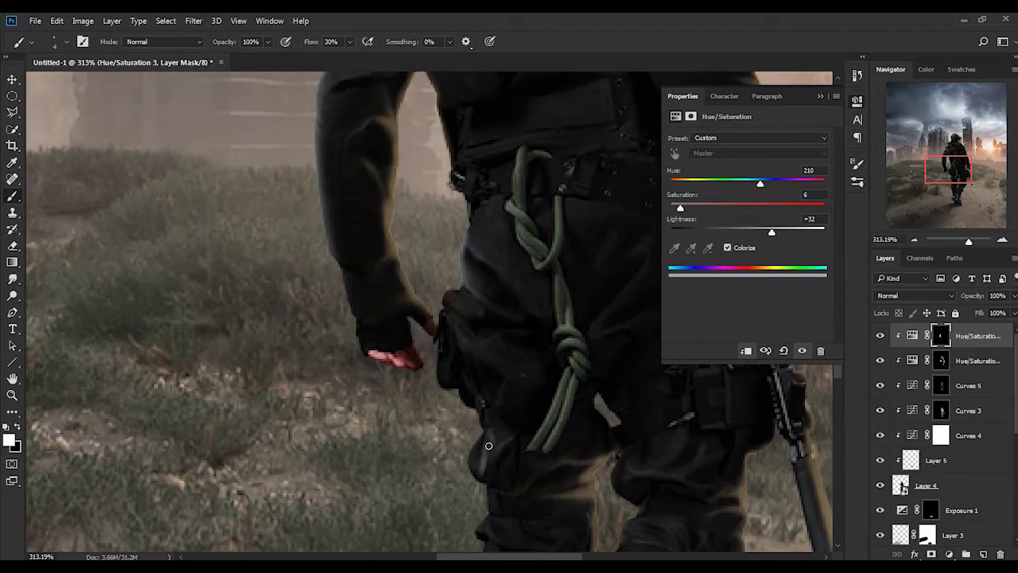
{"action": "scroll", "coordinate": [475, 469], "scroll_direction": "down", "scroll_amount": 5}
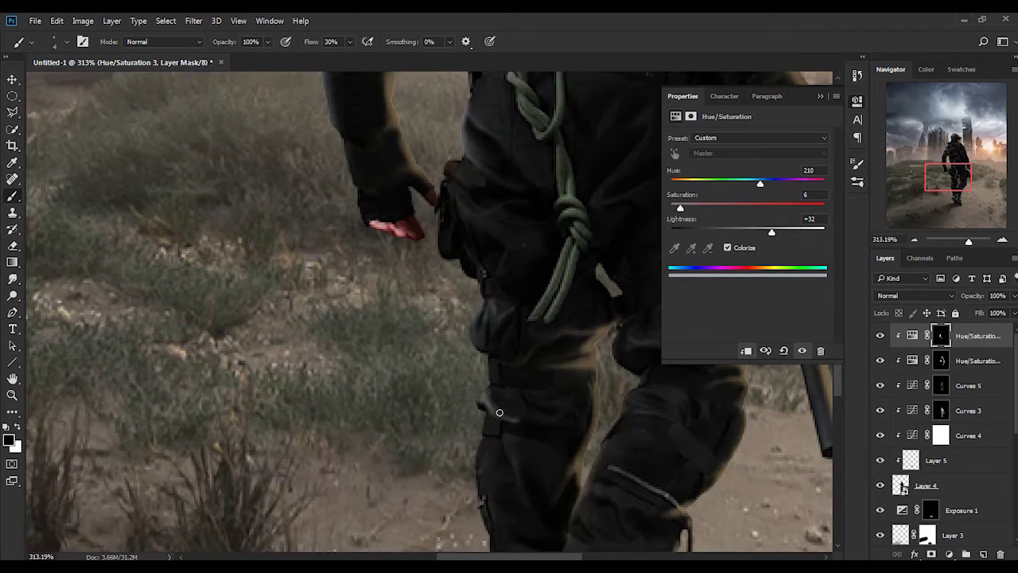
{"action": "scroll", "coordinate": [484, 460], "scroll_direction": "down", "scroll_amount": 5}
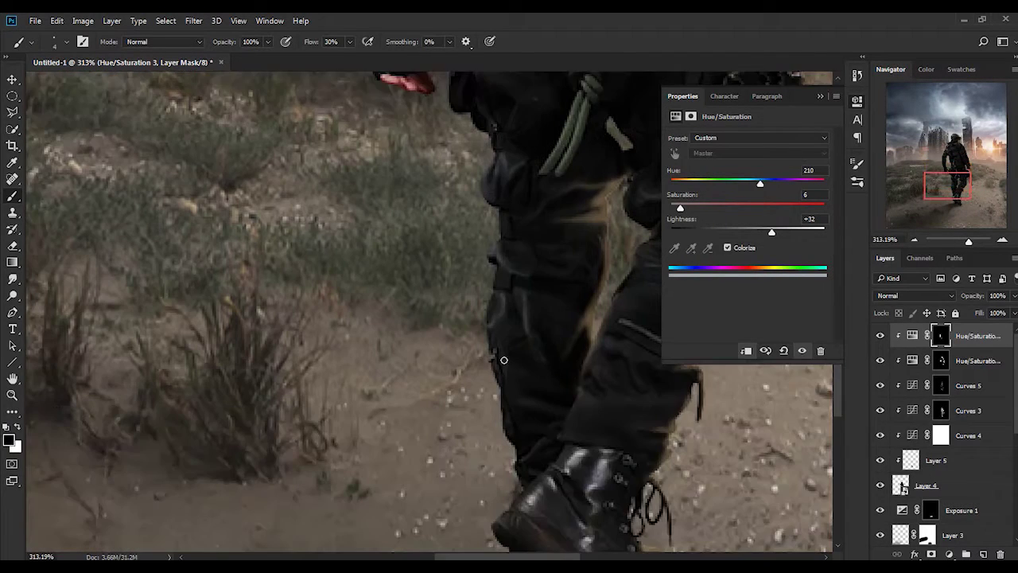
{"action": "scroll", "coordinate": [522, 438], "scroll_direction": "down", "scroll_amount": 2}
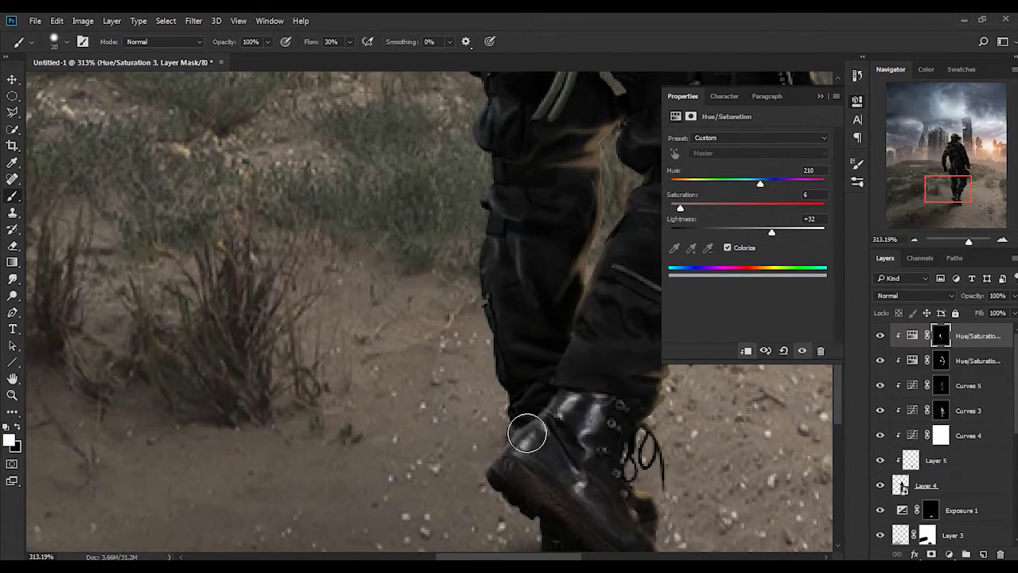
{"action": "scroll", "coordinate": [517, 461], "scroll_direction": "down", "scroll_amount": 5, "text": "alt"}
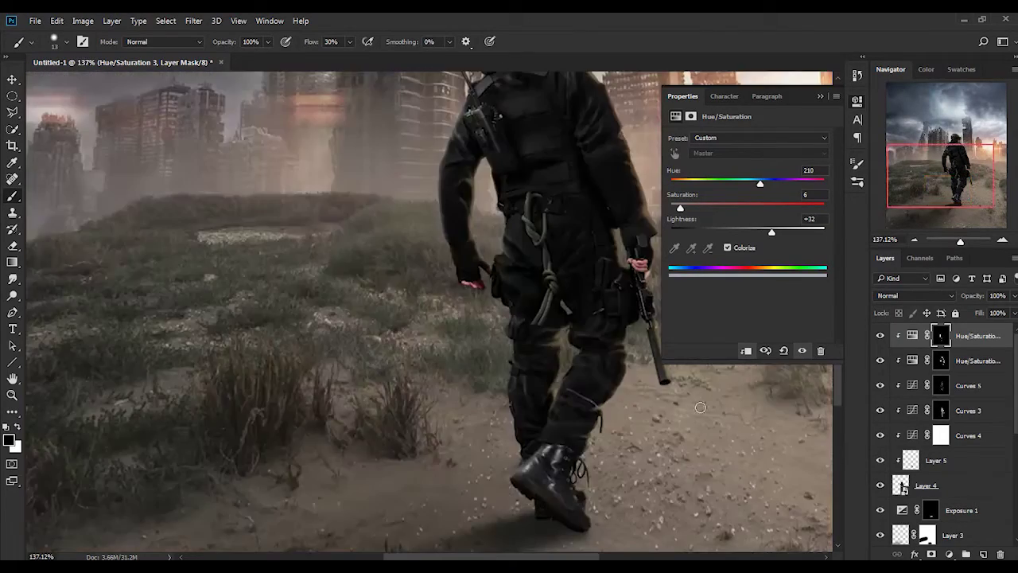
{"action": "scroll", "coordinate": [496, 385], "scroll_direction": "up", "scroll_amount": 6, "text": "alt"}
{"action": "left_click_drag", "start_coordinate": [481, 378], "coordinate": [517, 377]}
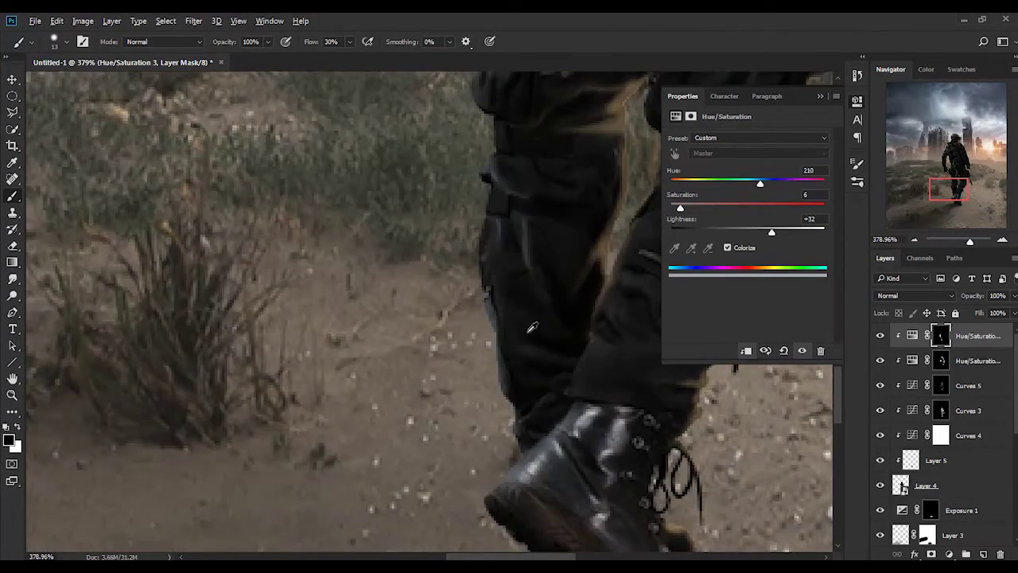
Paint a white highlight up the leg's left side
{"action": "scroll", "coordinate": [521, 348], "scroll_direction": "down", "scroll_amount": 3, "text": "alt"}
{"action": "scroll", "coordinate": [478, 340], "scroll_direction": "up", "scroll_amount": 3, "text": "alt"}
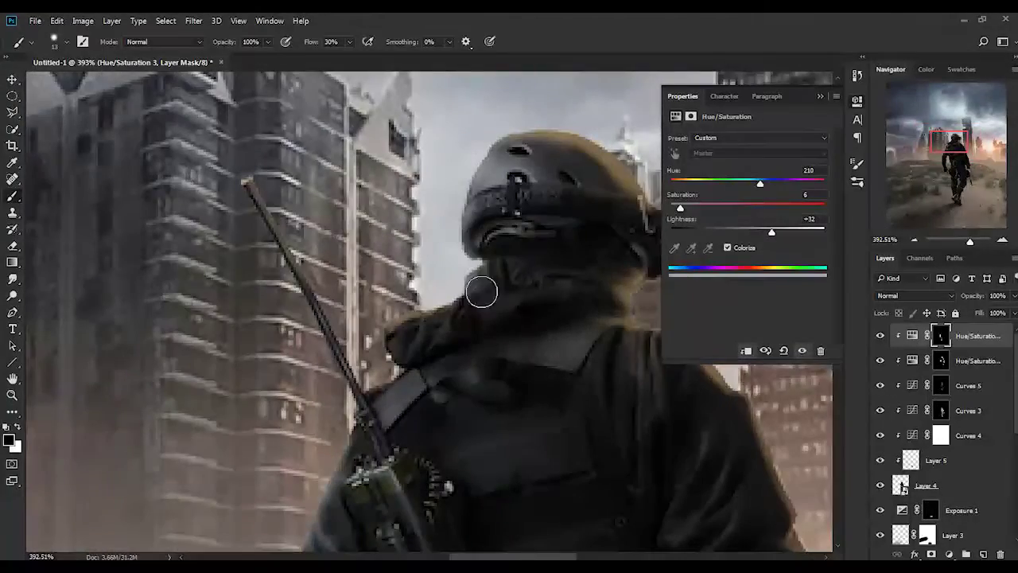
{"action": "scroll", "coordinate": [402, 338], "scroll_direction": "down", "scroll_amount": 3, "text": "alt"}
{"action": "scroll", "coordinate": [402, 346], "scroll_direction": "down", "scroll_amount": 5}
{"action": "scroll", "coordinate": [401, 351], "scroll_direction": "left", "scroll_amount": 3}
{"action": "key", "text": "x"}
{"action": "left_click_drag", "start_coordinate": [399, 324], "coordinate": [396, 259]}
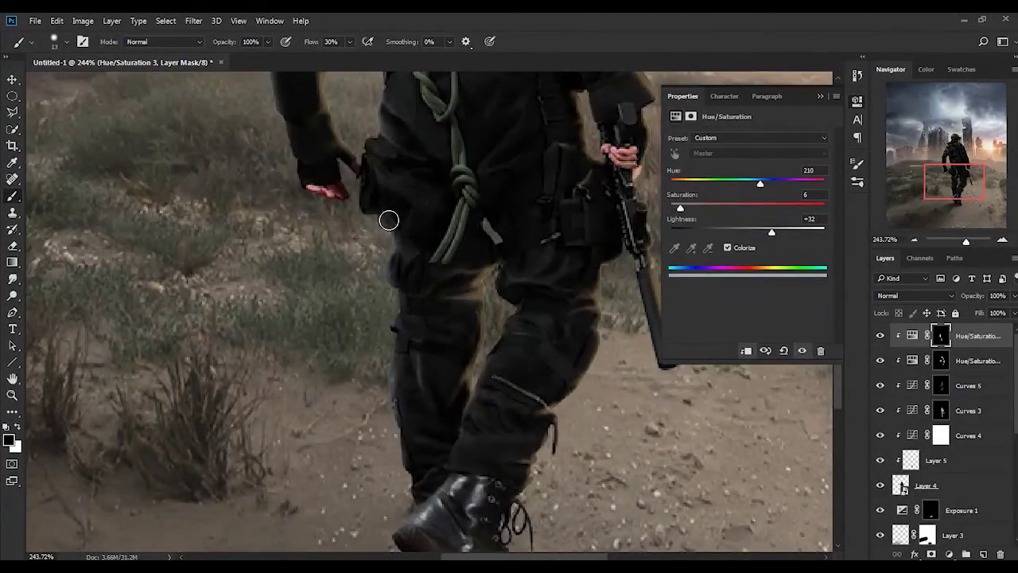
View the whole image and add a Curves adjustment layer on top
{"action": "scroll", "coordinate": [402, 272], "scroll_direction": "up", "scroll_amount": 3, "text": "alt"}
{"action": "key", "text": "ctrl+0"}
{"action": "scroll", "coordinate": [311, 320], "scroll_direction": "up", "scroll_amount": 5, "text": "alt"}
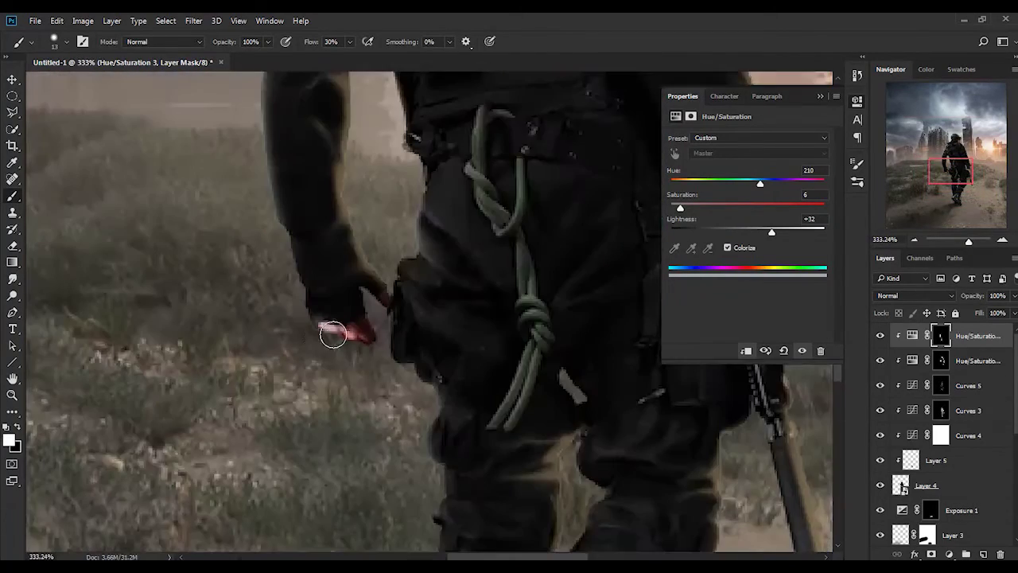
{"action": "key", "text": "ctrl+0"}
{"action": "left_click", "coordinate": [954, 554]}
{"action": "left_click", "coordinate": [831, 335]}
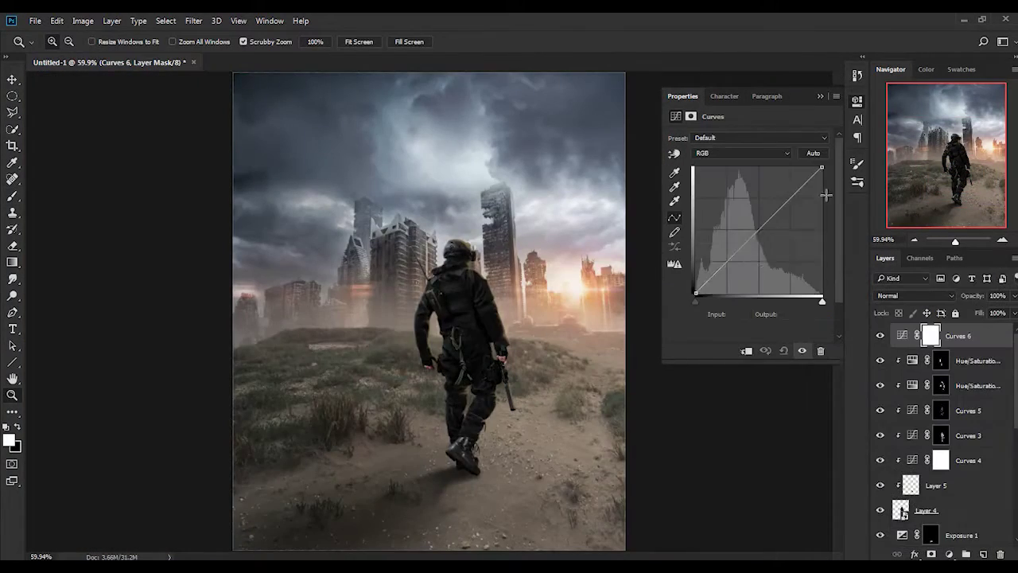
Darken the Curves 6 curve to output 61 and add a hidden Hue/Saturation layer
{"action": "left_click_drag", "start_coordinate": [822, 169], "coordinate": [822, 266]}
{"action": "left_click_drag", "start_coordinate": [812, 304], "coordinate": [790, 305]}
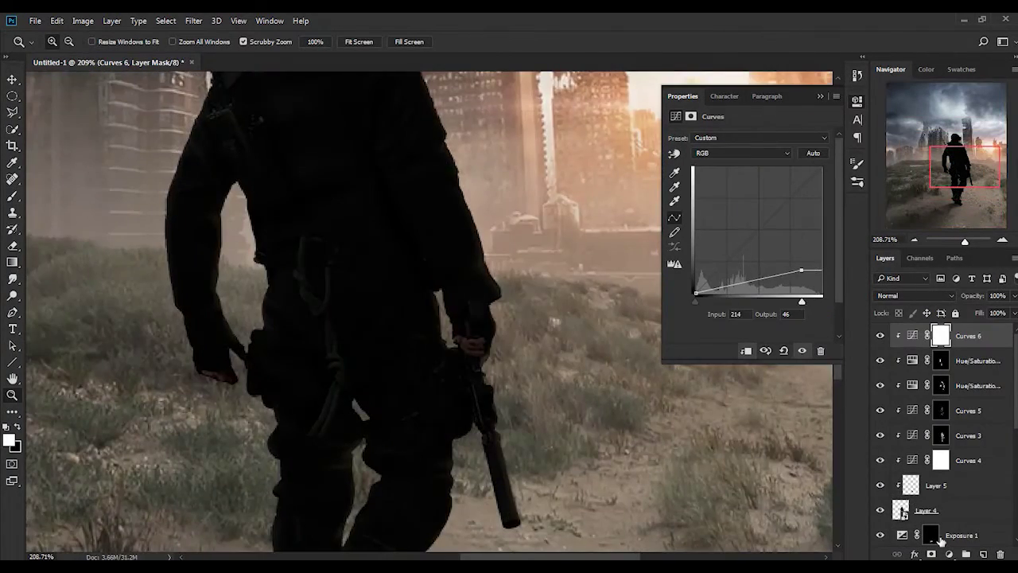
{"action": "left_click", "coordinate": [948, 553]}
{"action": "left_click", "coordinate": [832, 386]}
{"action": "key", "text": "ctrl+i"}
Invert the Curves 6 mask and paint the darkening back onto the soldier's hand and sleeve
{"action": "key", "text": "b"}
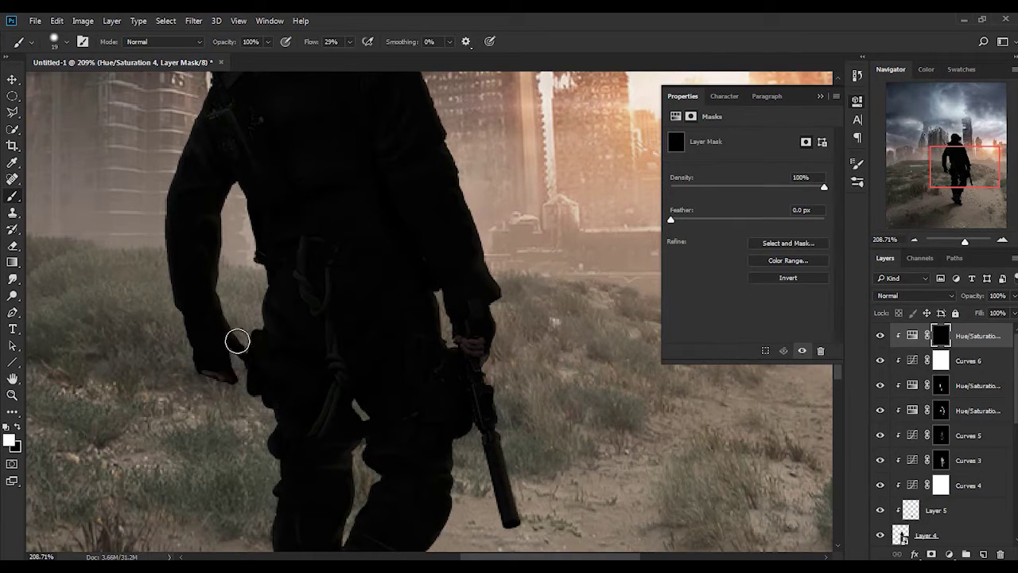
{"action": "key", "text": "alt+bracketleft"}
{"action": "key", "text": "ctrl+i"}
{"action": "scroll", "coordinate": [502, 336], "scroll_direction": "up", "scroll_amount": 3}
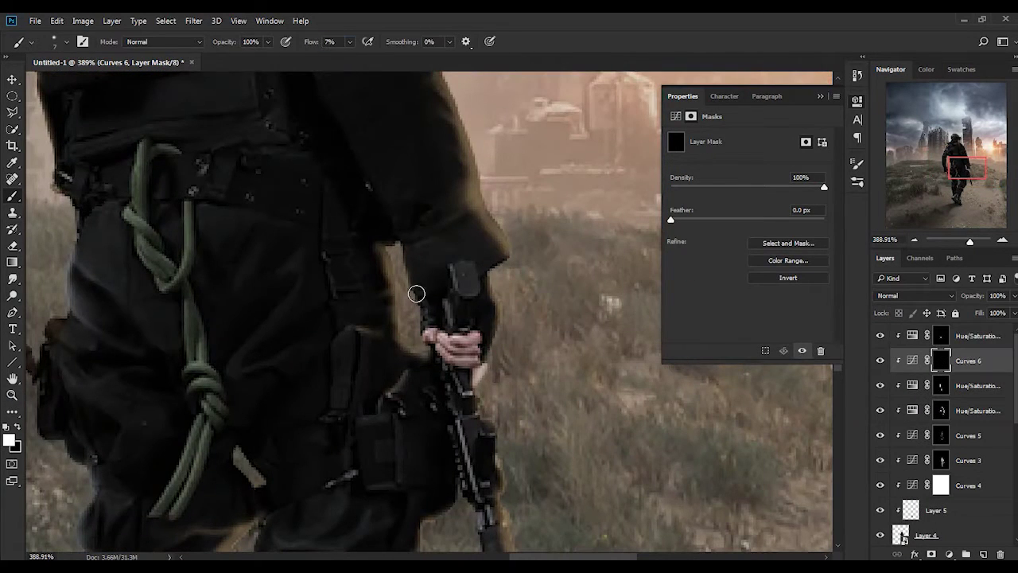
{"action": "mouse_move", "coordinate": [442, 347]}
{"action": "left_mouse_down"}
{"action": "mouse_move", "coordinate": [432, 337]}
{"action": "mouse_move", "coordinate": [448, 277]}
{"action": "mouse_move", "coordinate": [438, 373]}
{"action": "left_mouse_up"}
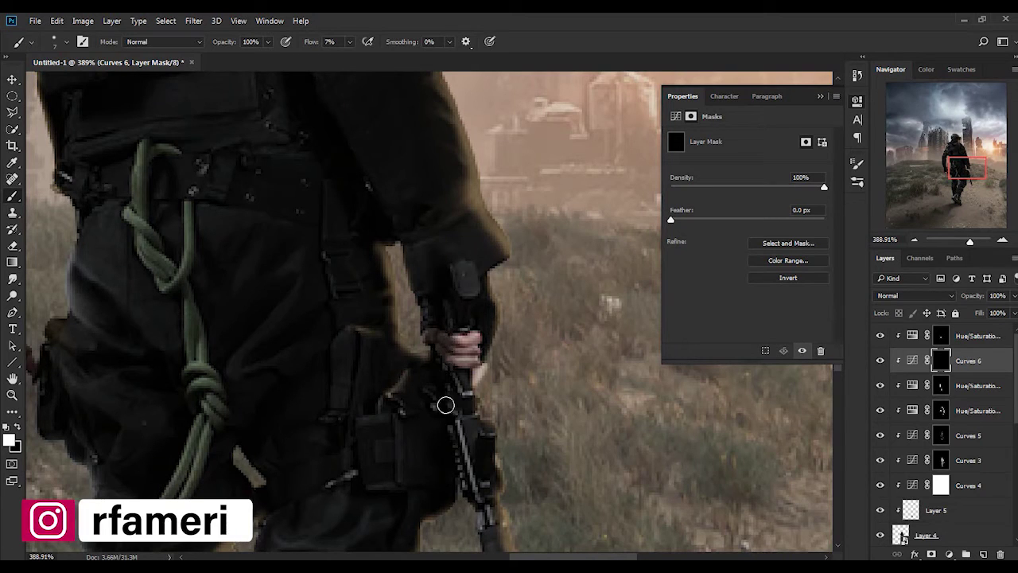
{"action": "scroll", "coordinate": [434, 360], "scroll_direction": "up", "scroll_amount": 2}
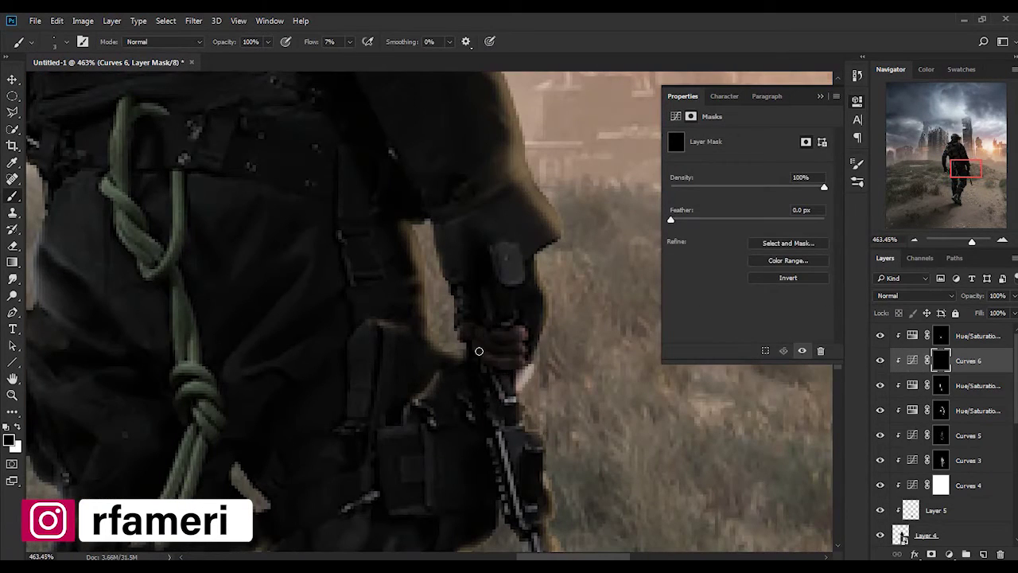
{"action": "scroll", "coordinate": [519, 353], "scroll_direction": "down", "scroll_amount": 3}
{"action": "scroll", "coordinate": [541, 362], "scroll_direction": "up", "scroll_amount": 1}
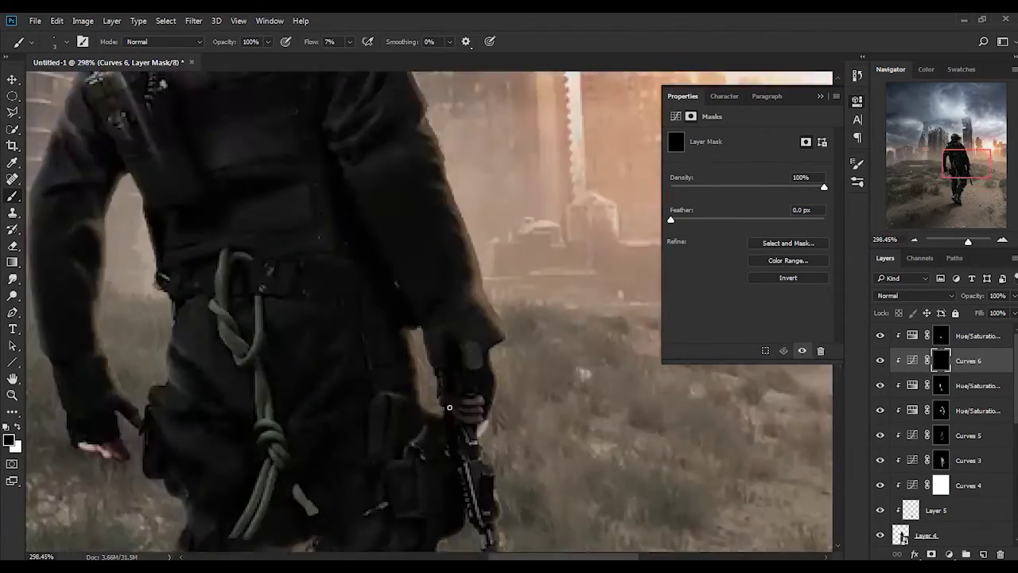
{"action": "scroll", "coordinate": [557, 368], "scroll_direction": "up", "scroll_amount": 2}
{"action": "left_click_drag", "start_coordinate": [542, 319], "coordinate": [602, 352]}
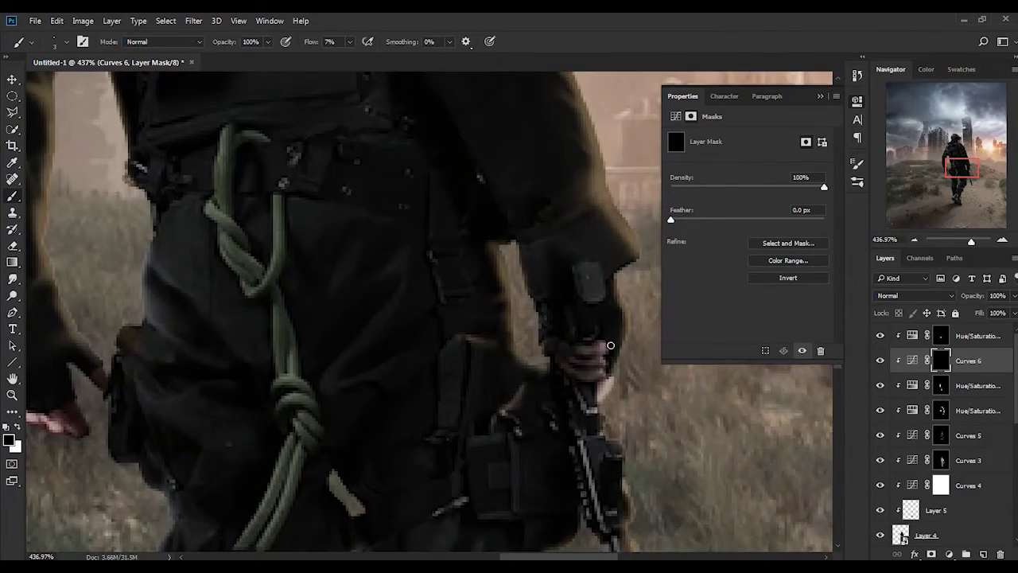
{"action": "scroll", "coordinate": [610, 346], "scroll_direction": "down", "scroll_amount": 3}
{"action": "scroll", "coordinate": [391, 380], "scroll_direction": "up", "scroll_amount": 2}
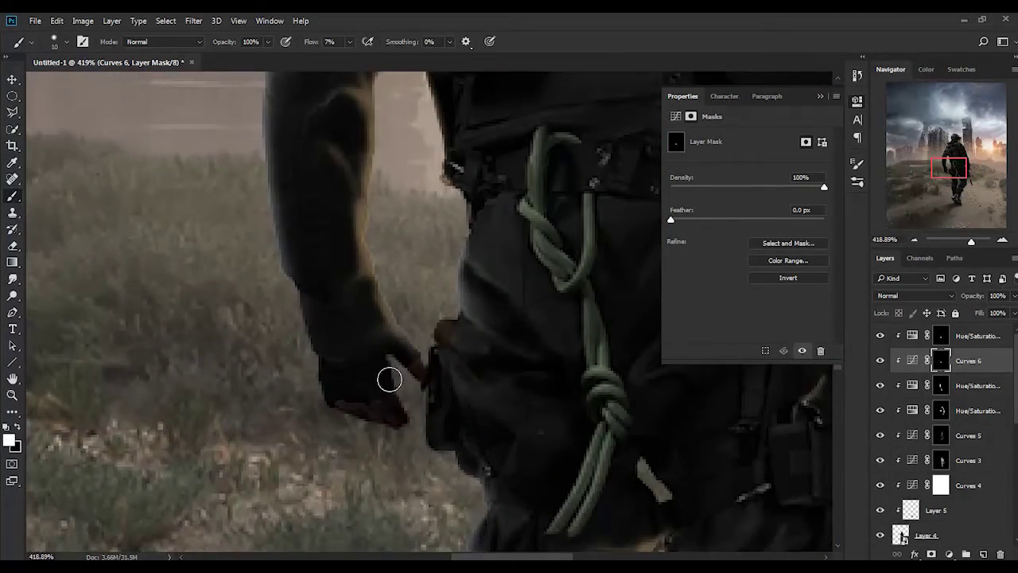
With a smaller brush, refine the Curves 6 mask around the gripping hand, alternating white and black
{"action": "key", "text": "bracketleft"}
{"action": "key", "text": "bracketleft"}
{"action": "key", "text": "bracketleft"}
{"action": "scroll", "coordinate": [393, 380], "scroll_direction": "up", "scroll_amount": 1}
{"action": "scroll", "coordinate": [406, 378], "scroll_direction": "down", "scroll_amount": 2}
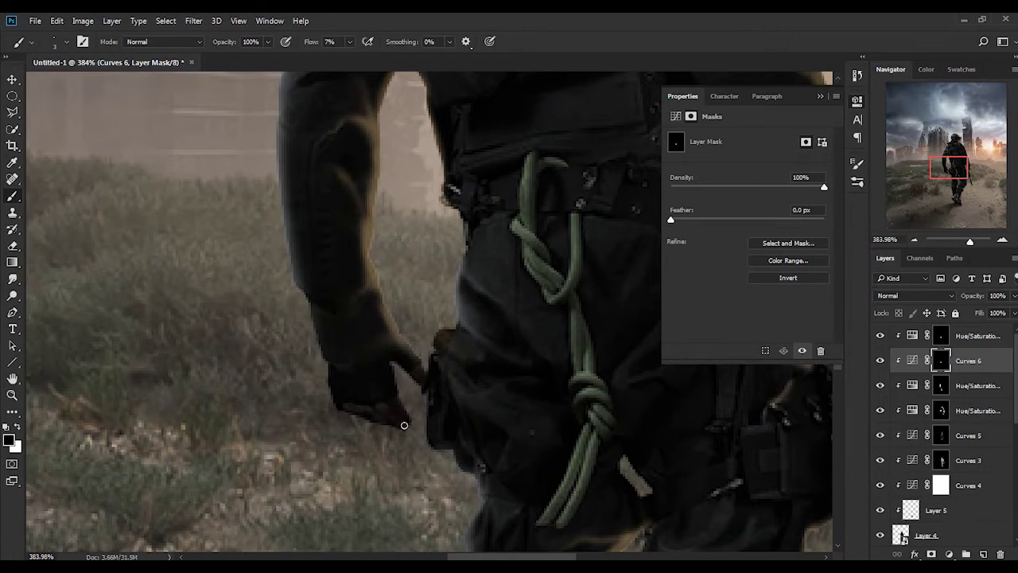
{"action": "scroll", "coordinate": [361, 418], "scroll_direction": "down", "scroll_amount": 1}
{"action": "scroll", "coordinate": [389, 411], "scroll_direction": "down", "scroll_amount": 5}
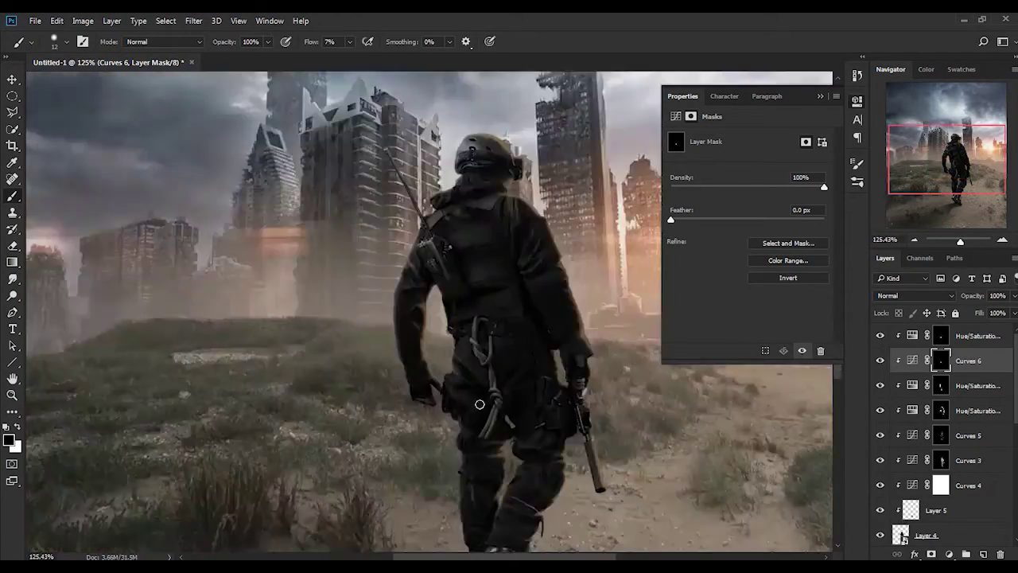
{"action": "scroll", "coordinate": [478, 398], "scroll_direction": "up", "scroll_amount": 4}
{"action": "key", "text": "x"}
{"action": "scroll", "coordinate": [470, 386], "scroll_direction": "up", "scroll_amount": 3}
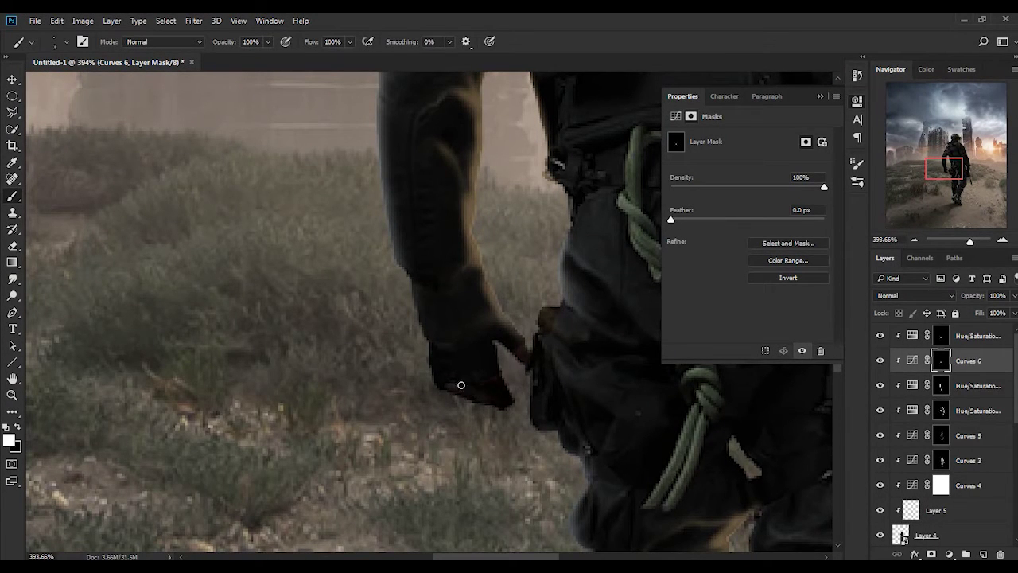
{"action": "scroll", "coordinate": [489, 386], "scroll_direction": "down", "scroll_amount": 2}
{"action": "scroll", "coordinate": [500, 398], "scroll_direction": "up", "scroll_amount": 1}
{"action": "key", "text": "x"}
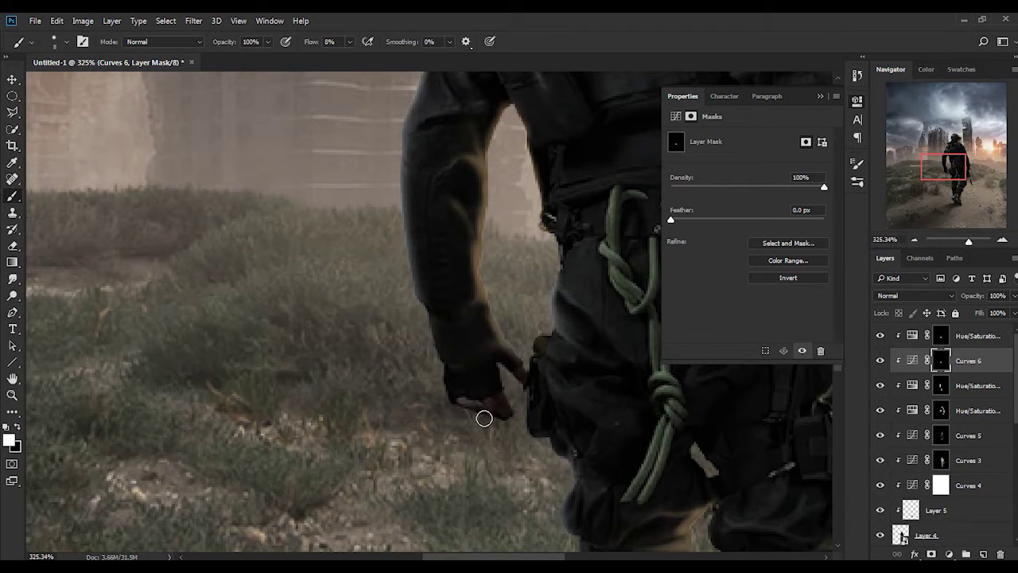
{"action": "scroll", "coordinate": [506, 396], "scroll_direction": "down", "scroll_amount": 10}
Paint the Curves 6 darkening in white over the soldier's back and body
{"action": "left_click", "coordinate": [912, 360]}
{"action": "scroll", "coordinate": [397, 318], "scroll_direction": "up", "scroll_amount": 5}
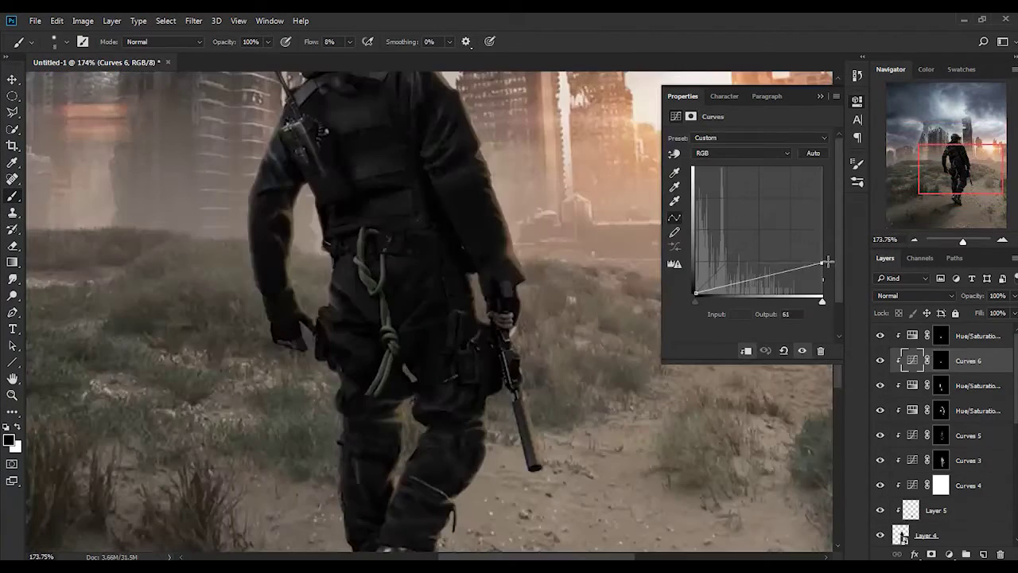
{"action": "scroll", "coordinate": [397, 358], "scroll_direction": "up", "scroll_amount": 2}
{"action": "left_click", "coordinate": [941, 361]}
{"action": "key", "text": "x"}
{"action": "scroll", "coordinate": [355, 477], "scroll_direction": "up", "scroll_amount": 2}
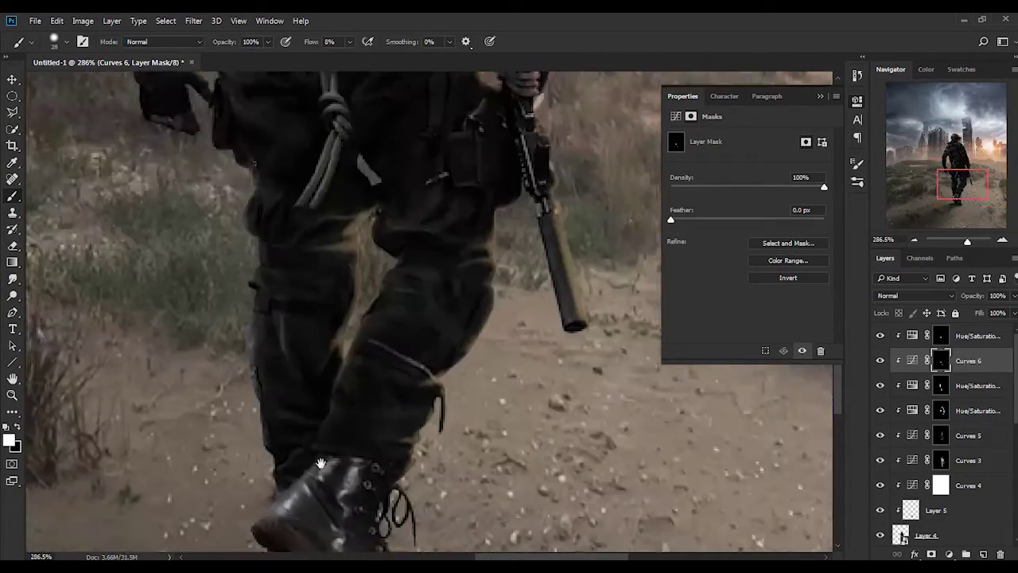
{"action": "scroll", "coordinate": [414, 505], "scroll_direction": "up", "scroll_amount": 5}
{"action": "scroll", "coordinate": [364, 397], "scroll_direction": "up", "scroll_amount": 3}
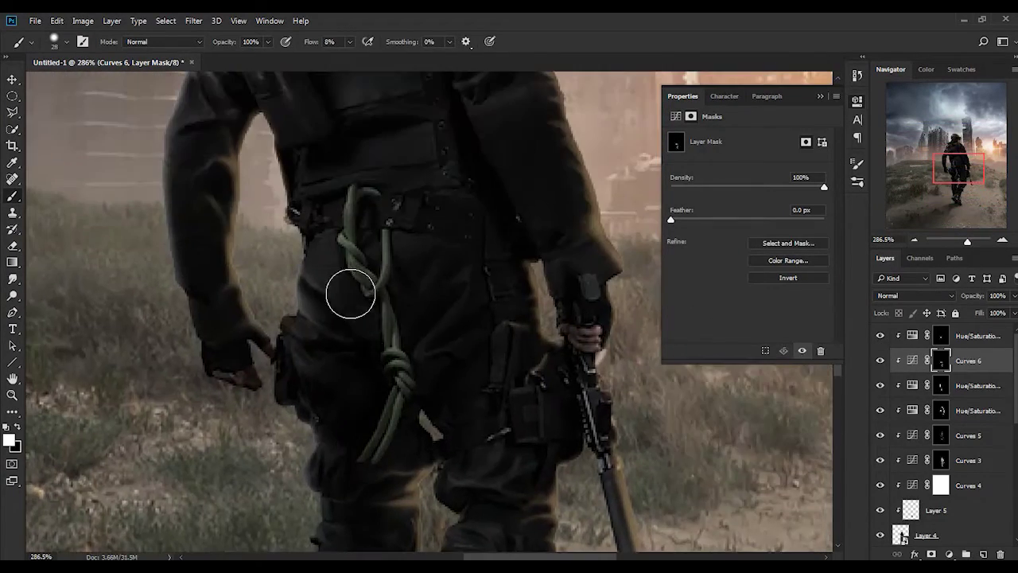
{"action": "left_click_drag", "start_coordinate": [432, 318], "coordinate": [404, 434]}
{"action": "scroll", "coordinate": [337, 261], "scroll_direction": "down", "scroll_amount": 2}
{"action": "scroll", "coordinate": [467, 284], "scroll_direction": "down", "scroll_amount": 3}
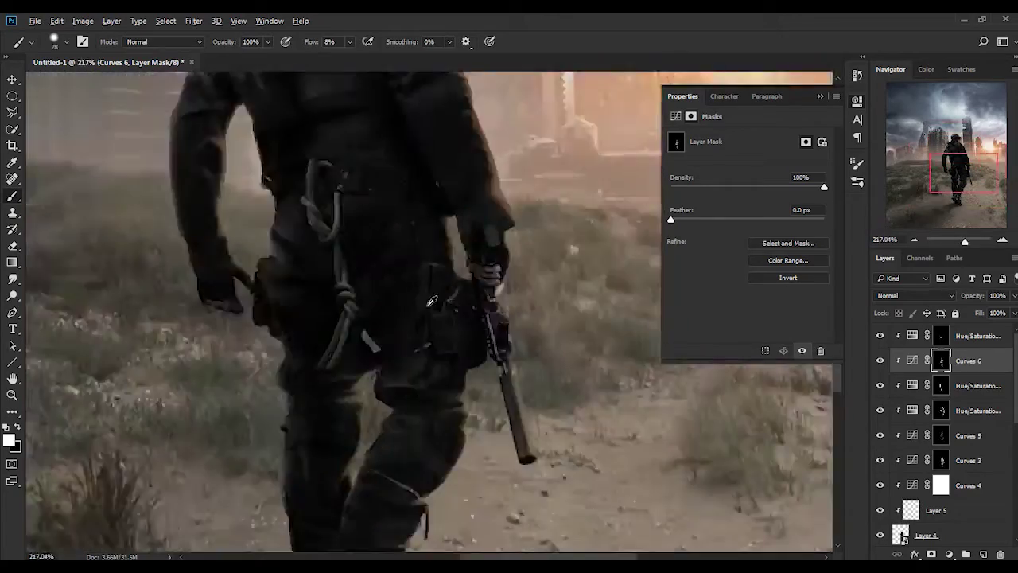
{"action": "scroll", "coordinate": [466, 284], "scroll_direction": "down", "scroll_amount": 5}
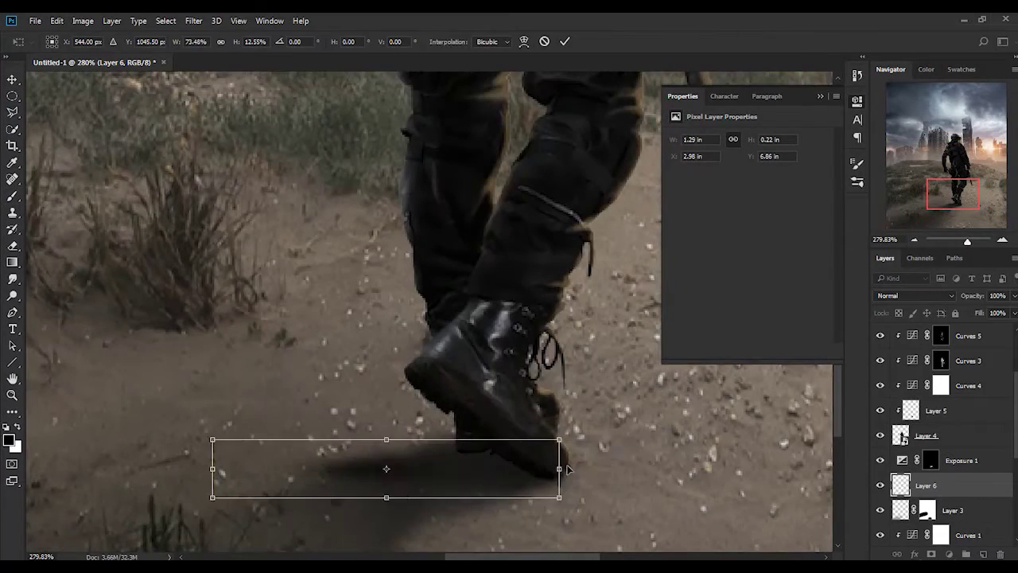
Squash, rotate and stretch the Layer 6 shadow beneath the boot along the dirt path
{"action": "left_click_drag", "start_coordinate": [654, 510], "coordinate": [658, 475]}
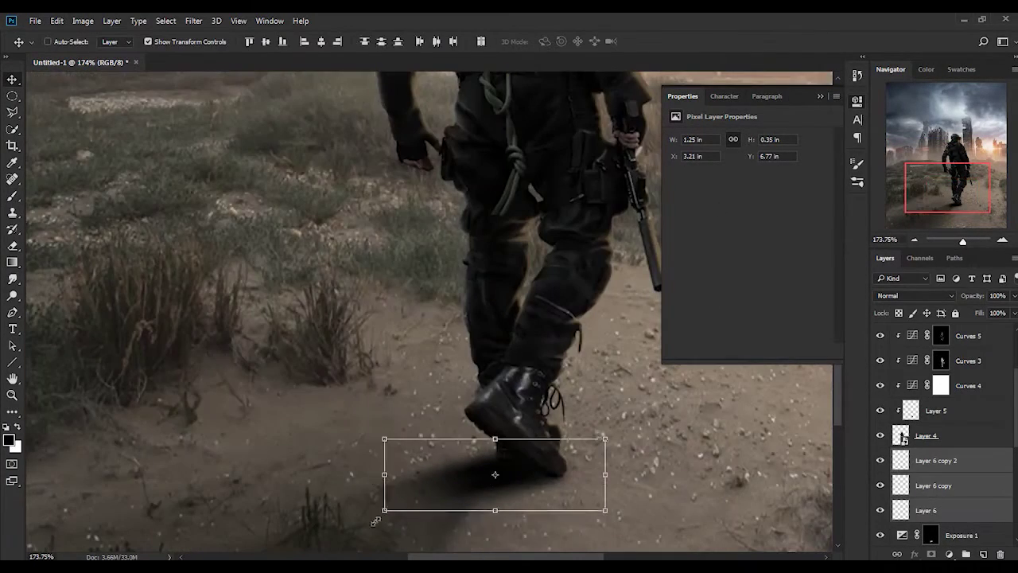
{"action": "left_click_drag", "start_coordinate": [395, 509], "coordinate": [318, 340]}
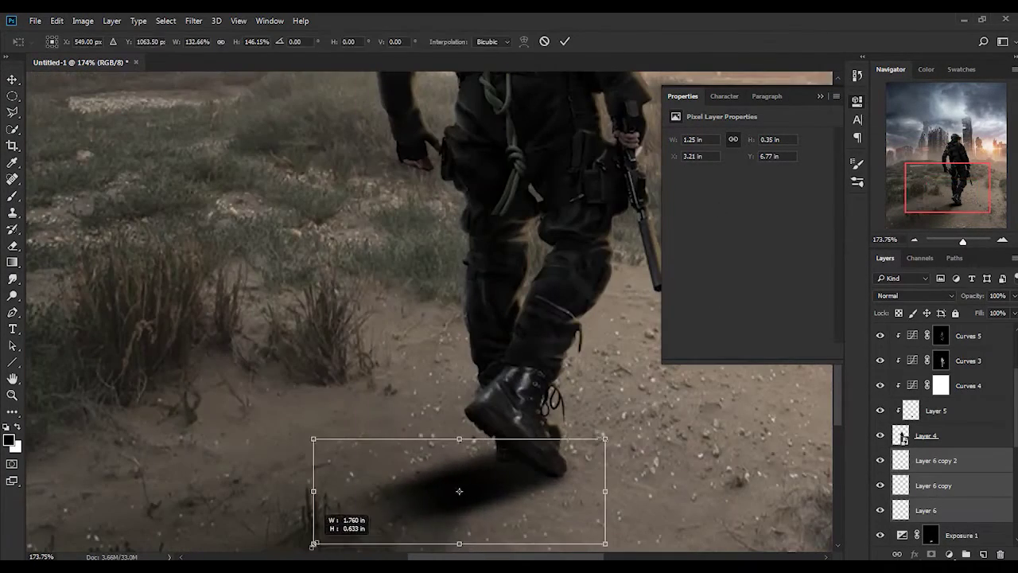
{"action": "left_click_drag", "start_coordinate": [317, 456], "coordinate": [239, 482]}
{"action": "key", "text": "Return"}
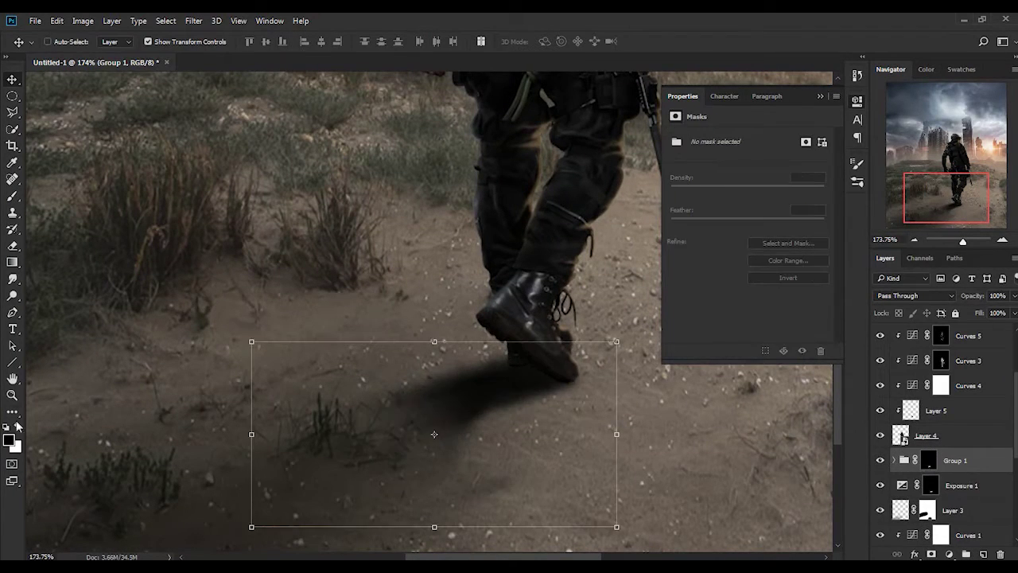
{"action": "key", "text": "ctrl+0"}
{"action": "key", "text": "z"}
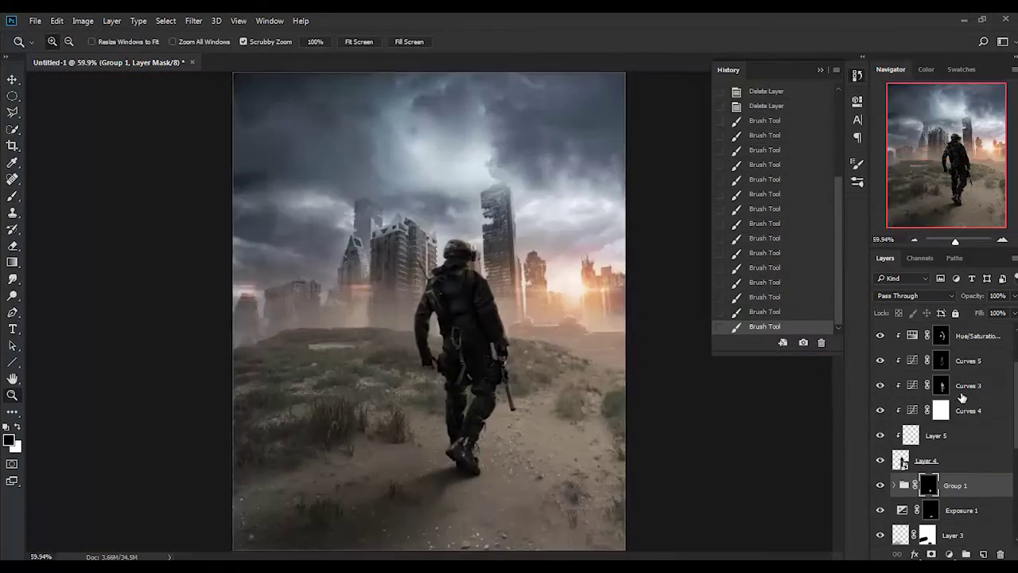
Apply the FallColors.look lookup table to the new Color Lookup layer
{"action": "left_click", "coordinate": [761, 467]}
{"action": "left_click", "coordinate": [774, 137]}
{"action": "left_click", "coordinate": [753, 284]}
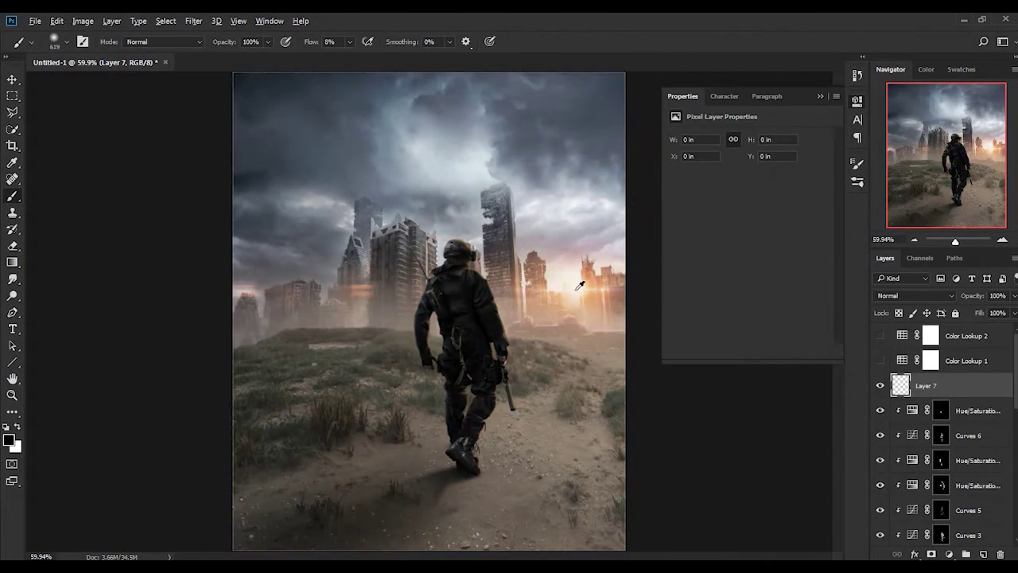
Set Layer 7 to Screen, paint glow in sunset-sampled orange, and set Layer 9 to Overlay
{"action": "left_click", "coordinate": [915, 295]}
{"action": "left_click", "coordinate": [907, 374]}
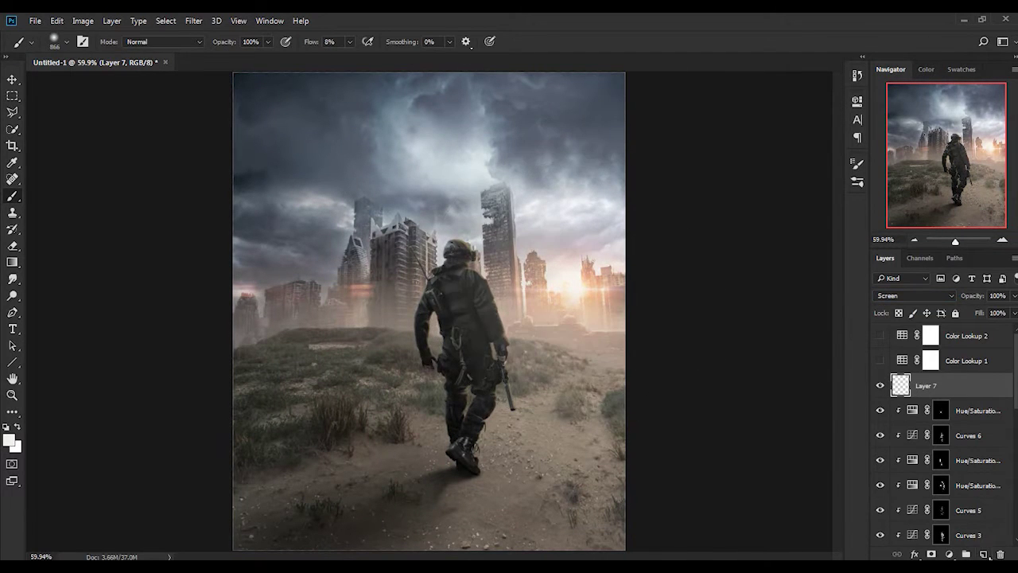
{"action": "key", "text": "["}
{"action": "key", "text": "["}
{"action": "key", "text": "["}
{"action": "left_click", "coordinate": [563, 296], "text": "alt"}
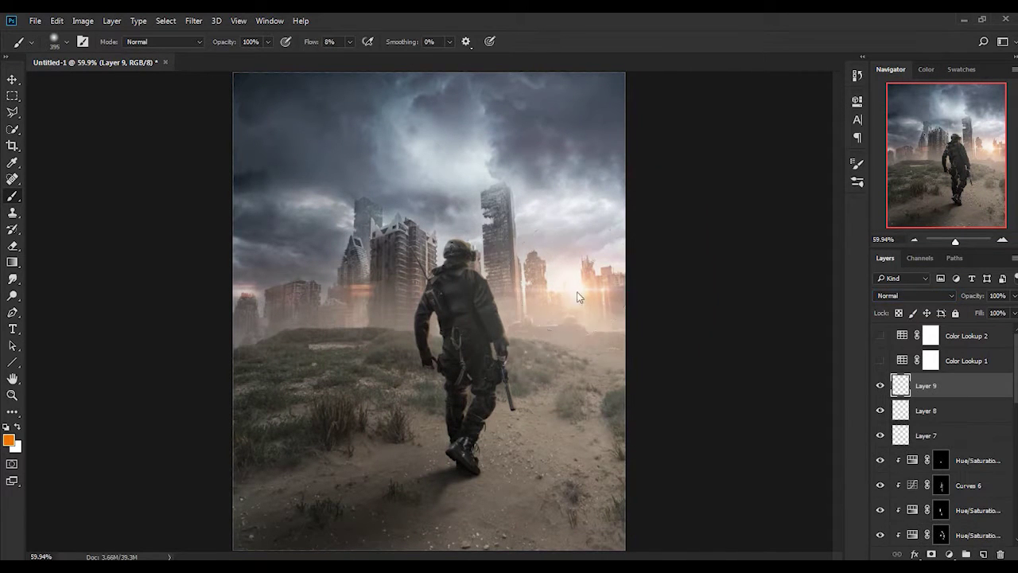
{"action": "left_click", "coordinate": [914, 295]}
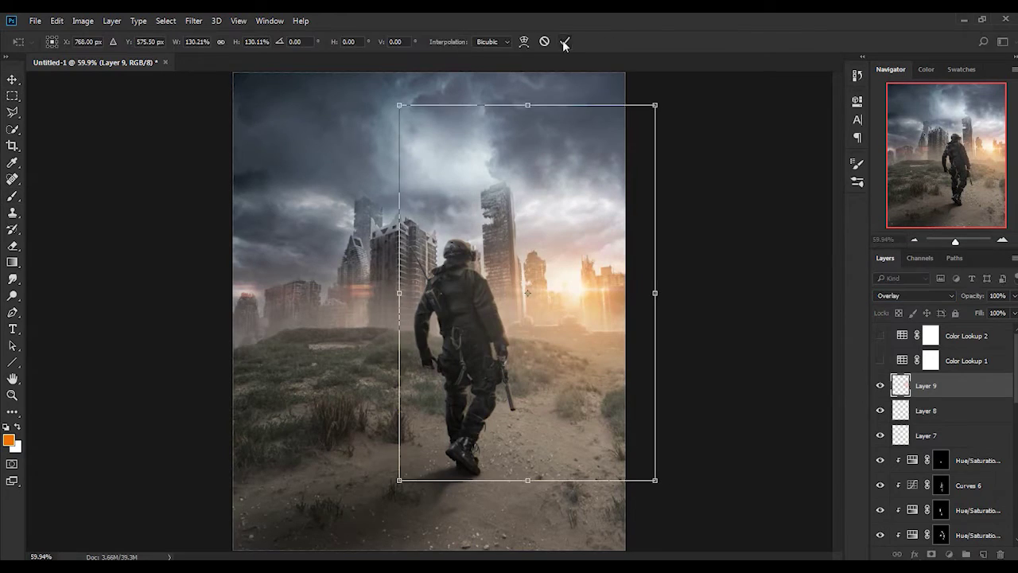
{"action": "left_click", "coordinate": [880, 360]}
{"action": "left_click", "coordinate": [967, 360]}
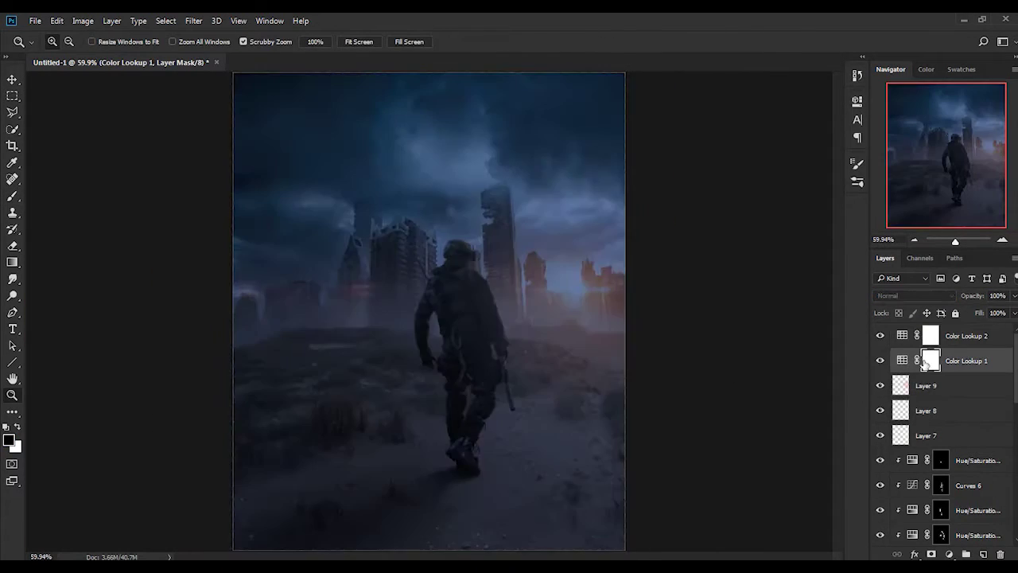
Mask the Color Lookup 1 grade out of the sunset glow and paint it back into the upper sky
{"action": "key", "text": "b"}
{"action": "left_click_drag", "start_coordinate": [596, 291], "coordinate": [521, 295]}
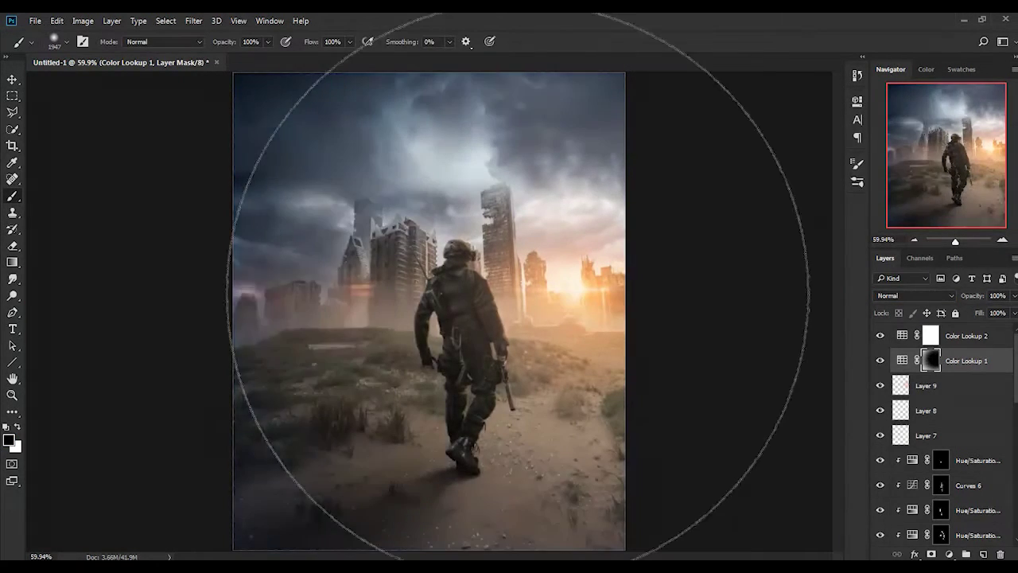
{"action": "left_click", "coordinate": [880, 360]}
{"action": "key", "text": "bracketleft"}
{"action": "key", "text": "bracketleft"}
{"action": "key", "text": "bracketleft"}
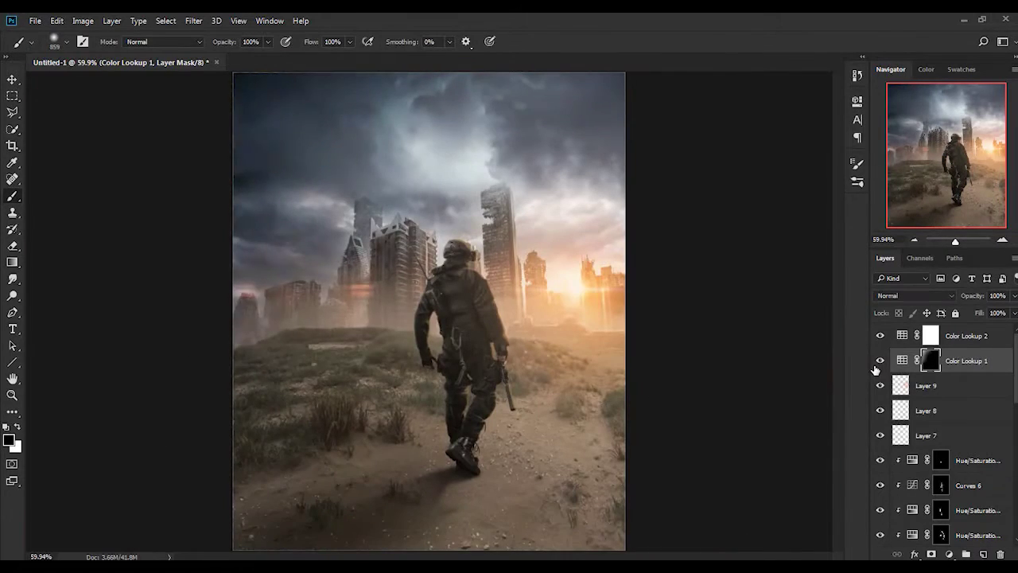
{"action": "key", "text": "x"}
{"action": "left_click_drag", "start_coordinate": [299, 167], "coordinate": [445, 183]}
{"action": "scroll", "coordinate": [451, 206], "scroll_direction": "down", "scroll_amount": 3}
{"action": "key", "text": "z"}
{"action": "left_click", "coordinate": [358, 41]}
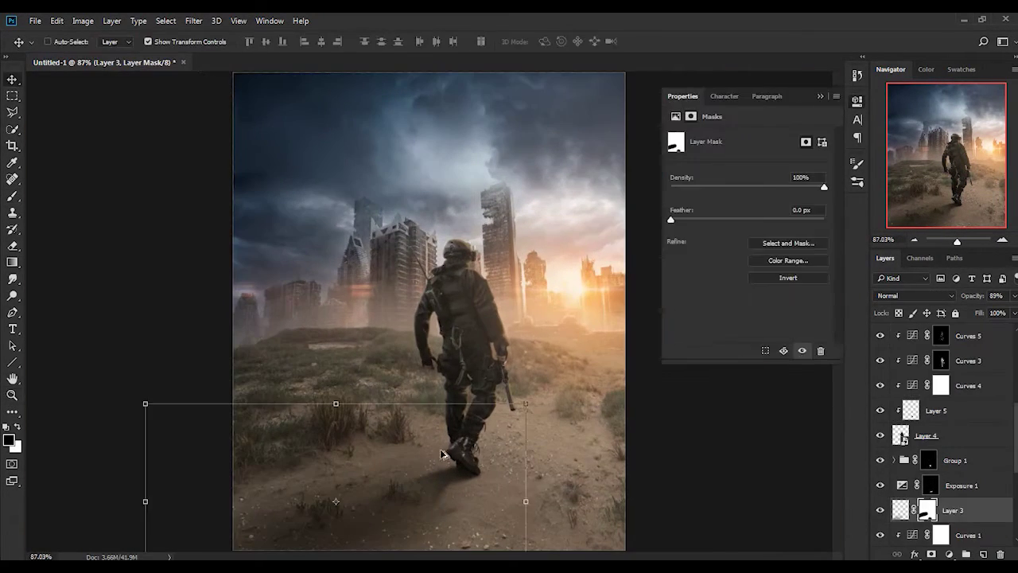
Resize the brush and refine the Color Lookup 1 sky gradient mask
{"action": "scroll", "coordinate": [634, 260], "scroll_direction": "down", "scroll_amount": 2}
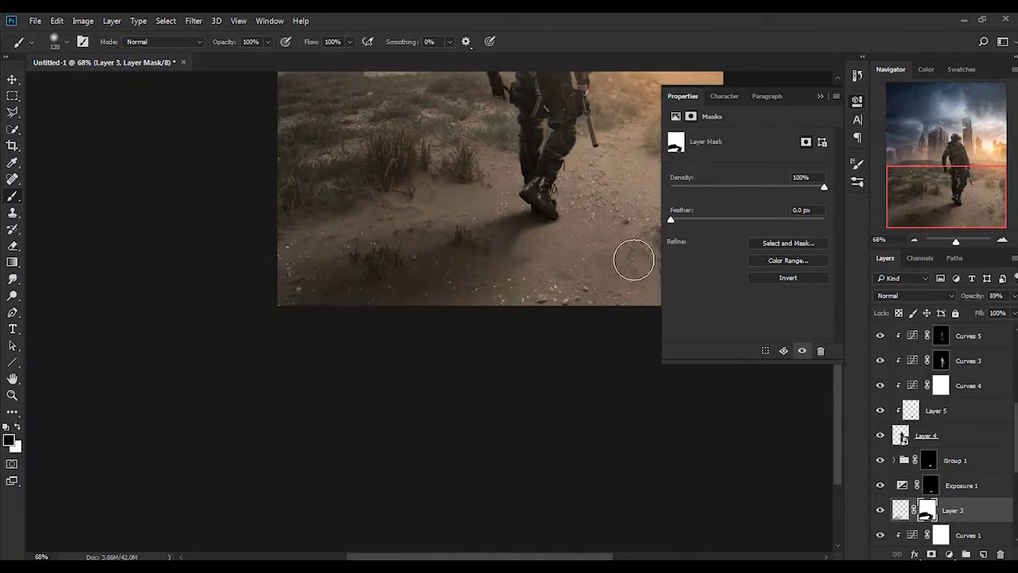
{"action": "scroll", "coordinate": [549, 279], "scroll_direction": "down", "scroll_amount": 3}
{"action": "scroll", "coordinate": [382, 438], "scroll_direction": "up", "scroll_amount": 2}
{"action": "right_click", "coordinate": [455, 273]}
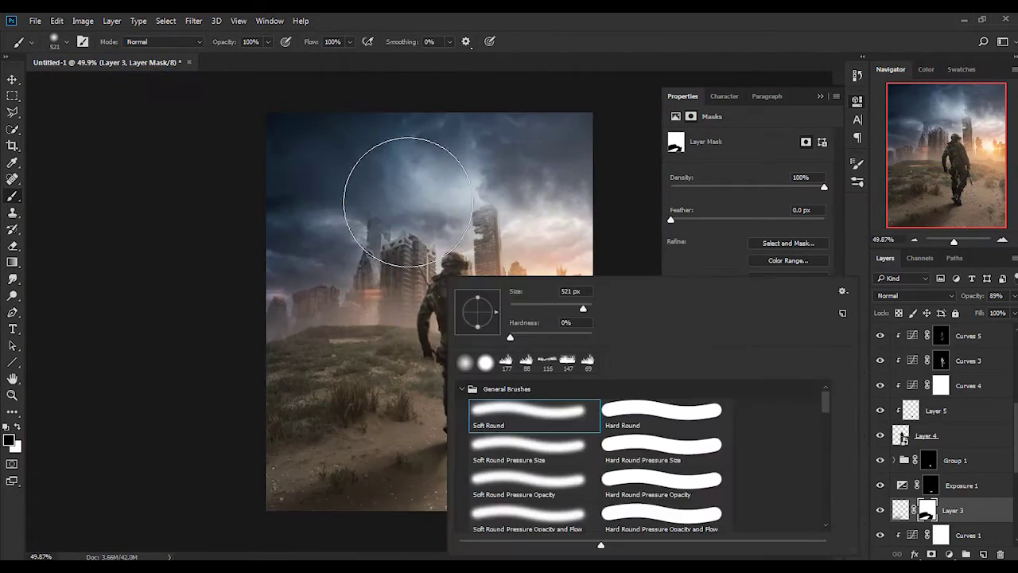
{"action": "key", "text": "Escape"}
{"action": "scroll", "coordinate": [323, 465], "scroll_direction": "down", "scroll_amount": 1}
{"action": "scroll", "coordinate": [322, 466], "scroll_direction": "up", "scroll_amount": 3}
{"action": "scroll", "coordinate": [279, 409], "scroll_direction": "down", "scroll_amount": 3}
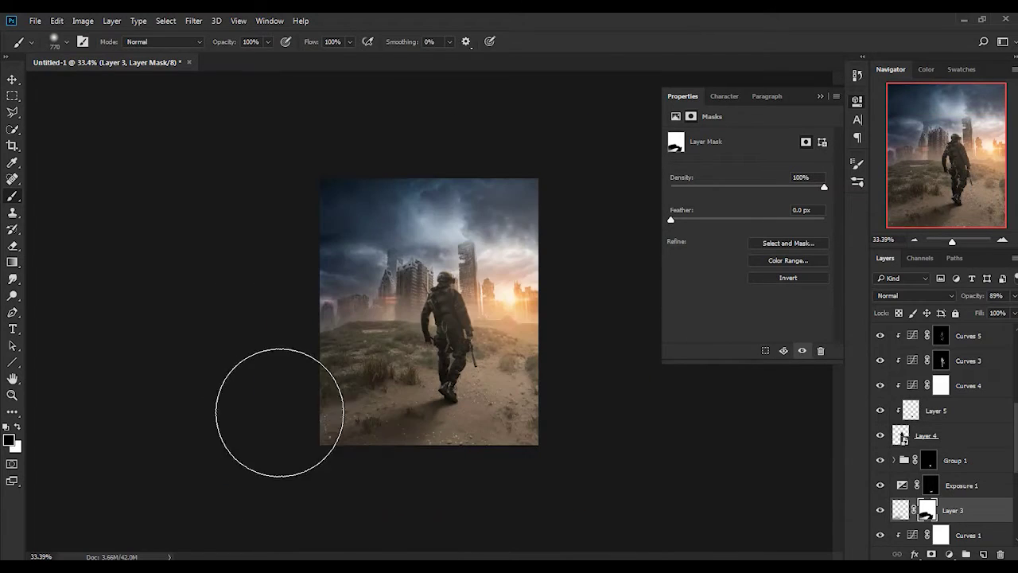
{"action": "key", "text": "z"}
{"action": "scroll", "coordinate": [133, 365], "scroll_direction": "up", "scroll_amount": 2}
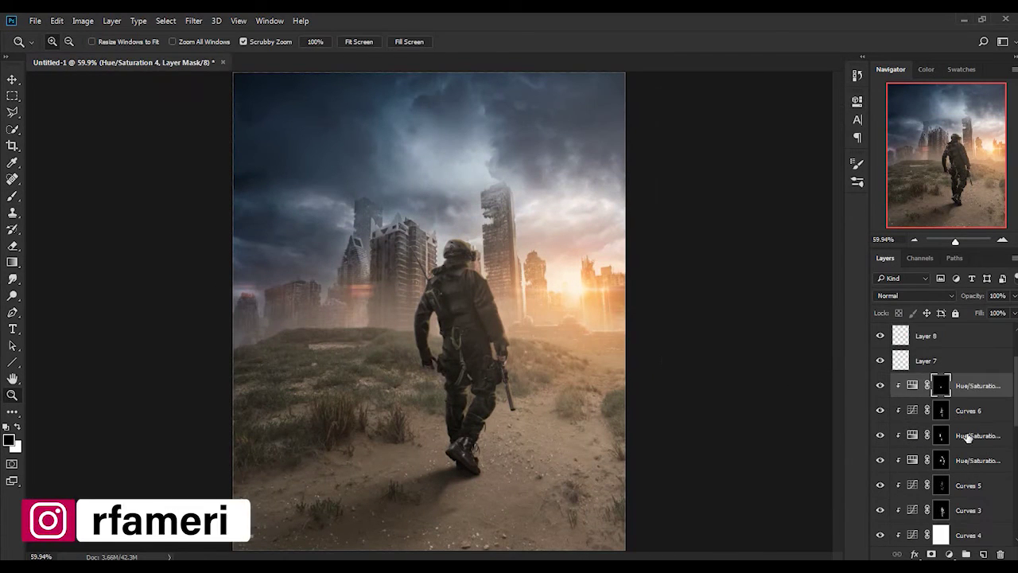
{"action": "scroll", "coordinate": [980, 463], "scroll_direction": "down", "scroll_amount": 5}
{"action": "left_click", "coordinate": [958, 482]}
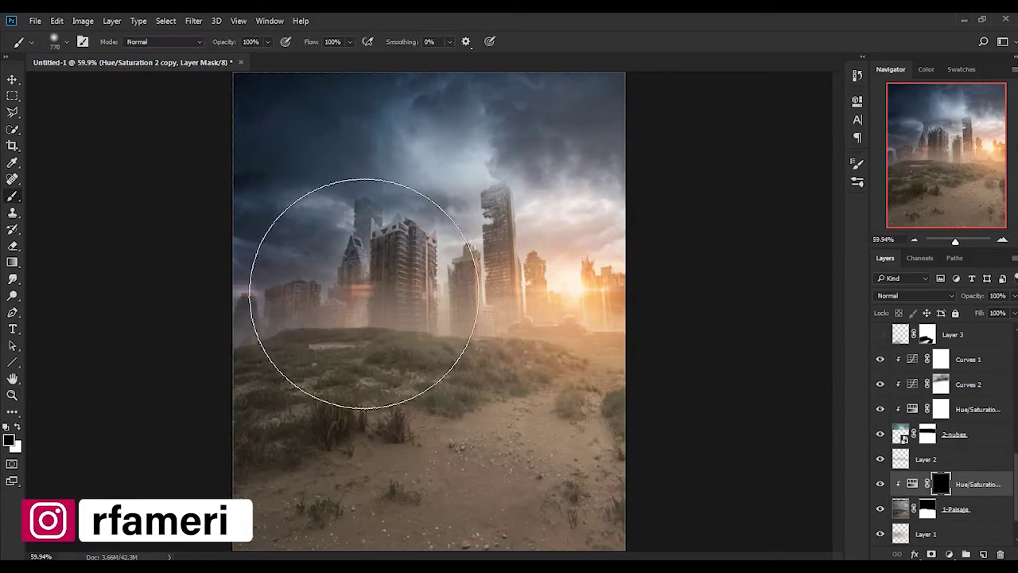
Brush grass-textured edges along the horizon into the layer masks using the grass brush
{"action": "left_click", "coordinate": [12, 197]}
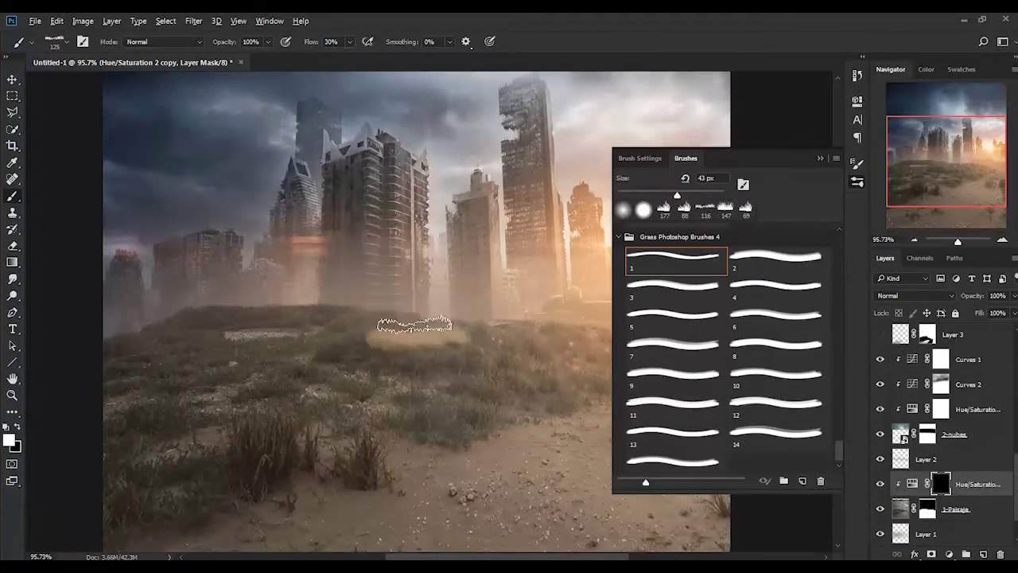
{"action": "scroll", "coordinate": [442, 342], "scroll_direction": "up", "scroll_amount": 1}
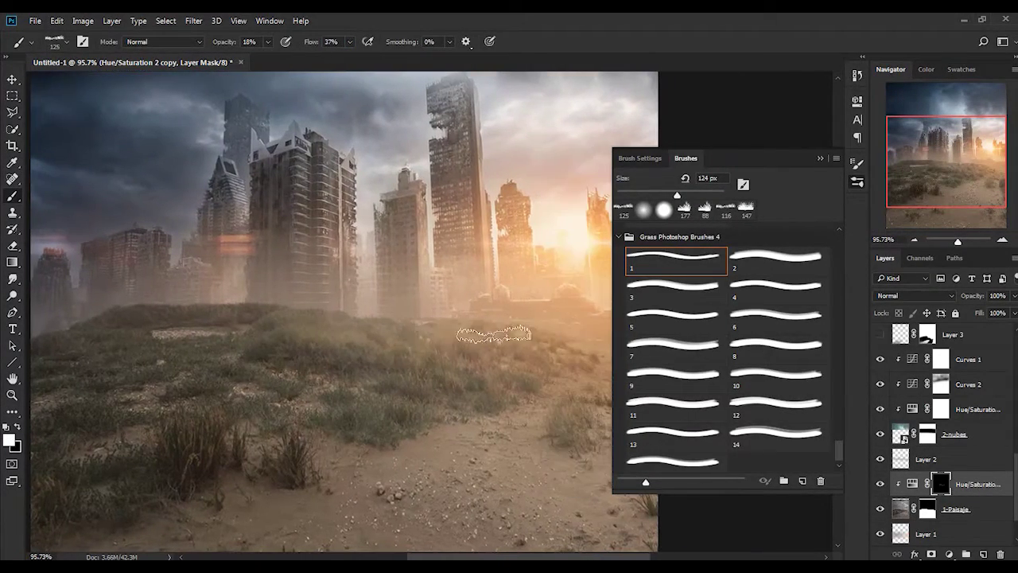
{"action": "scroll", "coordinate": [493, 351], "scroll_direction": "up", "scroll_amount": 1}
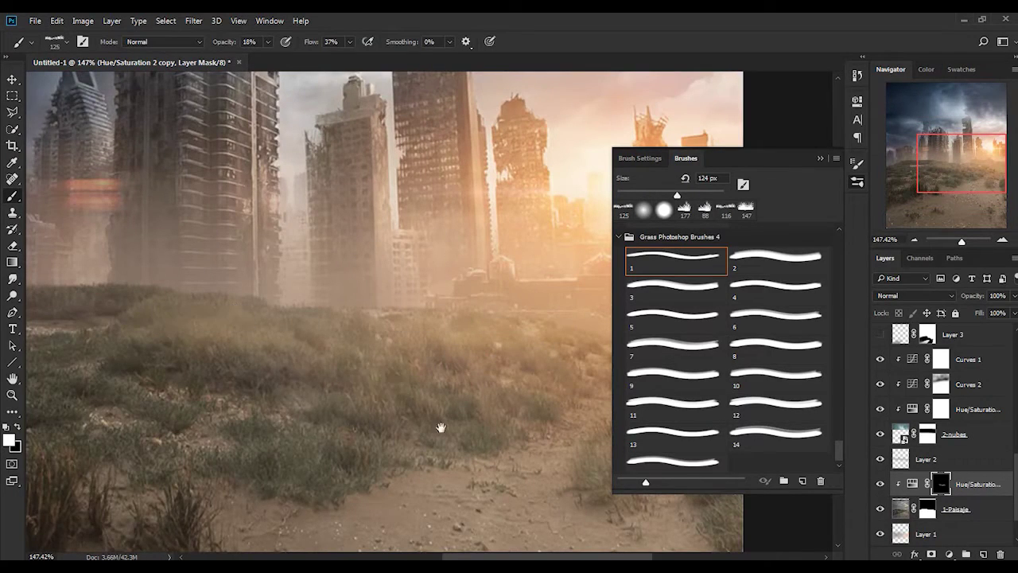
{"action": "scroll", "coordinate": [340, 357], "scroll_direction": "up", "scroll_amount": 2}
{"action": "scroll", "coordinate": [239, 342], "scroll_direction": "left", "scroll_amount": 5}
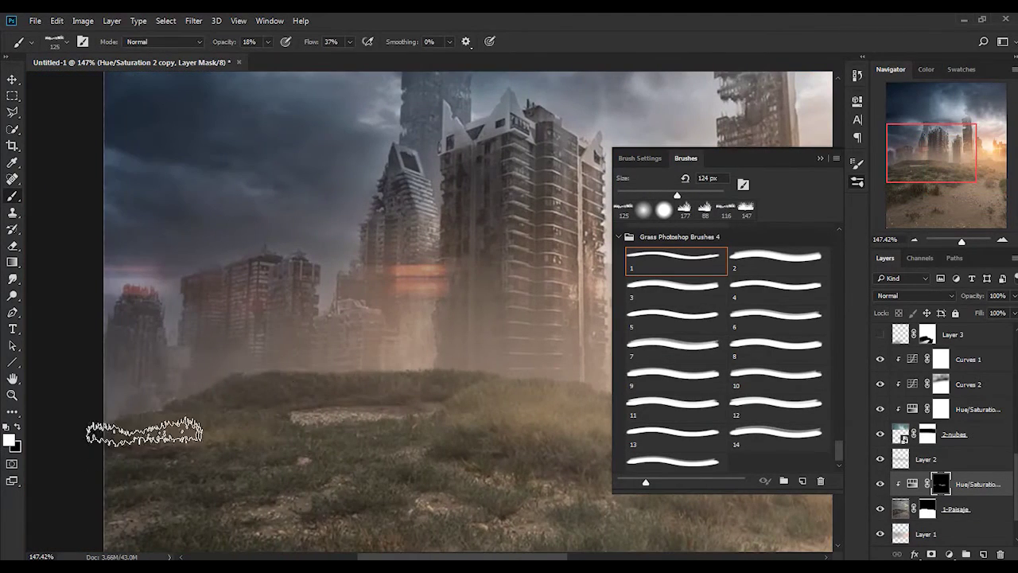
{"action": "scroll", "coordinate": [361, 458], "scroll_direction": "down", "scroll_amount": 4}
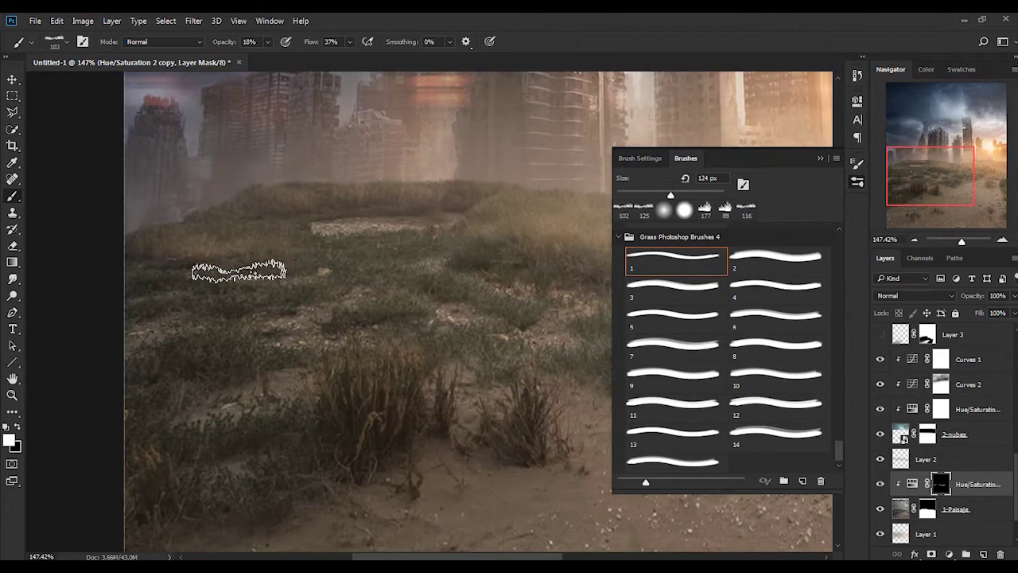
{"action": "scroll", "coordinate": [217, 364], "scroll_direction": "down", "scroll_amount": 3}
{"action": "scroll", "coordinate": [466, 359], "scroll_direction": "up", "scroll_amount": 1}
{"action": "scroll", "coordinate": [328, 374], "scroll_direction": "right", "scroll_amount": 5}
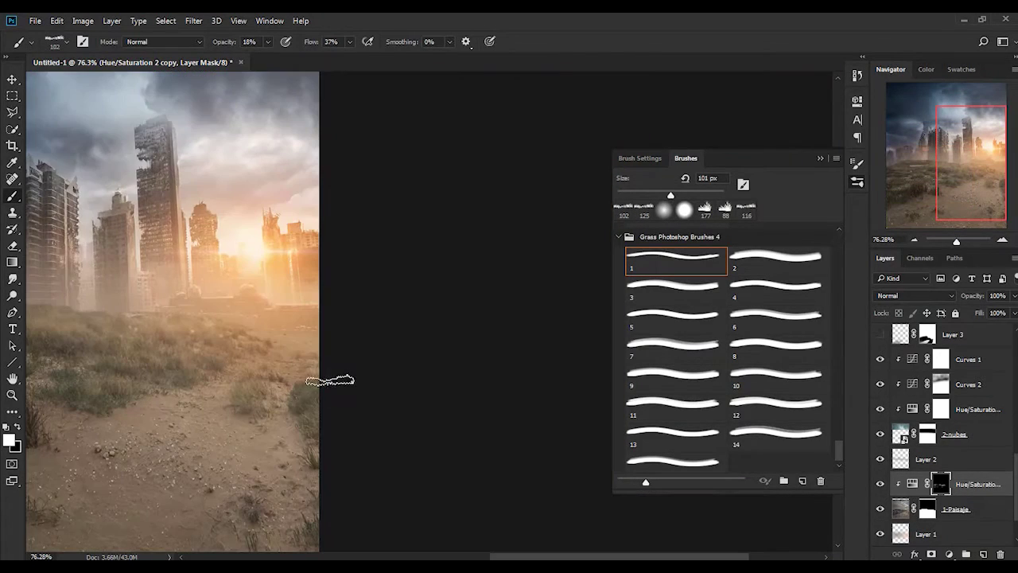
{"action": "scroll", "coordinate": [323, 394], "scroll_direction": "down", "scroll_amount": 2}
{"action": "scroll", "coordinate": [391, 397], "scroll_direction": "down", "scroll_amount": 3}
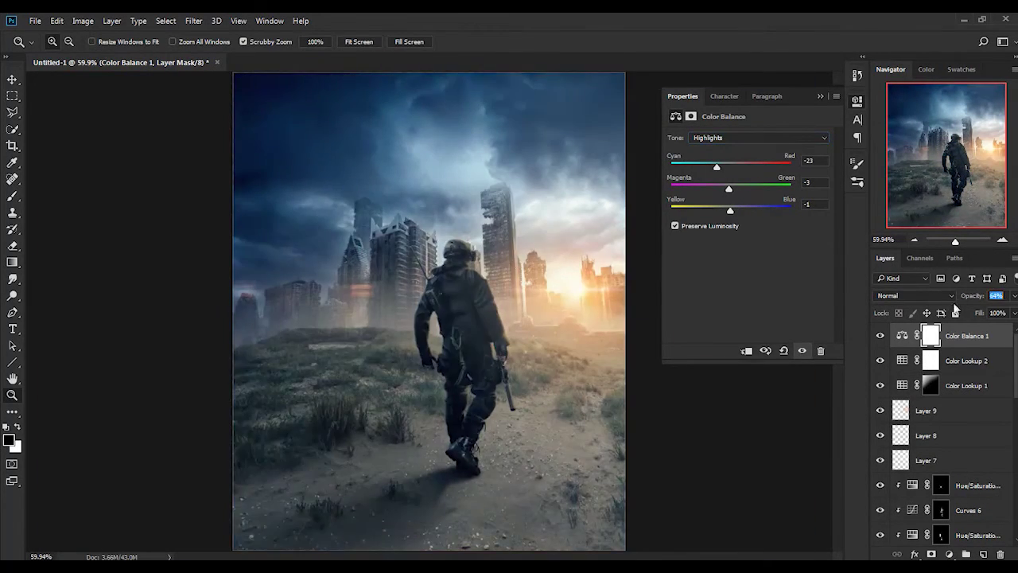
Move Color Balance 1 below Color Lookup 2 and set its opacity to 47%
{"action": "left_click_drag", "start_coordinate": [889, 340], "coordinate": [965, 379]}
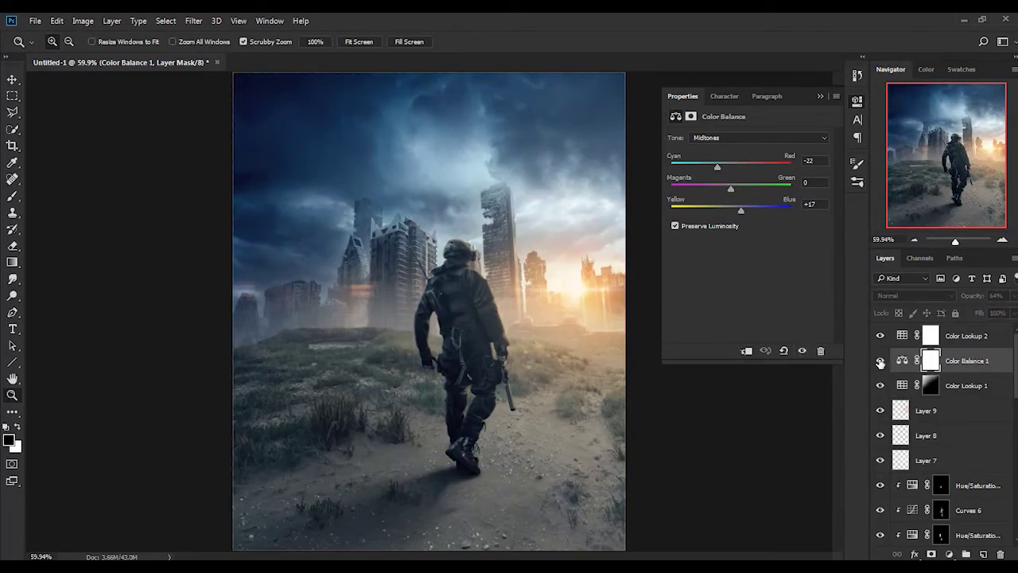
{"action": "left_click", "coordinate": [996, 295]}
{"action": "type", "text": "47"}
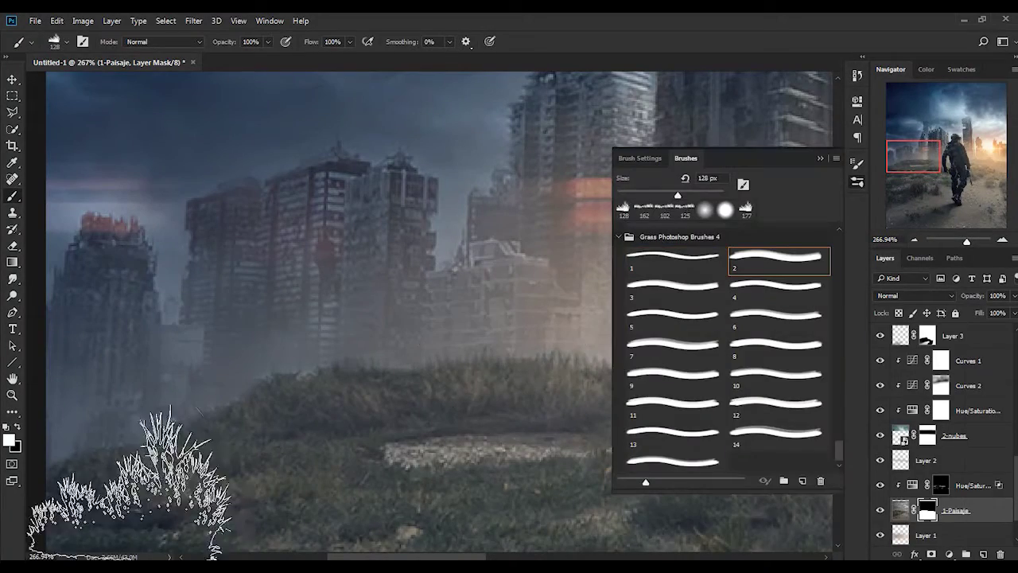
Paint more grass edges into the 1-Paisaje mask with the first grass brush preset
{"action": "key", "text": "comma"}
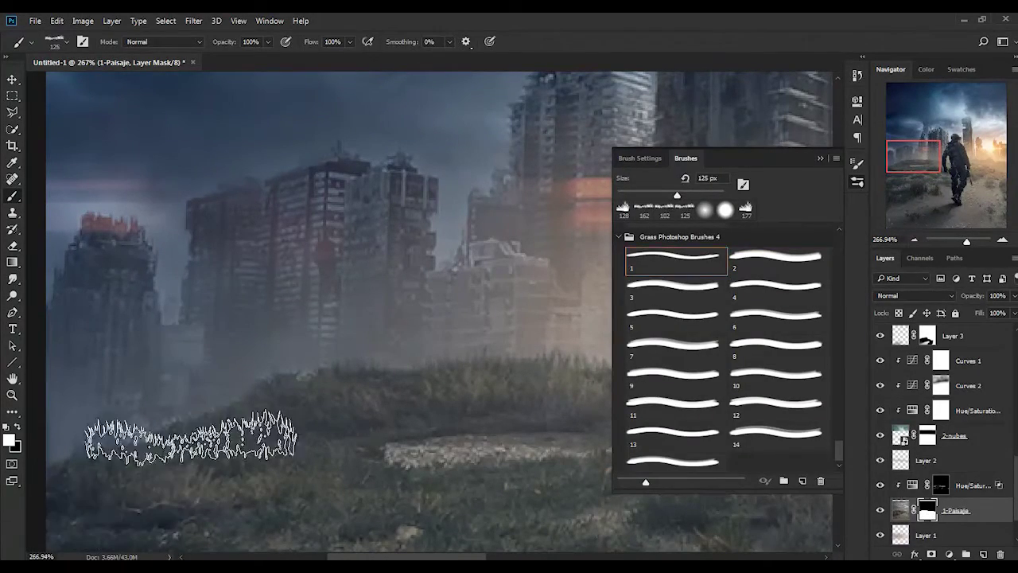
{"action": "key", "text": "F5"}
{"action": "key", "text": "ctrl+0"}
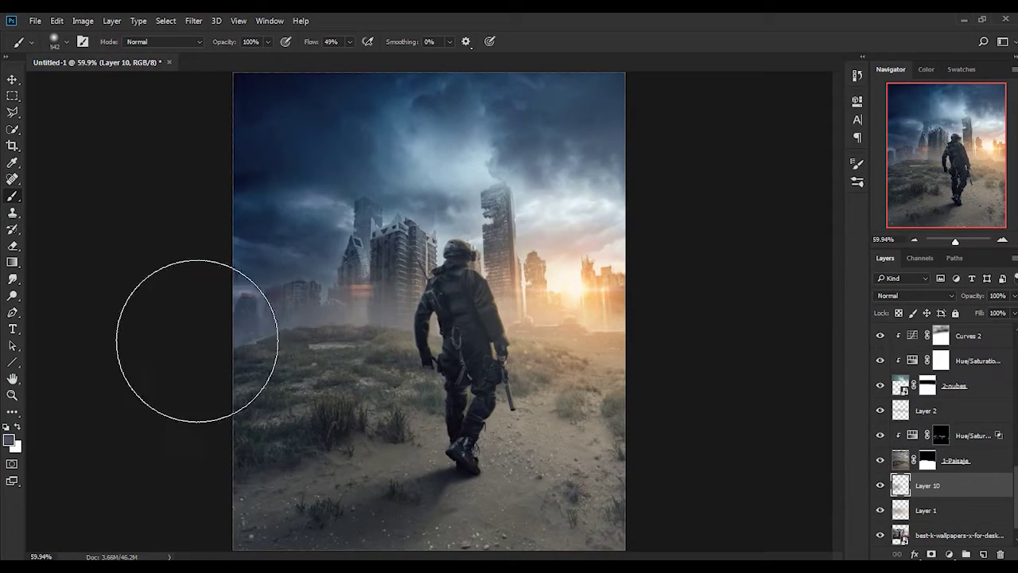
{"action": "scroll", "coordinate": [236, 353], "scroll_direction": "up", "scroll_amount": 4}
{"action": "scroll", "coordinate": [445, 398], "scroll_direction": "down", "scroll_amount": 5}
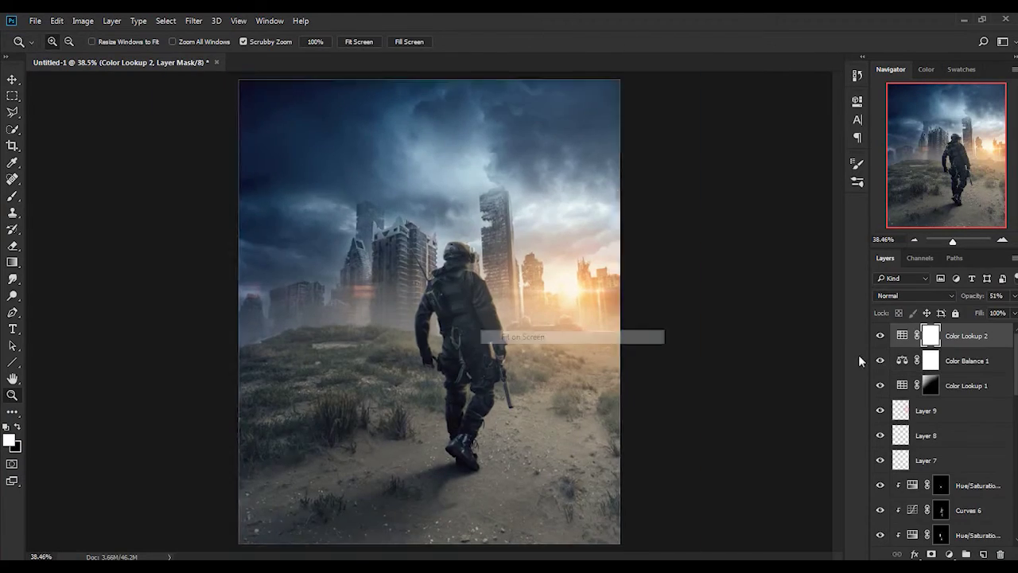
{"action": "left_click", "coordinate": [530, 344]}
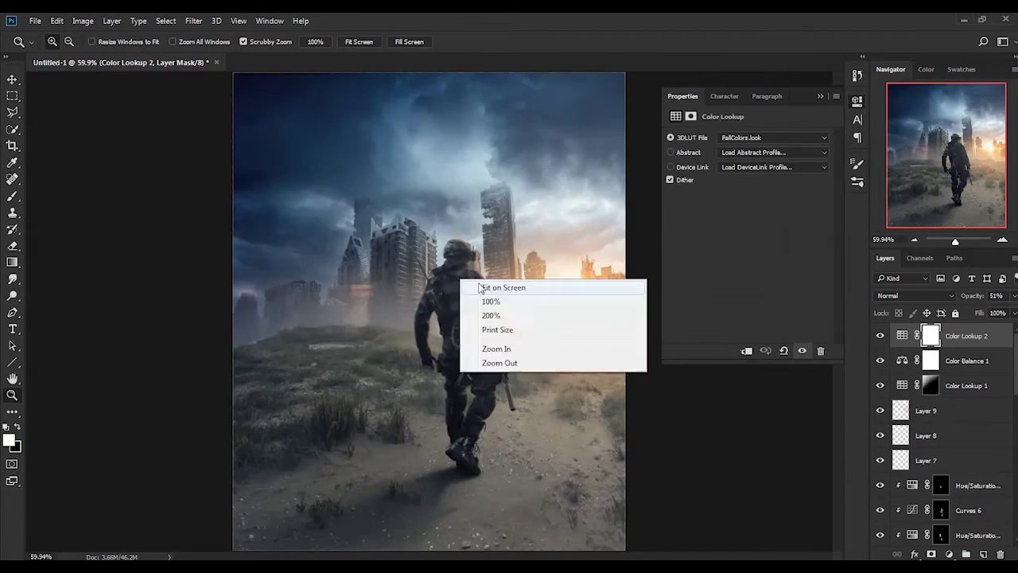
Stamp all visible layers into a new merged Layer 11 and begin a Camera Raw edit
{"action": "key", "text": "ctrl+alt+shift+e"}
{"action": "key", "text": "ctrl+shift+a"}
{"action": "left_click", "coordinate": [739, 151]}
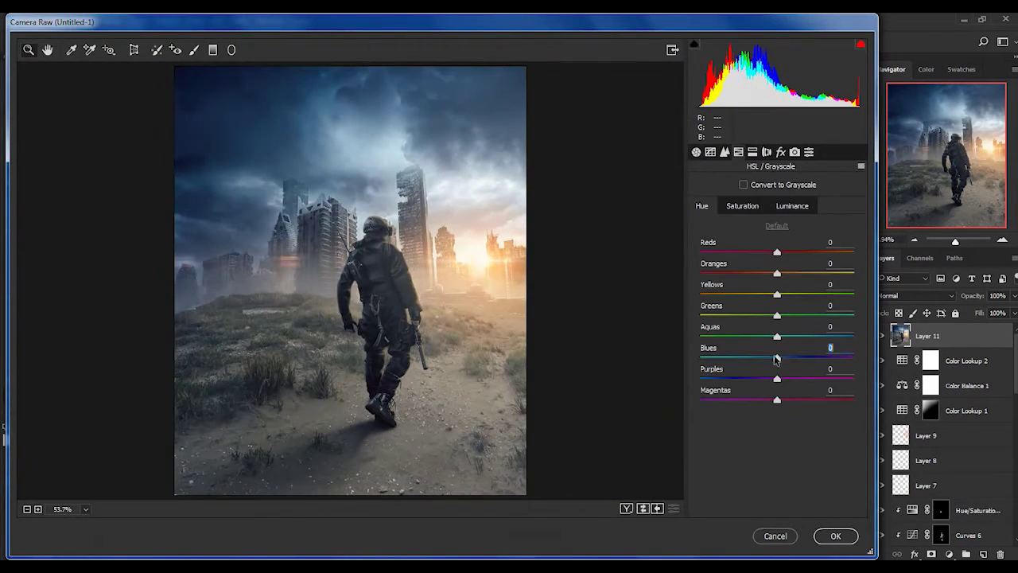
{"action": "key", "text": "ctrl+alt+1"}
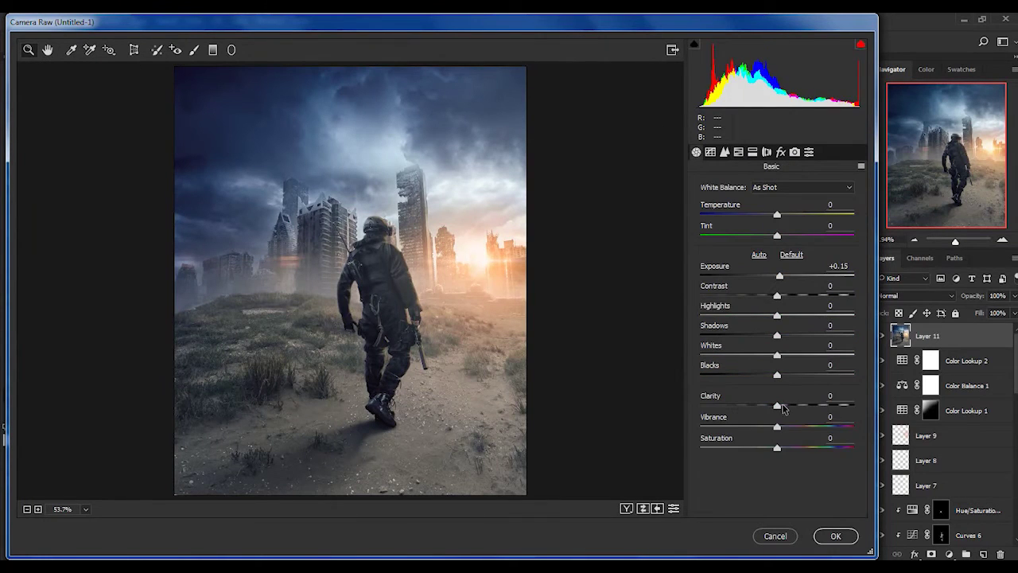
{"action": "type", "text": "0"}
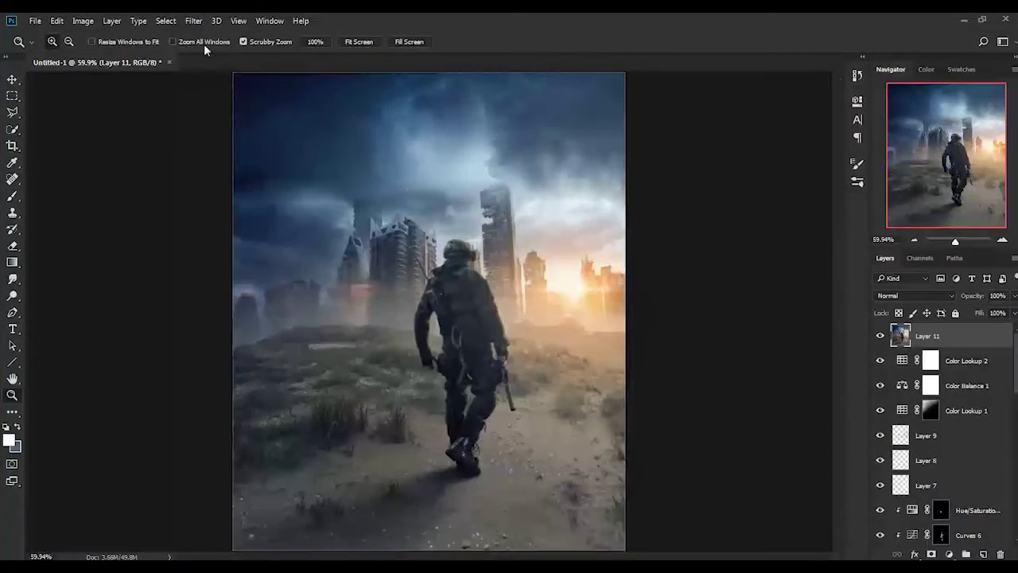
In Camera Raw, shift the Oranges and Yellows hues, lower Highlights slightly, and apply
{"action": "left_click", "coordinate": [193, 20]}
{"action": "left_click", "coordinate": [228, 93]}
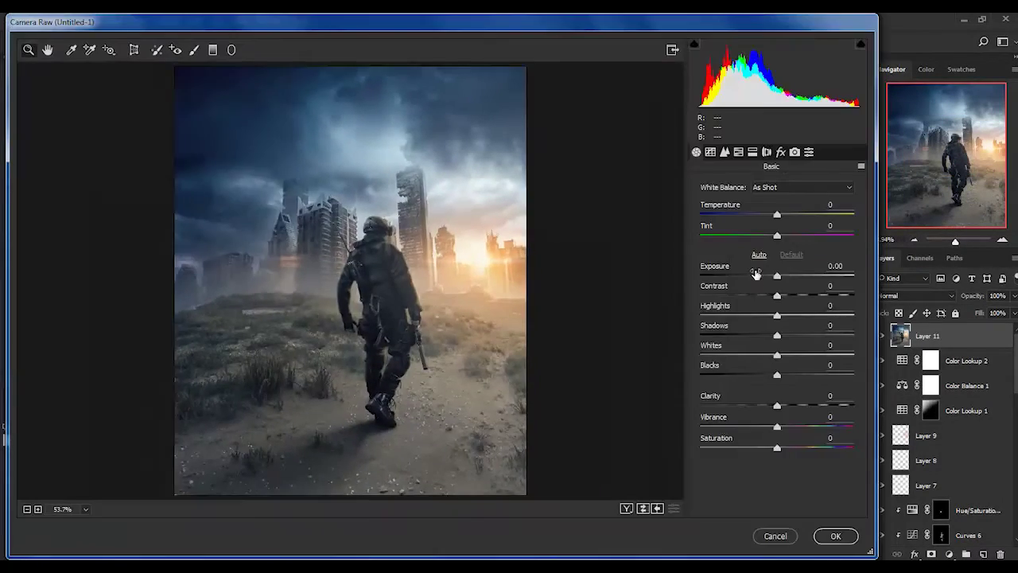
{"action": "left_click", "coordinate": [232, 49]}
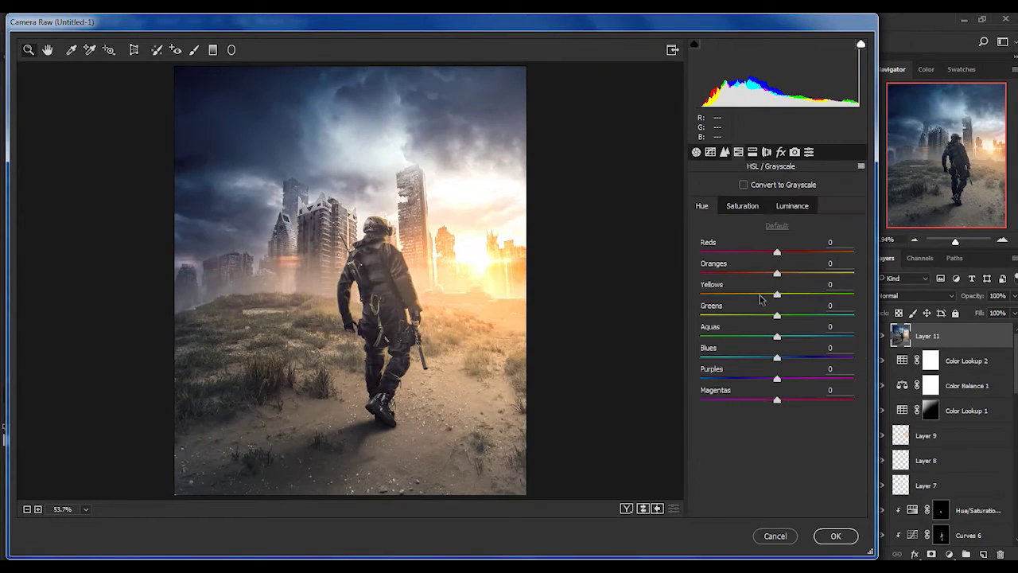
{"action": "left_click_drag", "start_coordinate": [742, 273], "coordinate": [754, 273]}
{"action": "left_click_drag", "start_coordinate": [738, 295], "coordinate": [770, 296]}
{"action": "mouse_move", "coordinate": [778, 315]}
{"action": "left_mouse_down"}
{"action": "mouse_move", "coordinate": [677, 325]}
{"action": "mouse_move", "coordinate": [776, 326]}
{"action": "left_mouse_up"}
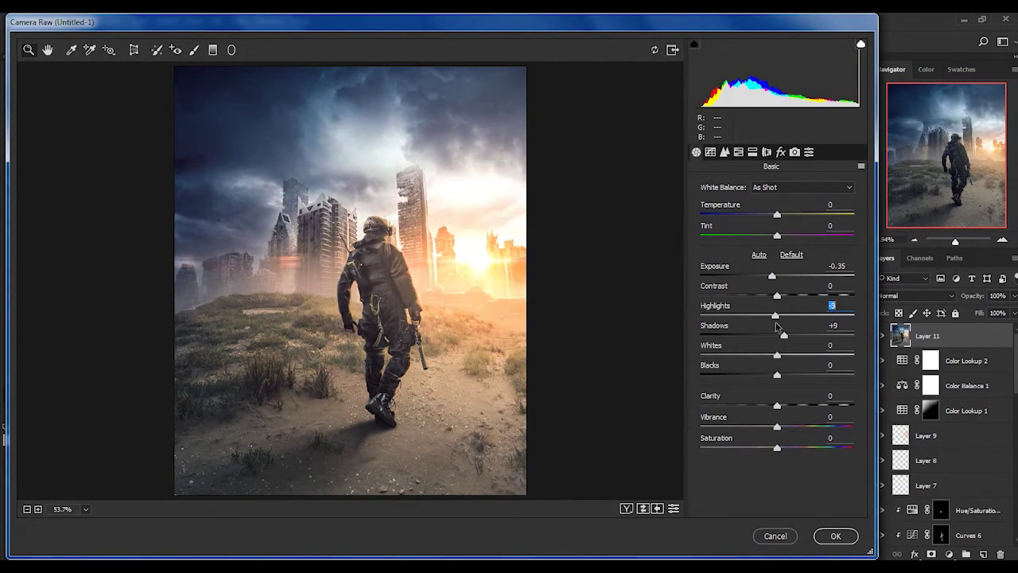
{"action": "left_click", "coordinate": [835, 535]}
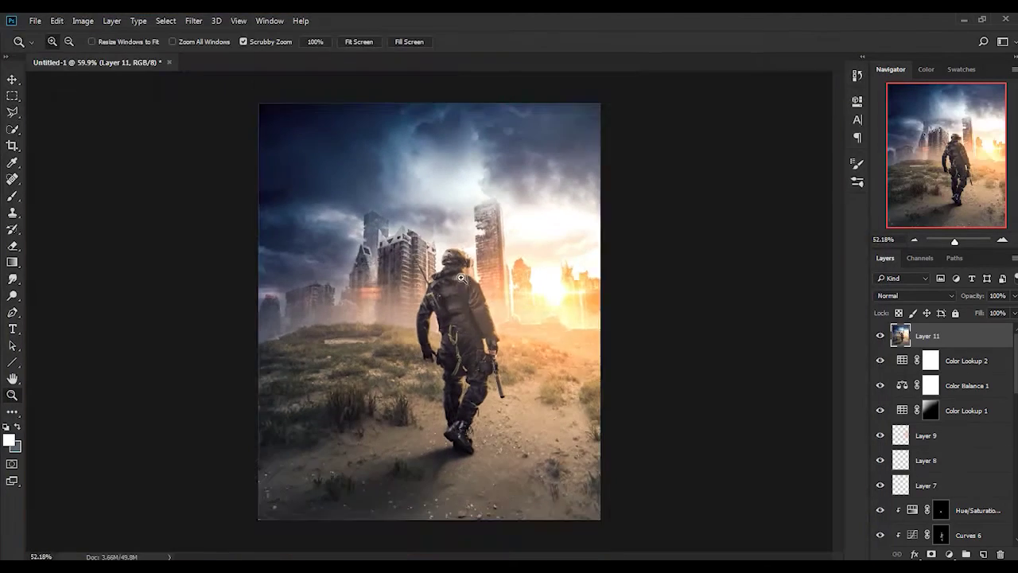
Add a Color Lookup layer using FallColors.look at 71% opacity
{"action": "left_click", "coordinate": [774, 138]}
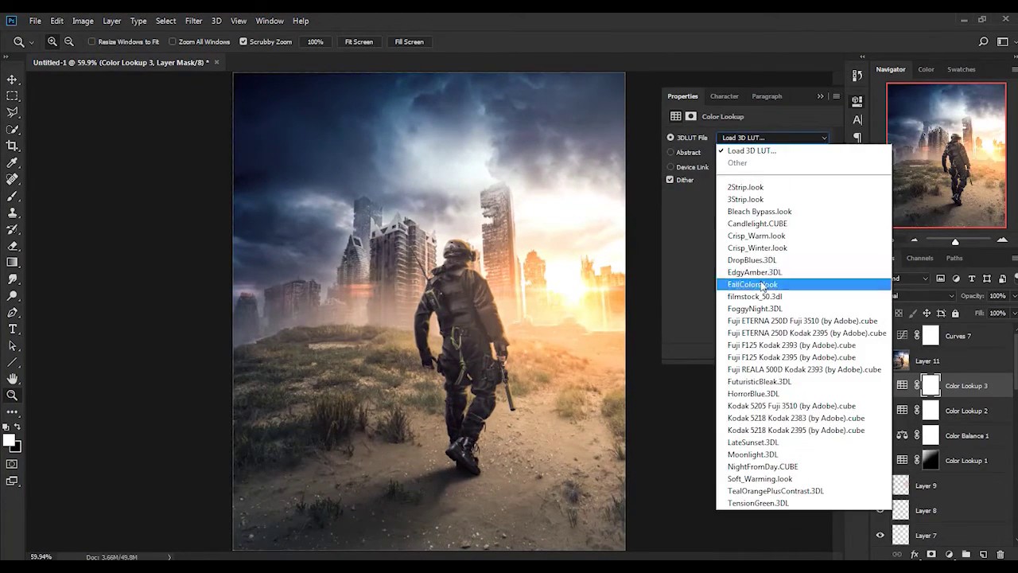
{"action": "left_click", "coordinate": [752, 283]}
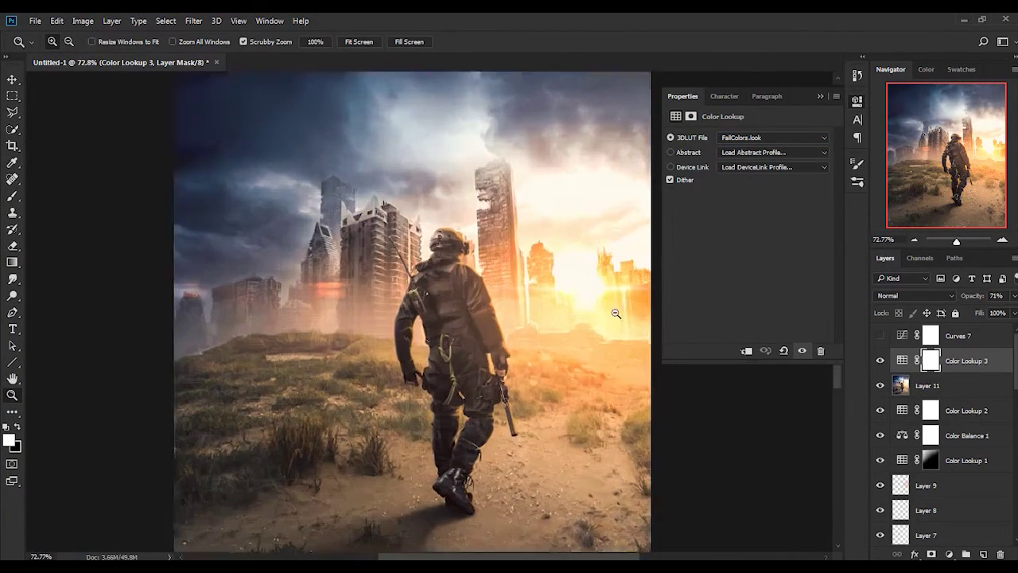
{"action": "left_click", "coordinate": [959, 336]}
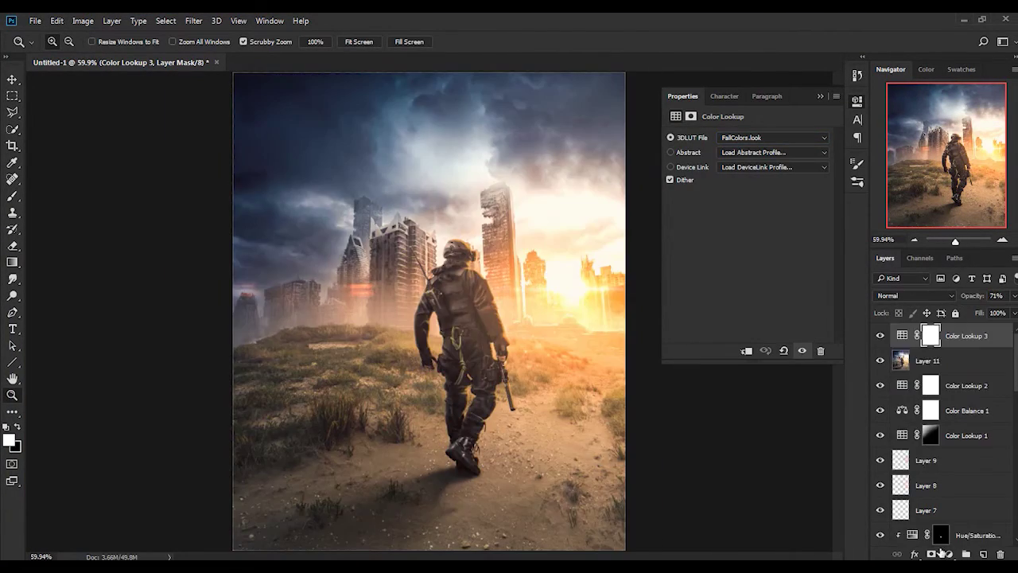
Shape the Curves 7 RGB, Red, Green and Blue curves, setting a Blue point at 91/94
{"action": "left_click_drag", "start_coordinate": [696, 293], "coordinate": [696, 286]}
{"action": "left_click", "coordinate": [740, 153]}
{"action": "left_click", "coordinate": [715, 172]}
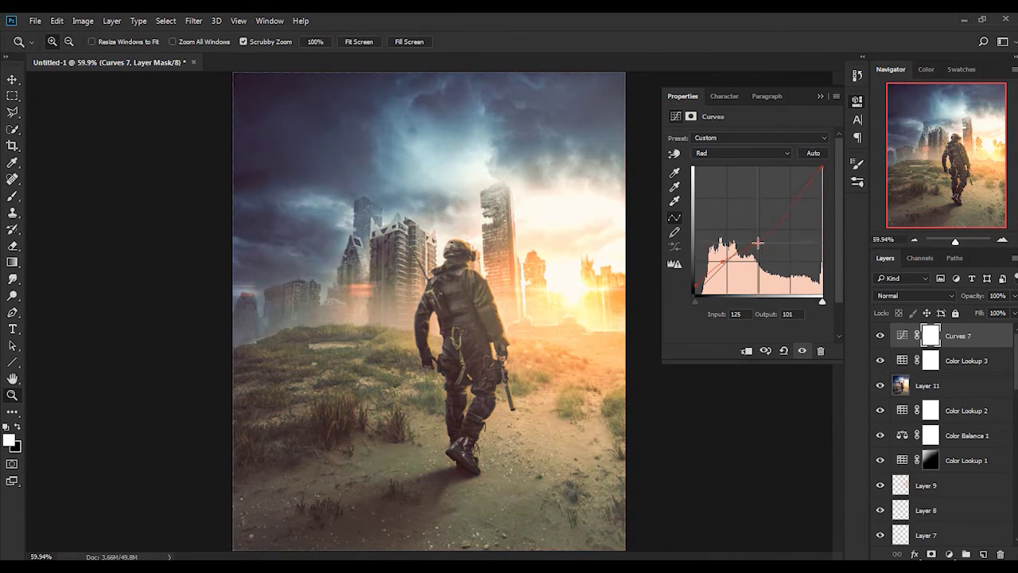
{"action": "left_click", "coordinate": [719, 179]}
{"action": "mouse_move", "coordinate": [756, 238]}
{"action": "left_mouse_down"}
{"action": "mouse_move", "coordinate": [769, 226]}
{"action": "mouse_move", "coordinate": [740, 247]}
{"action": "left_mouse_up"}
{"action": "key", "text": "alt+5"}
{"action": "left_click", "coordinate": [428, 310], "text": "alt"}
{"action": "right_click", "coordinate": [454, 319]}
{"action": "left_click", "coordinate": [498, 334]}
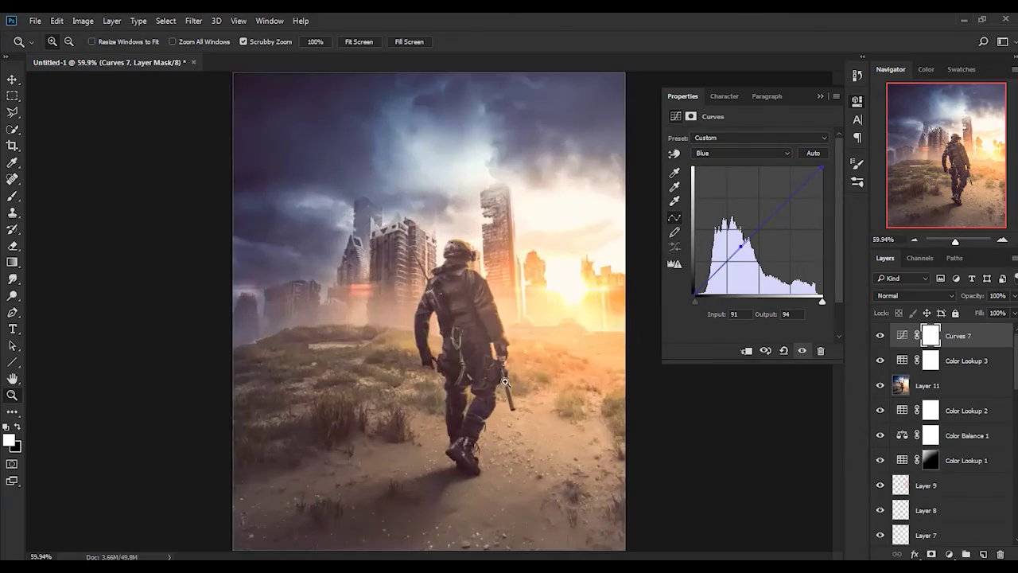
{"action": "left_click", "coordinate": [880, 335]}
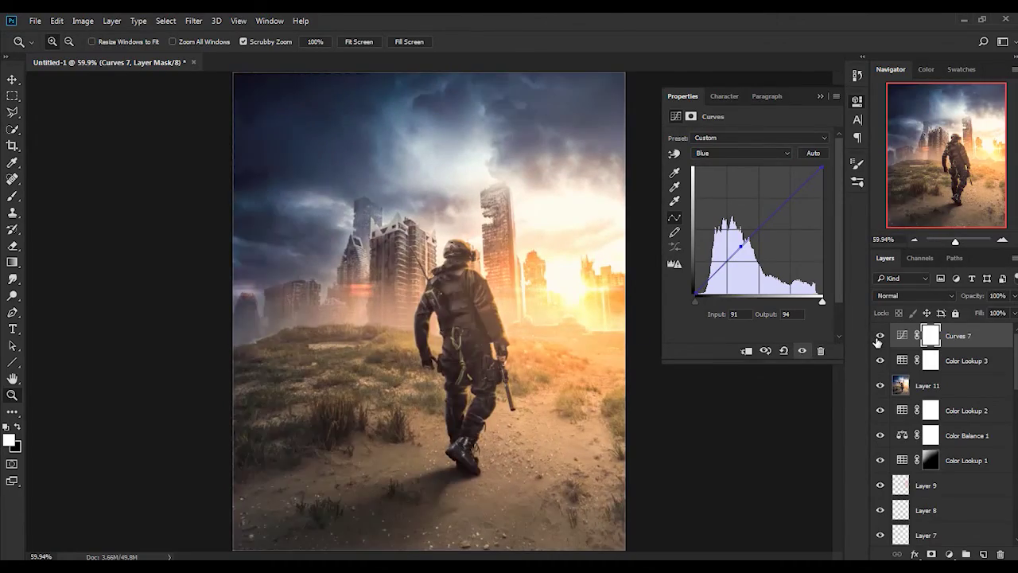